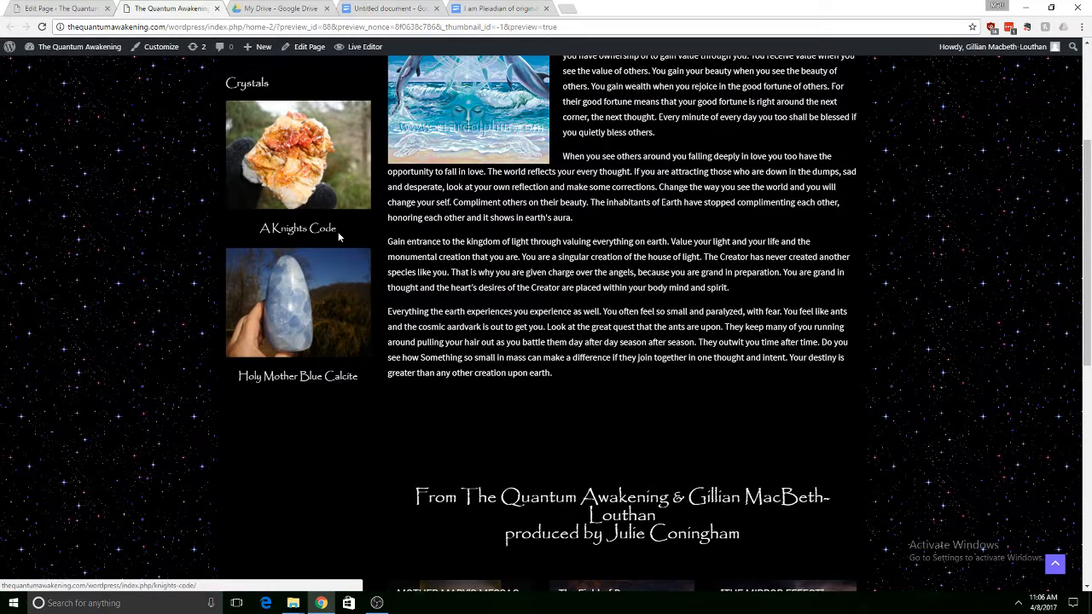
Review the change request in the untitled document, the Pleiadian text document, and The Quantum Awakening page in its editor and preview.
click(520, 7)
click(393, 8)
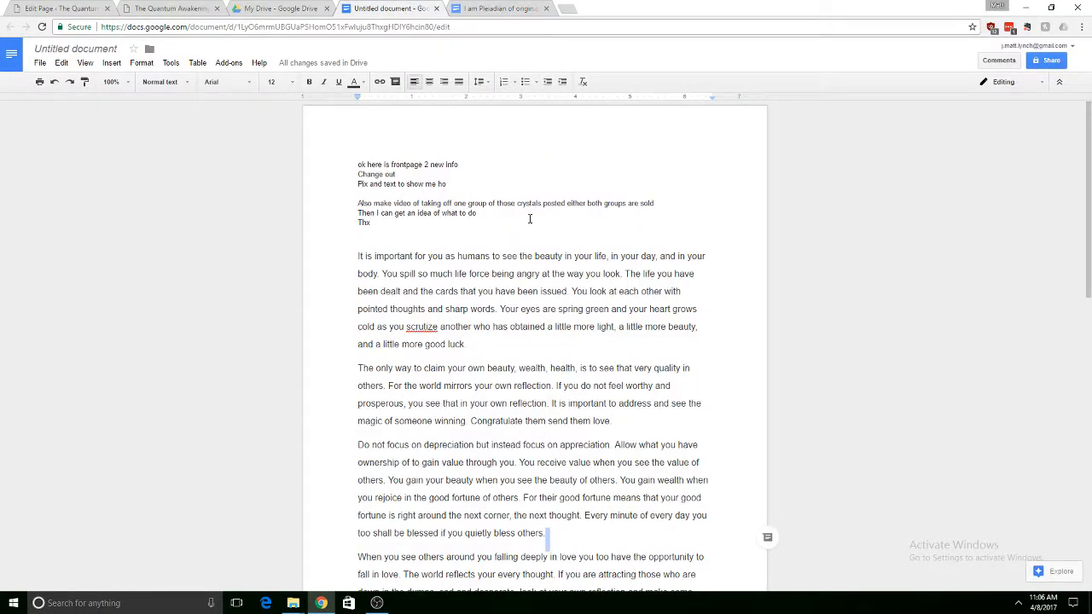
click(494, 8)
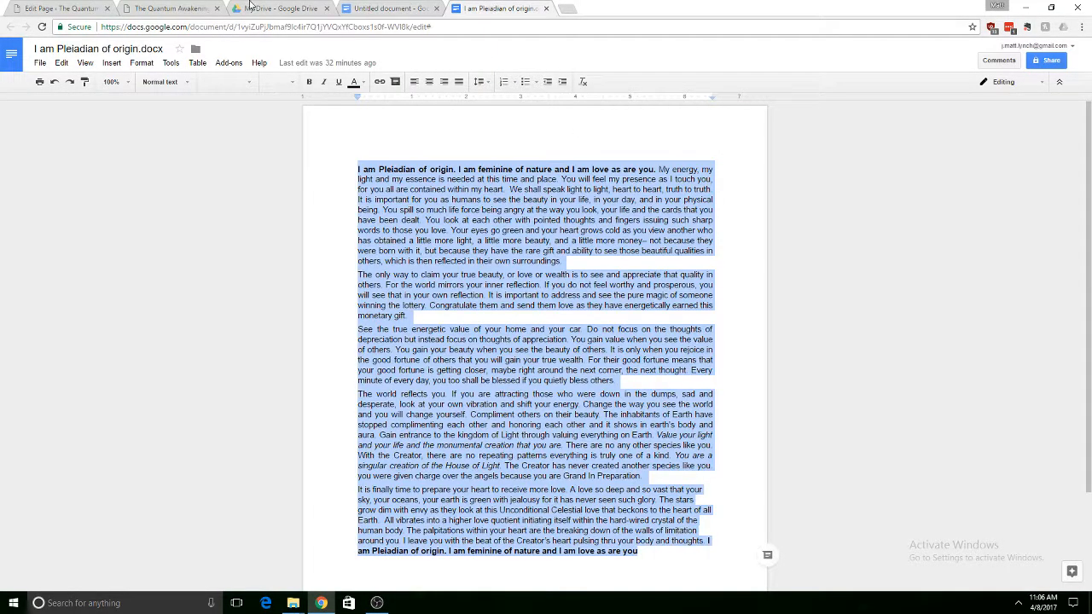
click(145, 9)
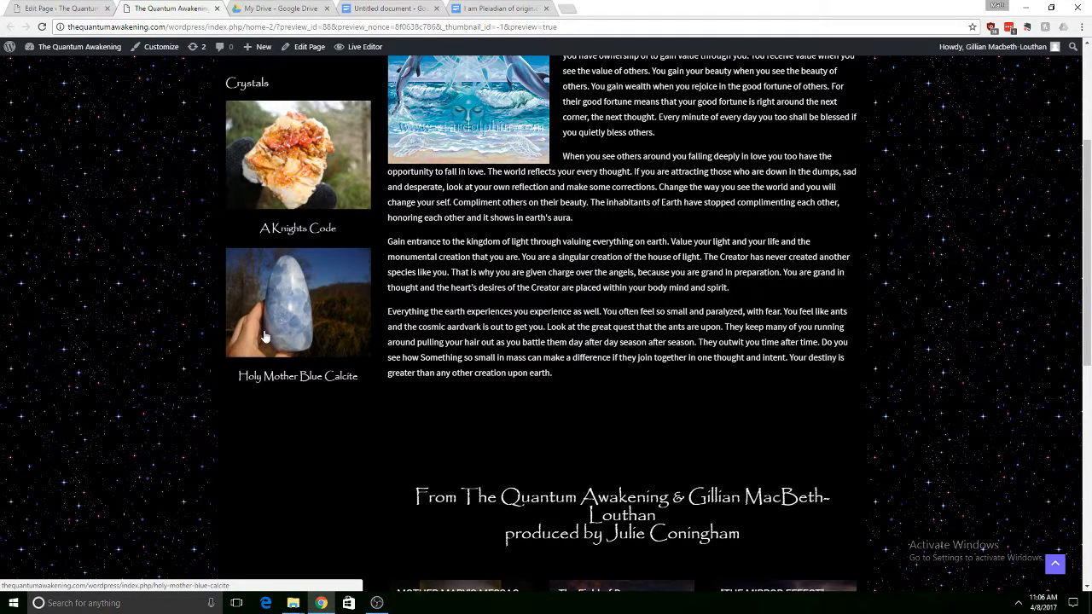
click(79, 8)
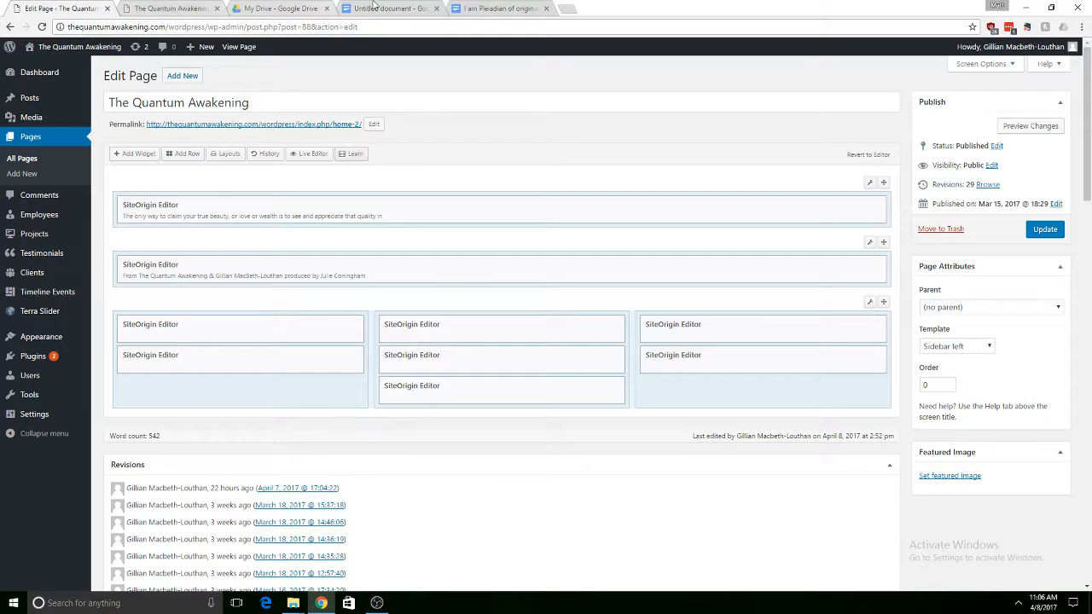
click(176, 7)
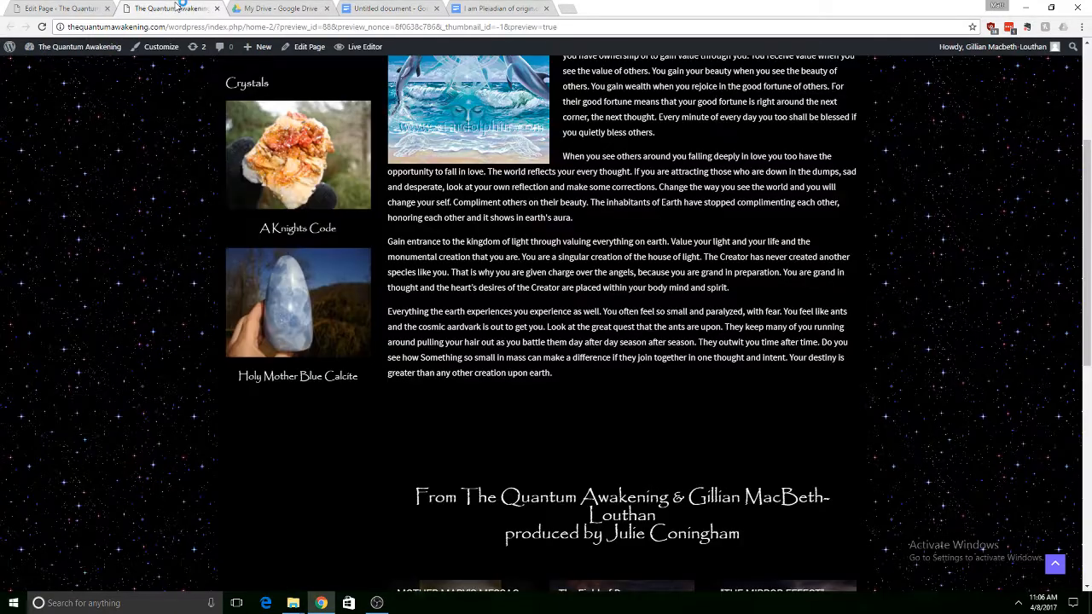
scroll(297, 157, up, 3)
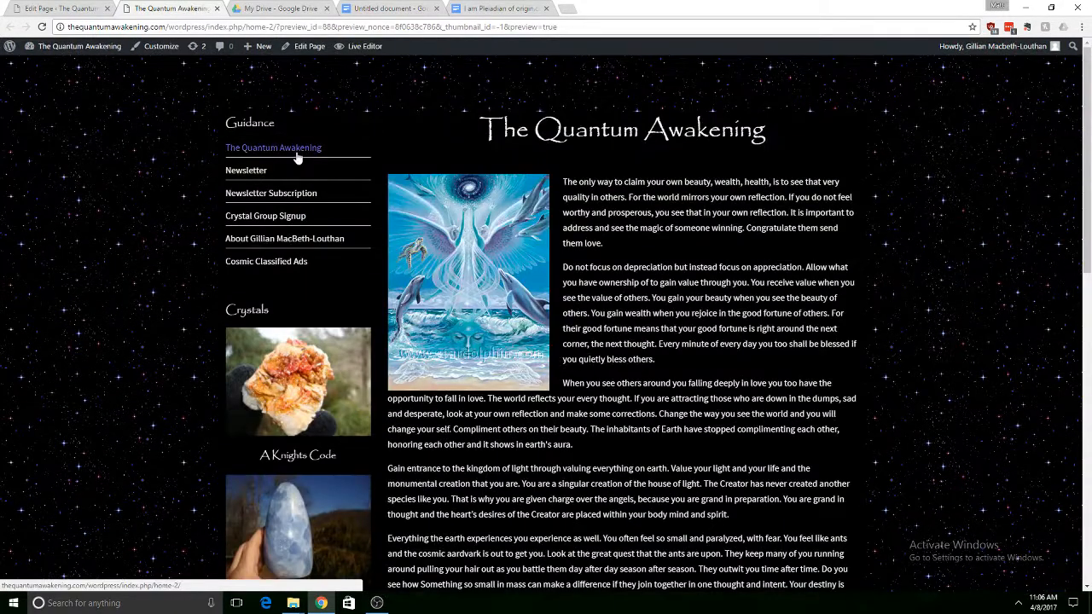
scroll(297, 158, down, 1)
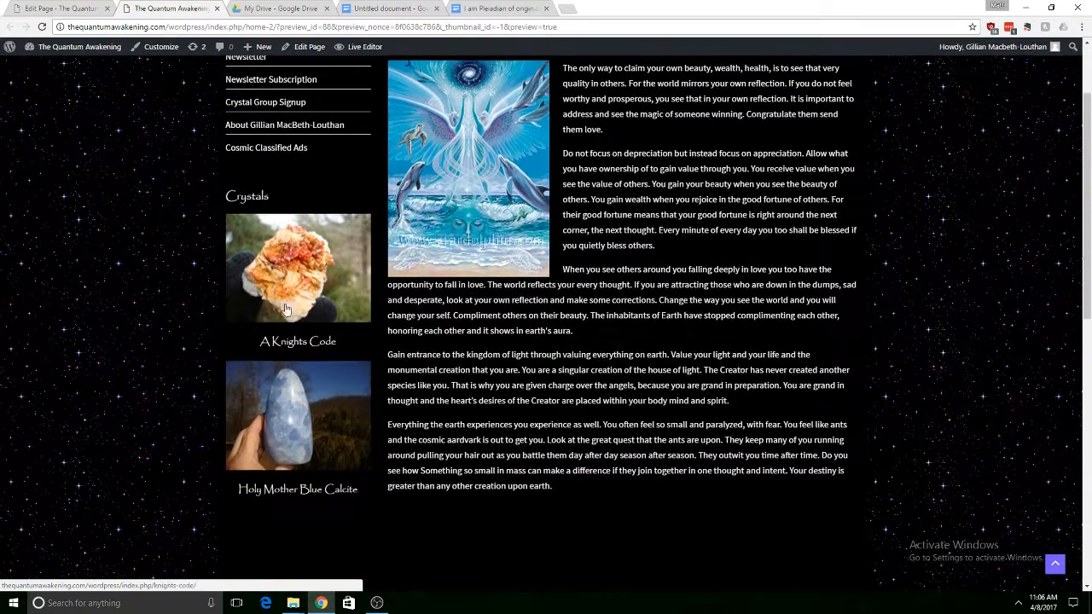
Open the Holy Mother Blue Calcite page from the site's Crystals section and look through its text, photos and crystal listings.
click(298, 488)
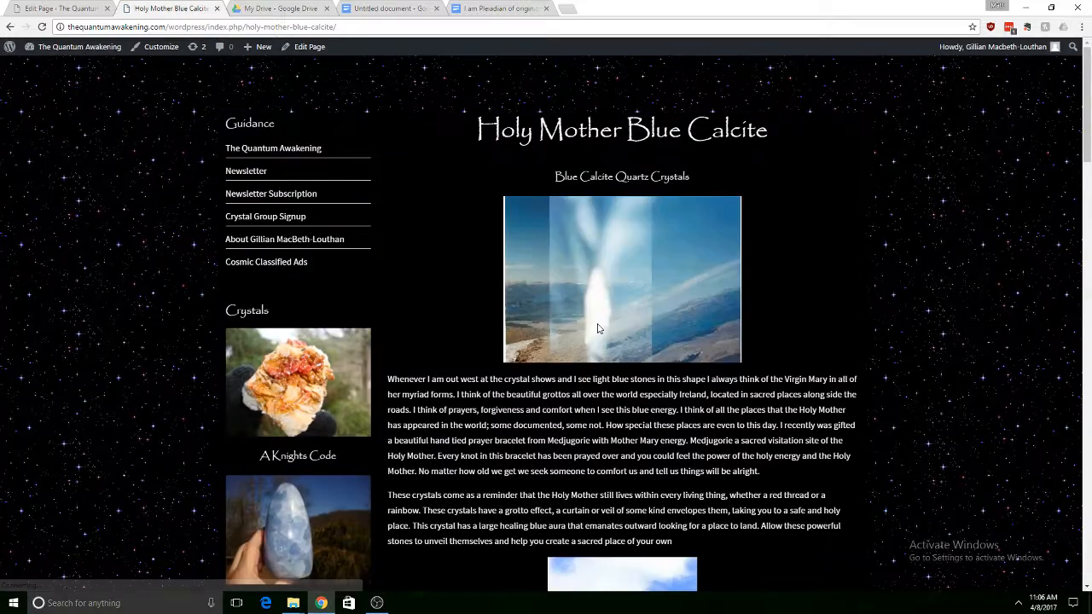
scroll(582, 390, down, 4)
scroll(583, 390, up, 4)
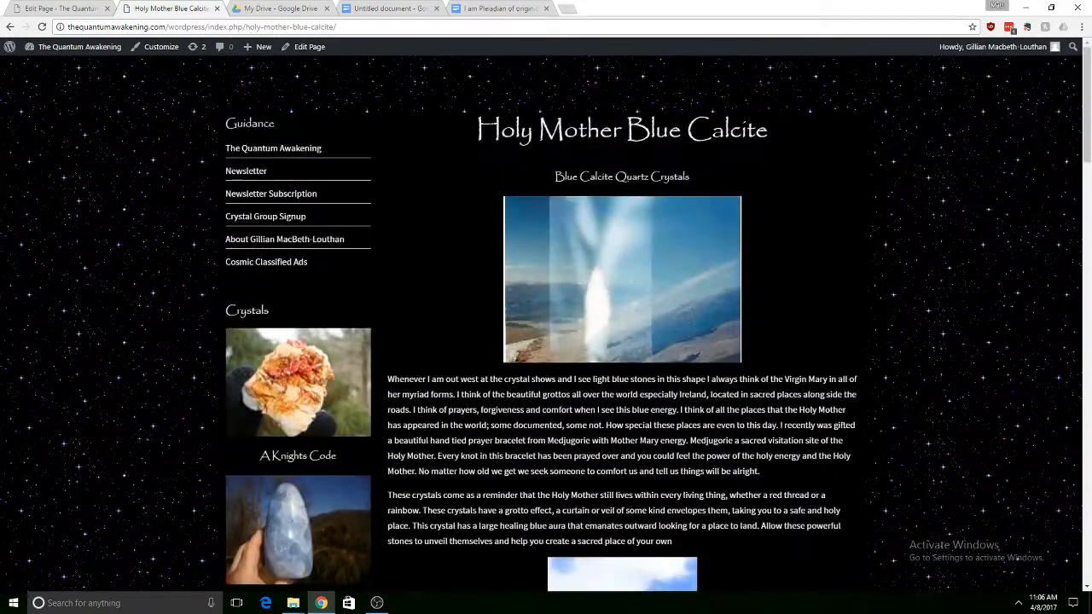
scroll(602, 358, down, 2)
scroll(558, 385, down, 10)
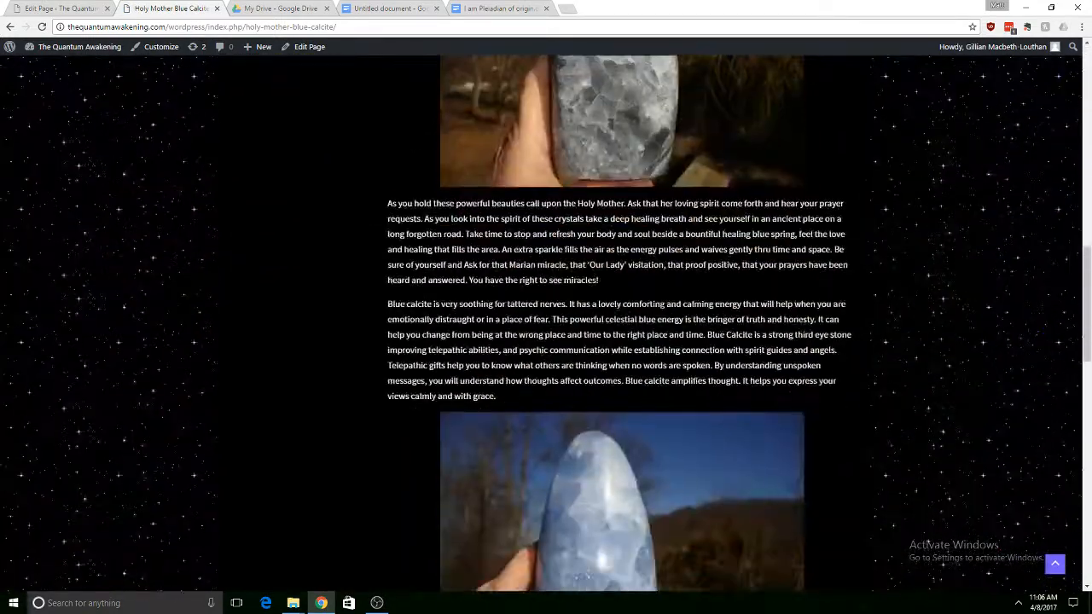
scroll(598, 401, down, 2)
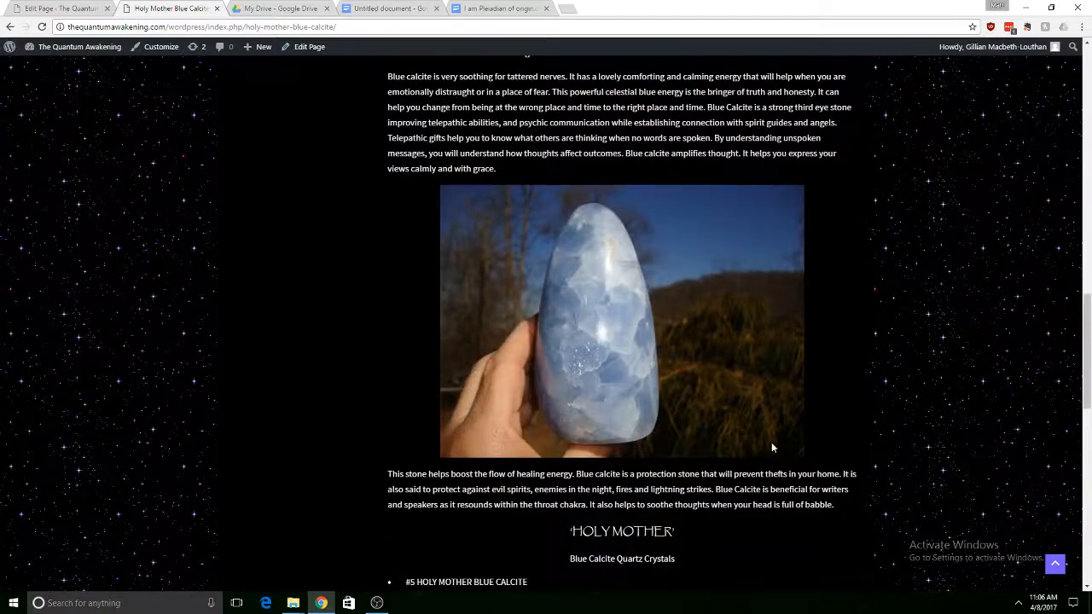
scroll(680, 403, down, 3)
scroll(496, 359, down, 3)
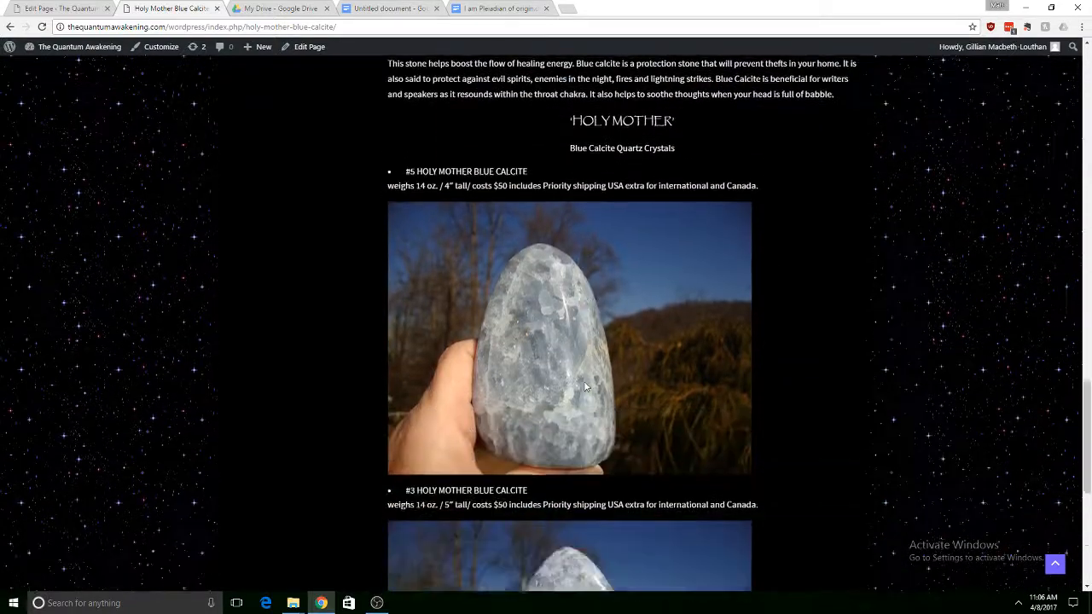
scroll(563, 283, down, 5)
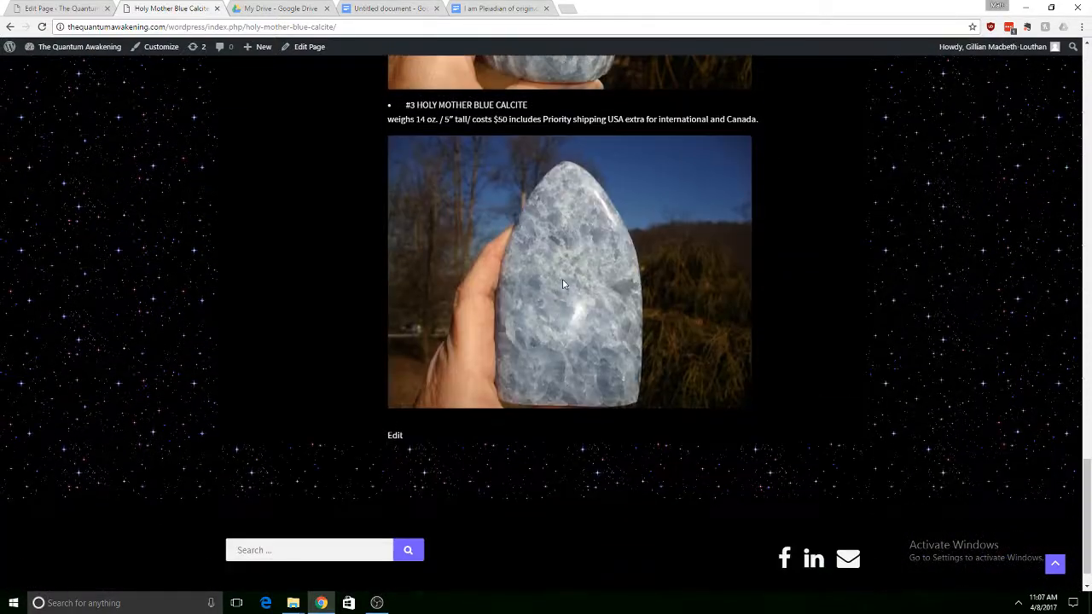
scroll(467, 278, up, 10)
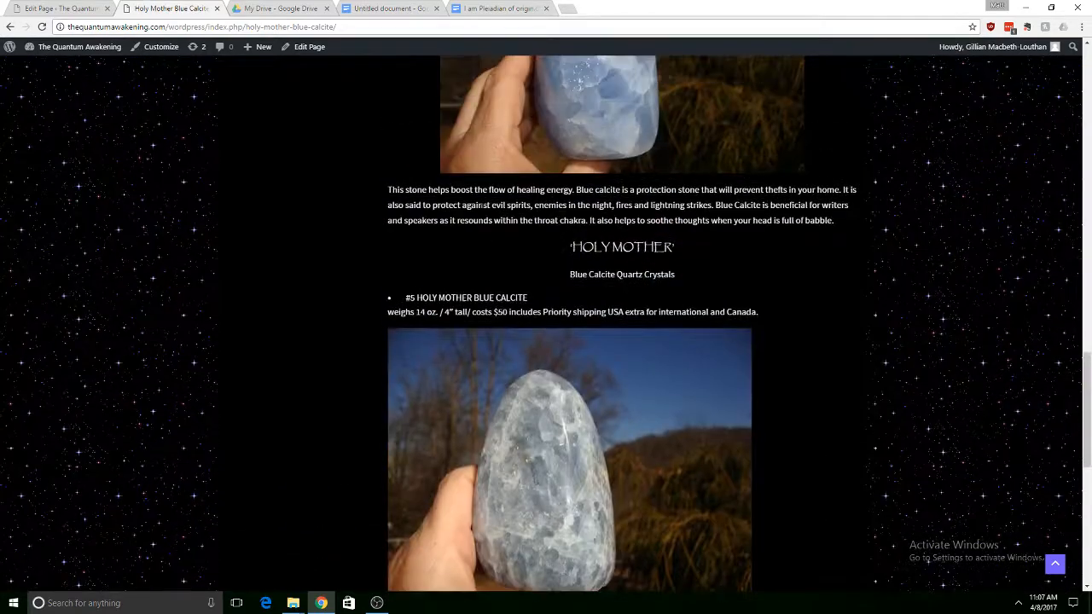
scroll(690, 387, down, 1)
scroll(689, 387, down, 2)
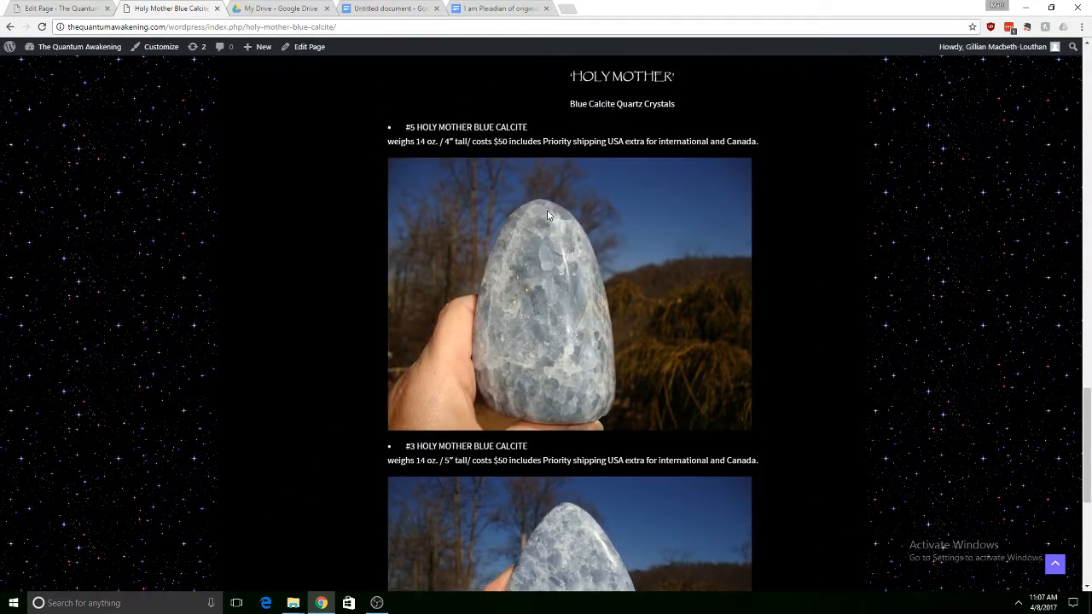
scroll(520, 160, up, 15)
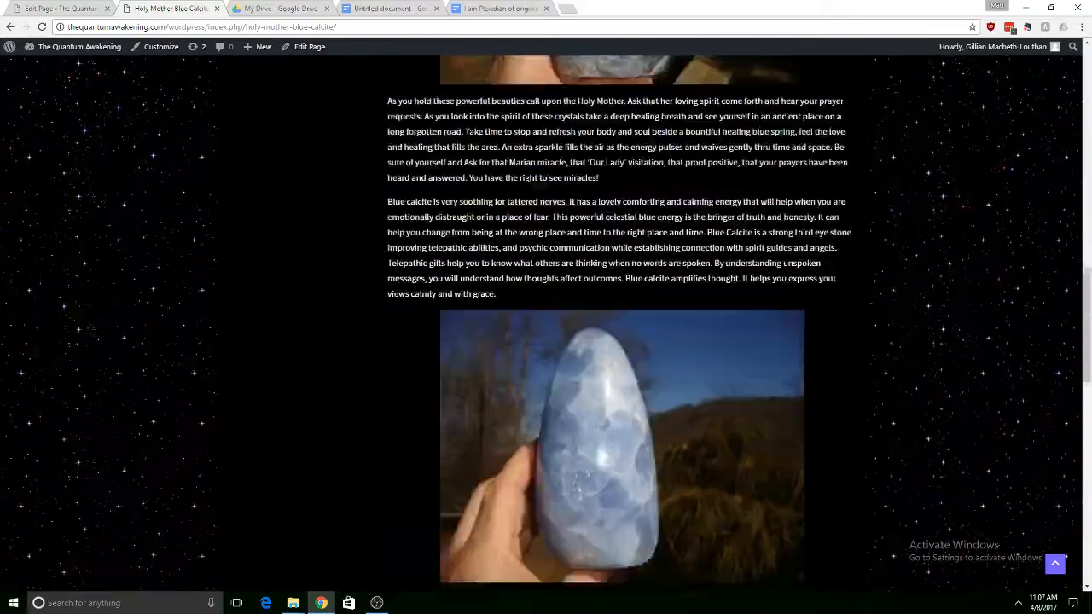
scroll(516, 163, down, 5)
scroll(516, 163, down, 10)
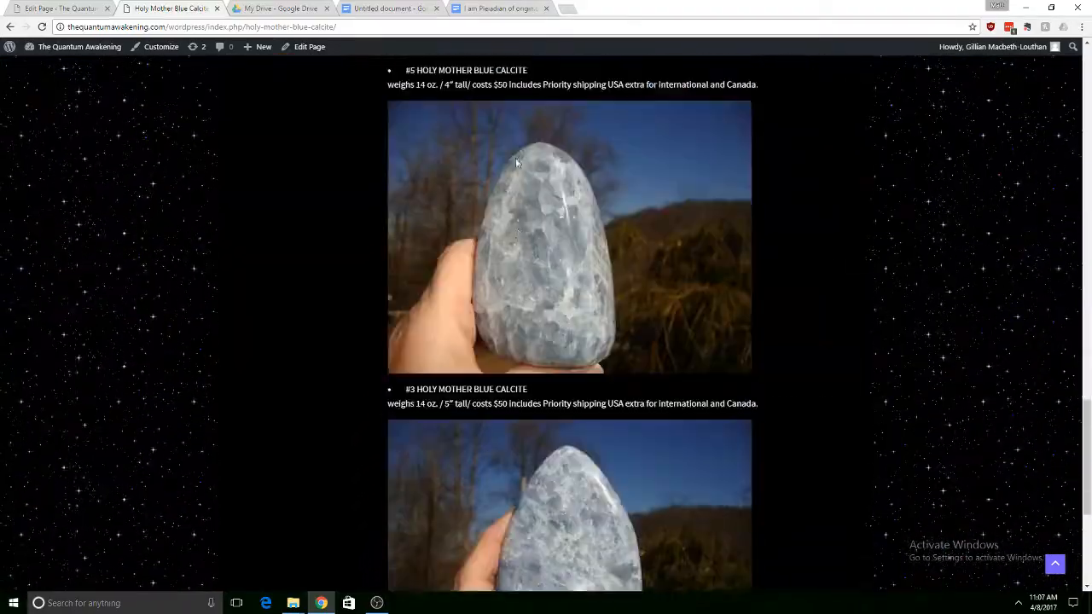
scroll(525, 398, up, 12)
scroll(524, 399, up, 10)
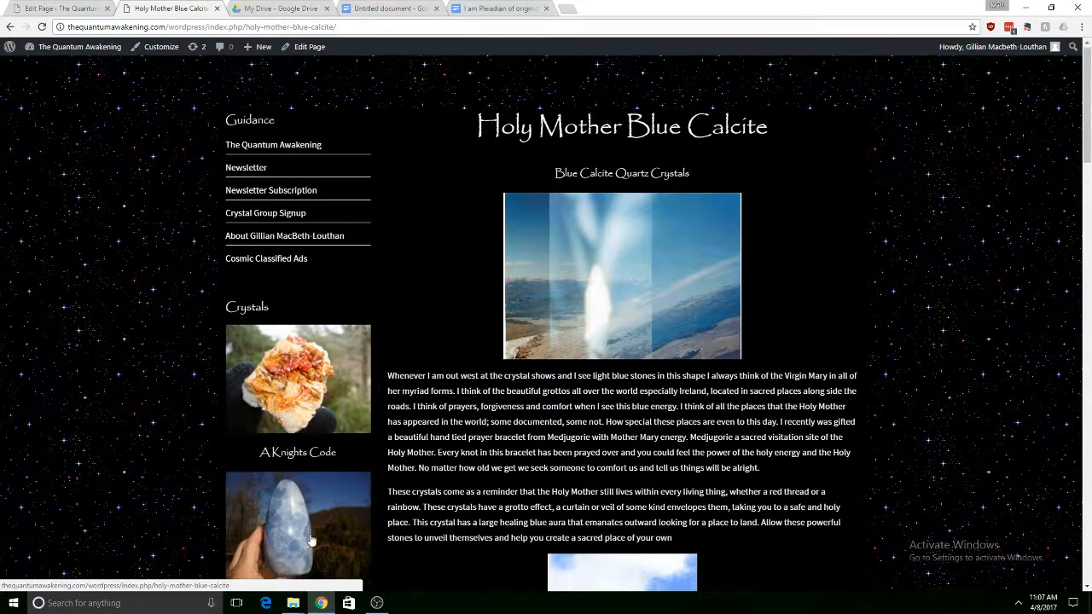
Examine the two crystal group entries, A Knights Code and Holy Mother Blue Calcite, in the site's Crystals section.
scroll(275, 237, down, 2)
scroll(256, 166, up, 2)
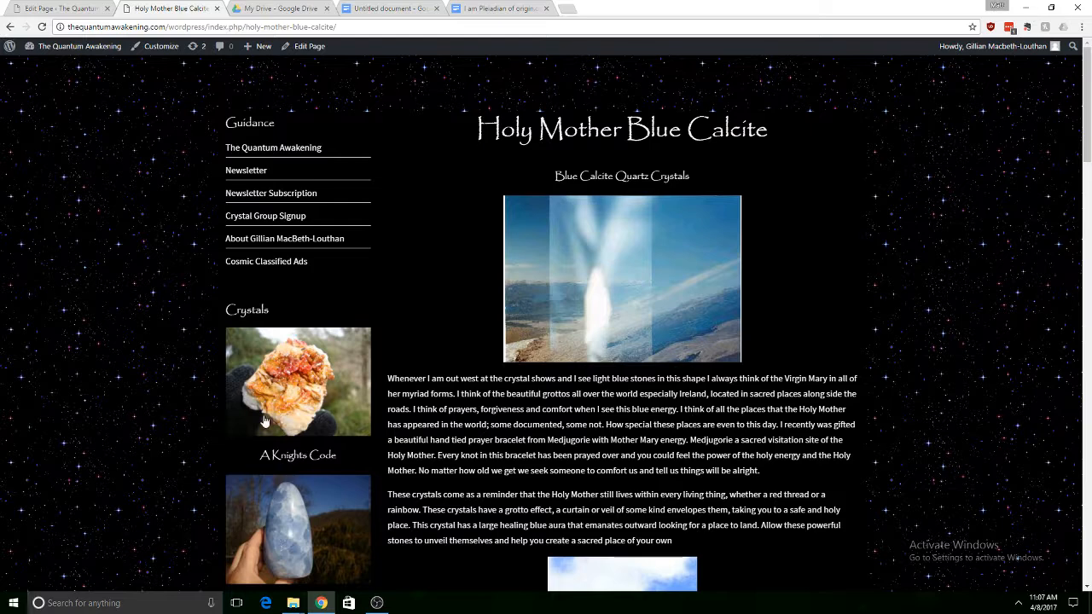
scroll(301, 345, down, 2)
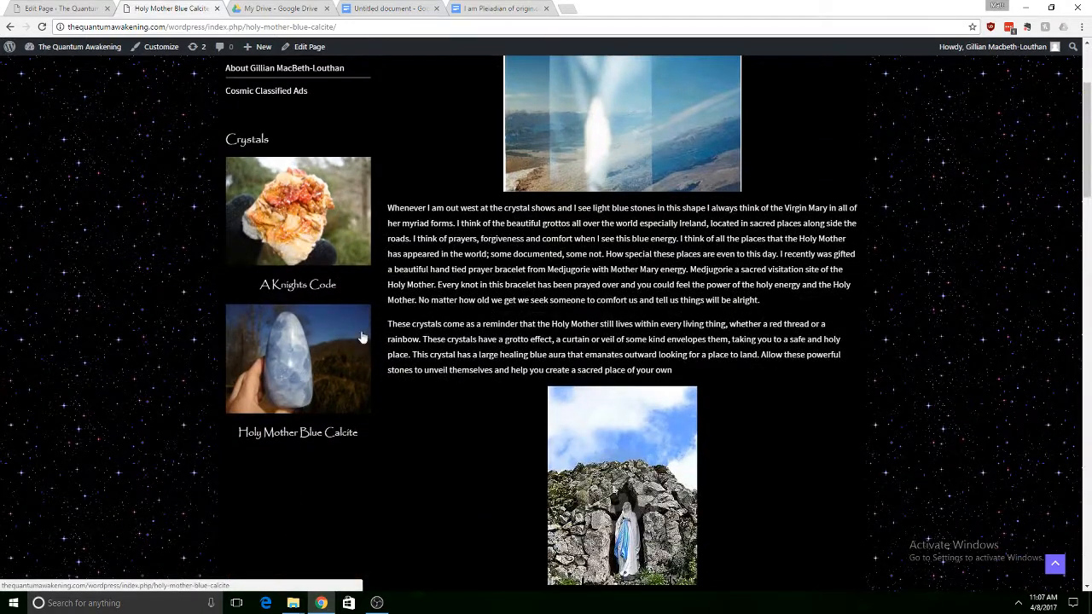
scroll(290, 194, up, 2)
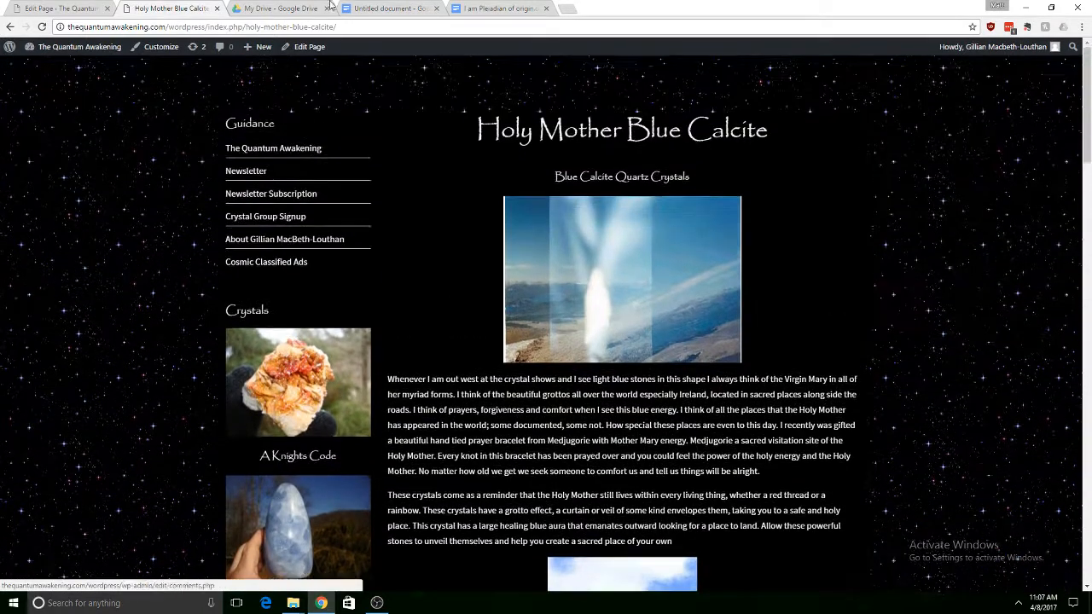
Return to the WordPress admin and open the Holy Mother Blue Calcite page for editing from the list of all pages.
click(65, 8)
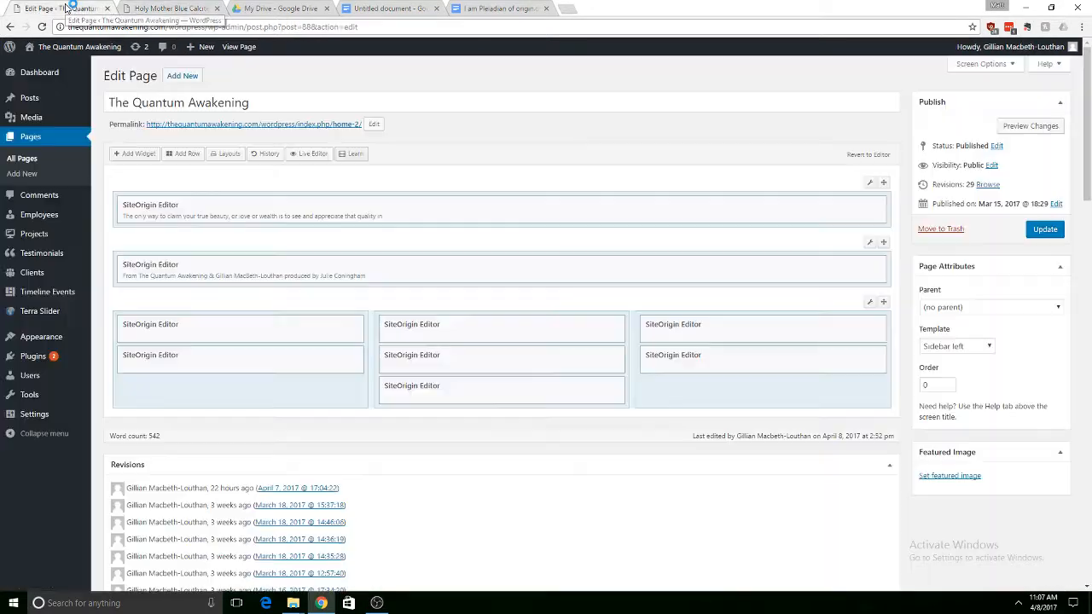
mouse_move(38, 104)
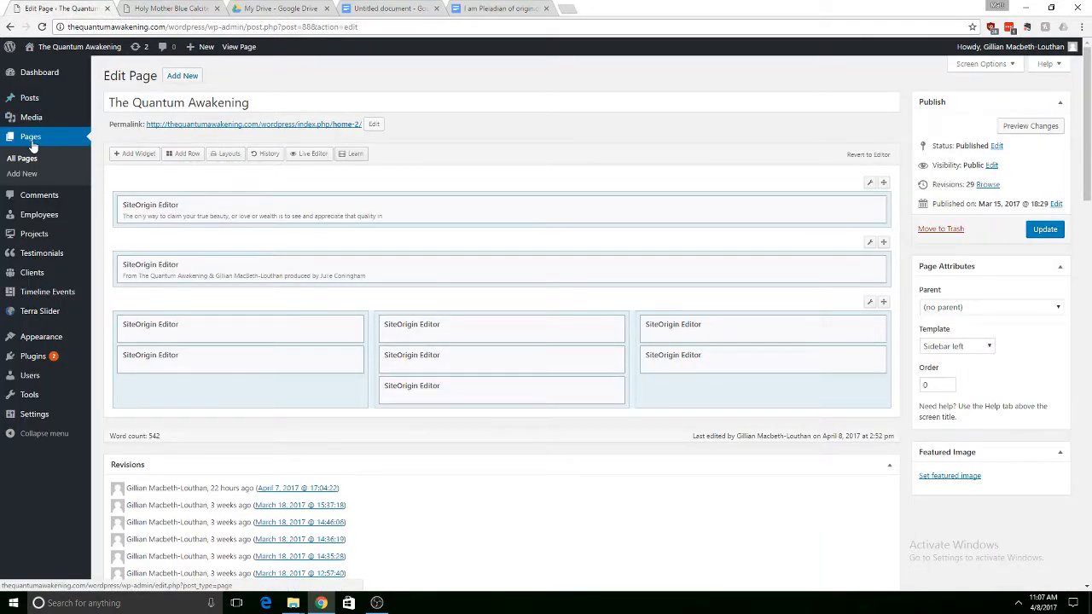
click(33, 143)
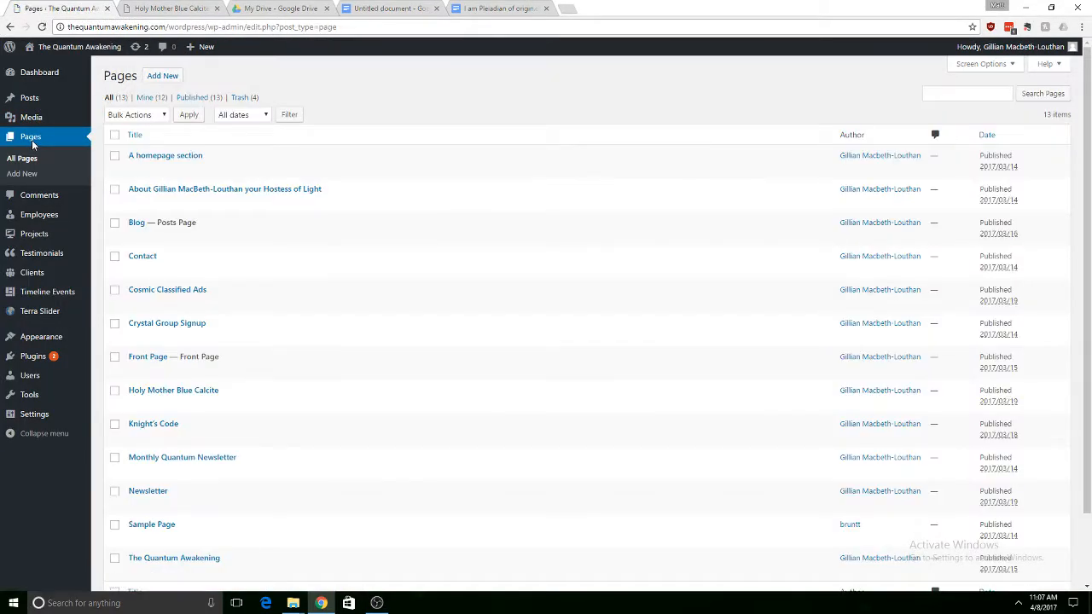
scroll(321, 202, down, 2)
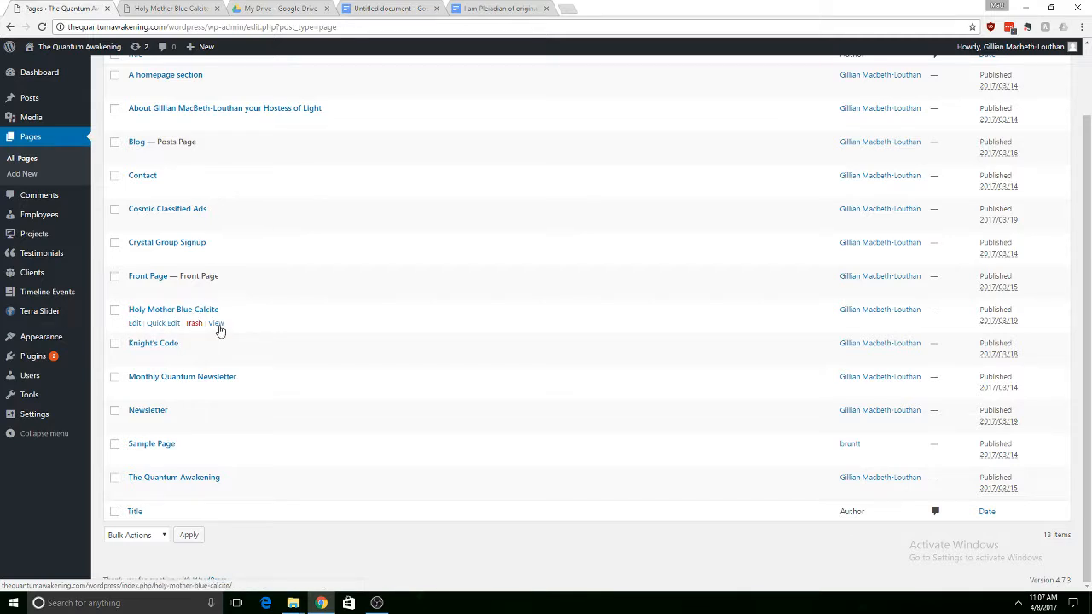
click(195, 310)
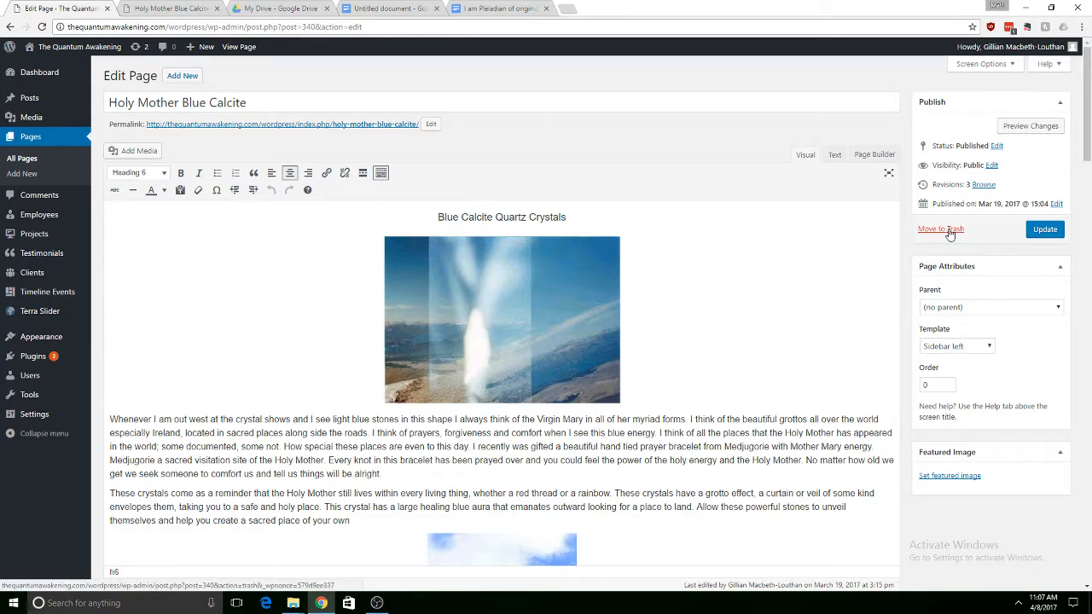
Look over the Holy Mother Blue Calcite page's content and set its visibility to Private.
scroll(829, 281, down, 5)
scroll(828, 280, up, 4)
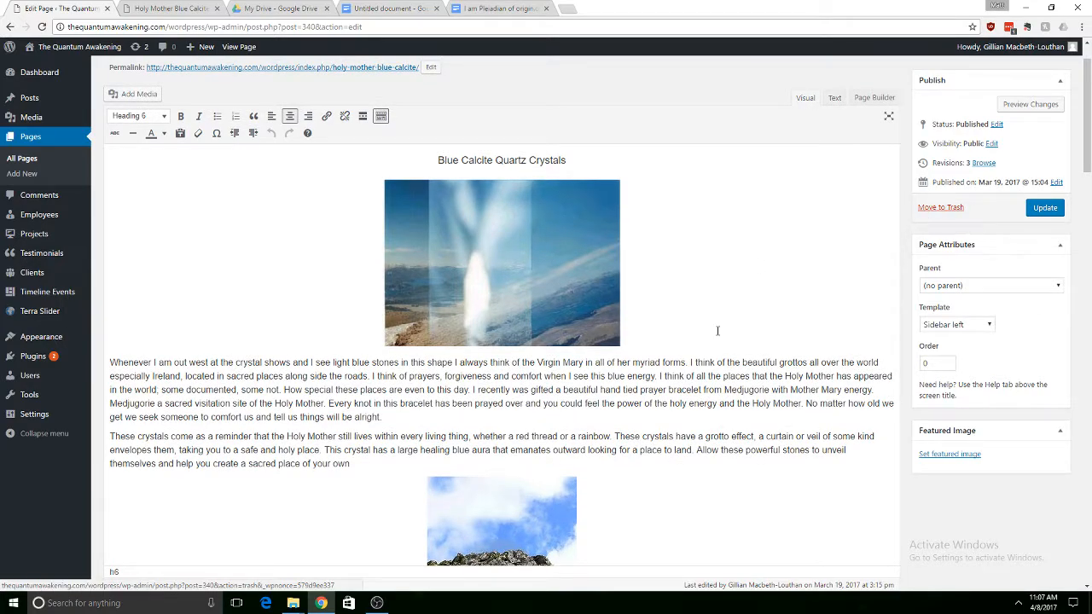
scroll(717, 331, down, 15)
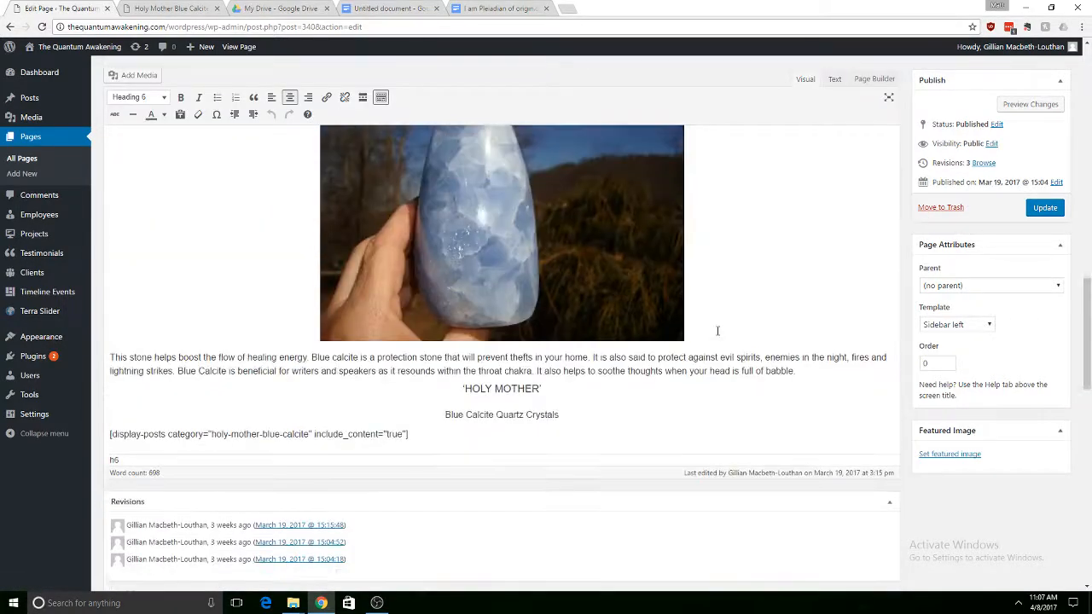
scroll(718, 331, up, 15)
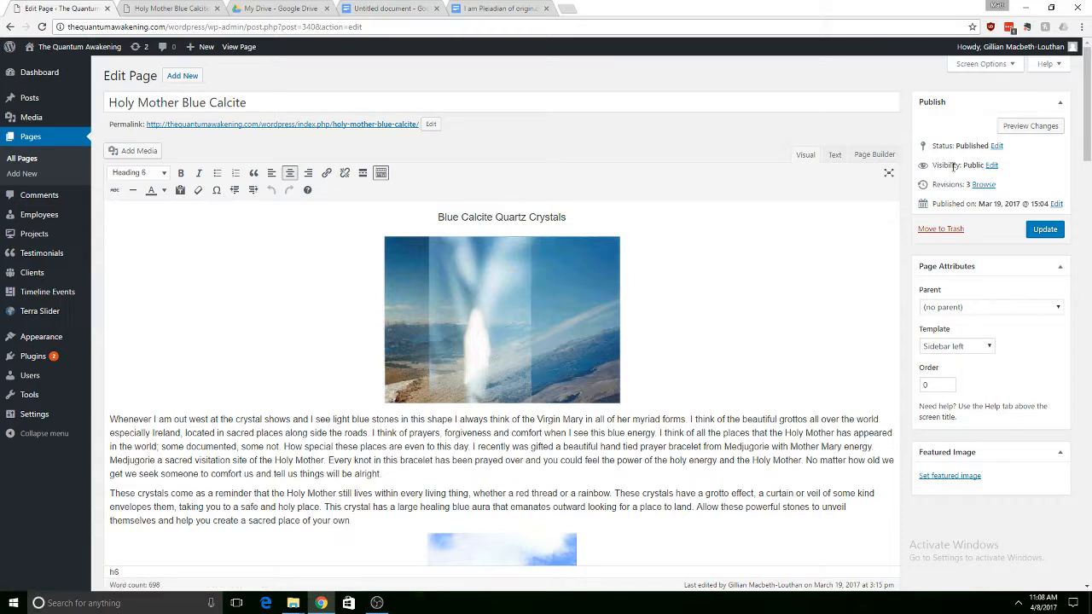
drag(917, 170, 1010, 169)
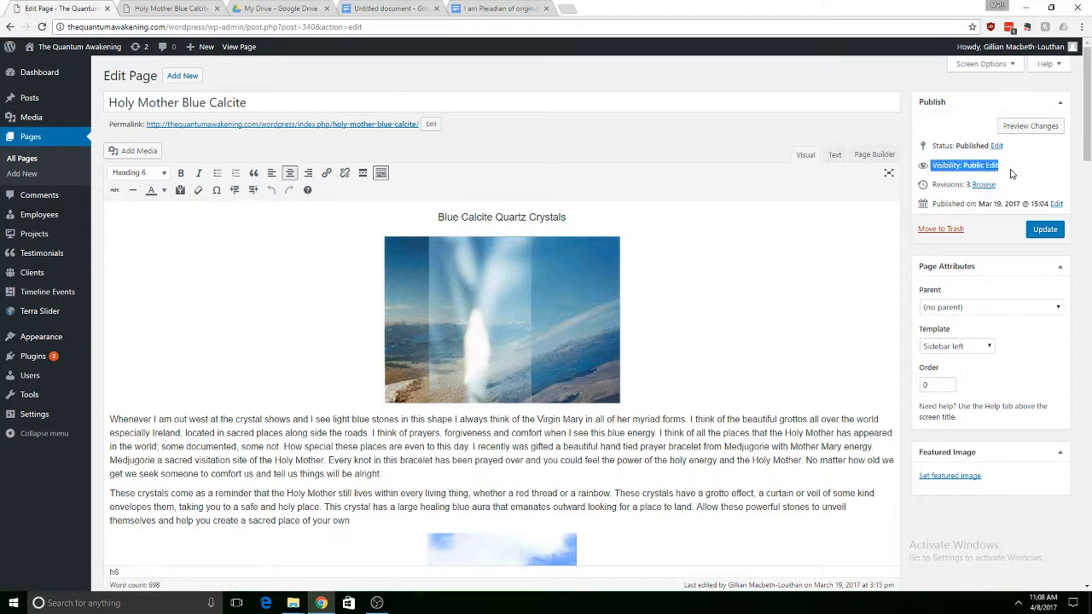
click(989, 167)
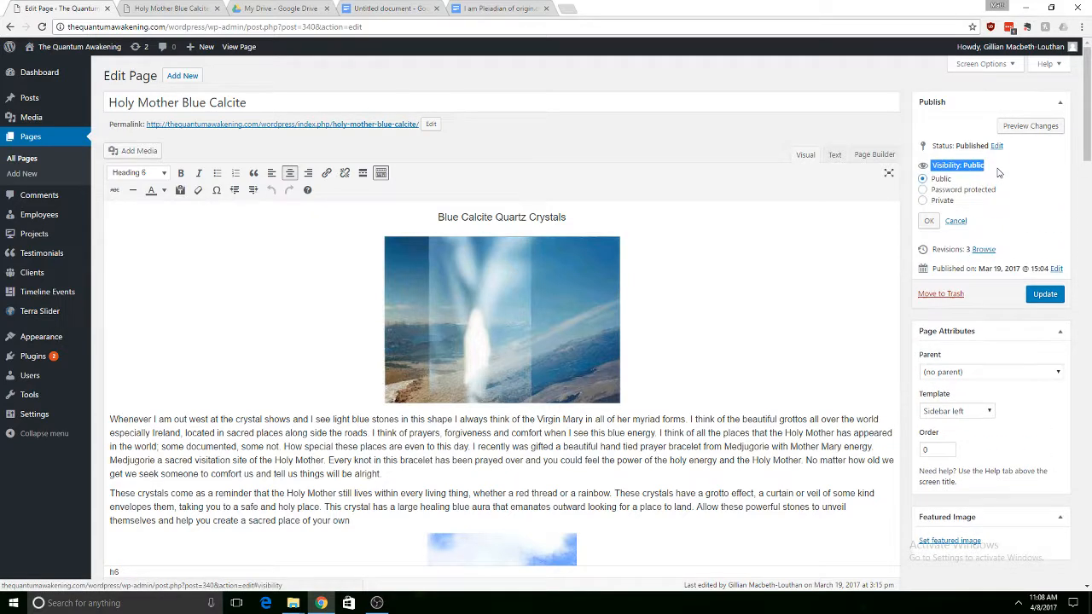
click(923, 201)
click(929, 221)
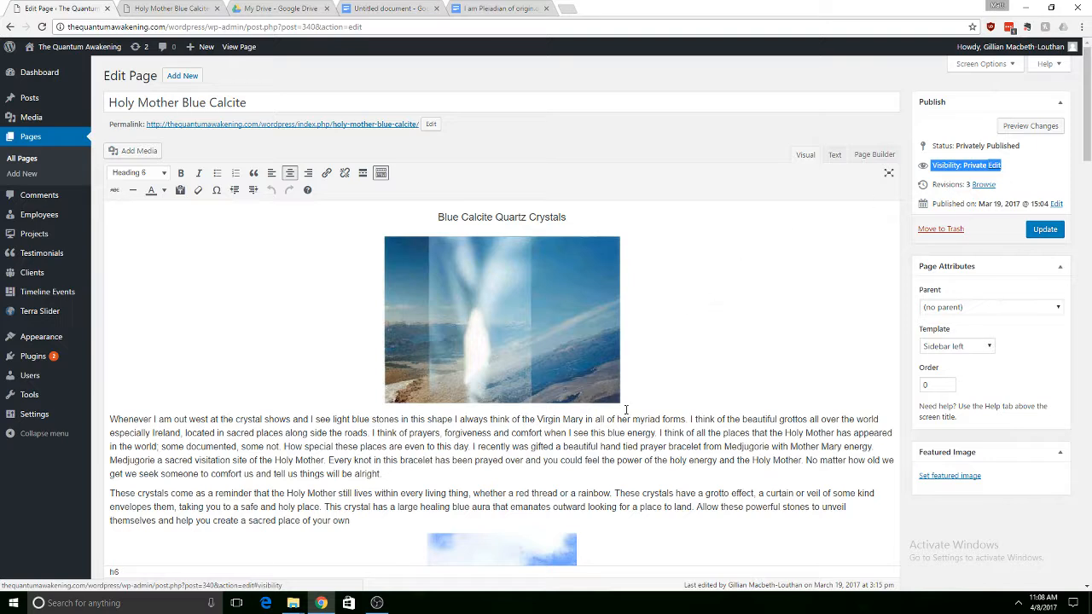
Open the Holy Mother Blue Calcite page's permalink in a new tab and view the live page.
right_click(365, 130)
click(394, 136)
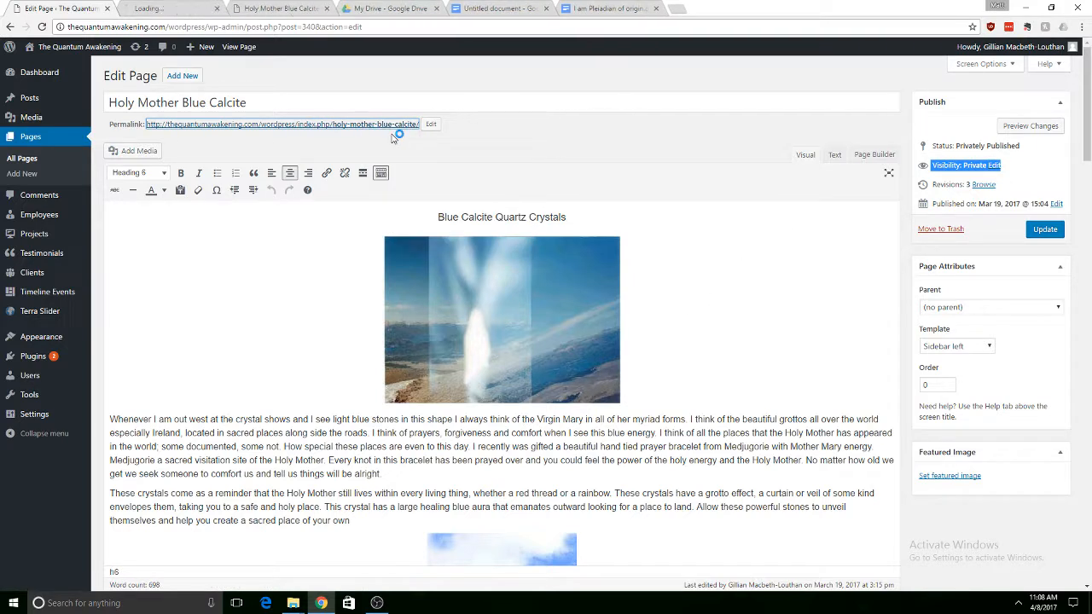
click(175, 8)
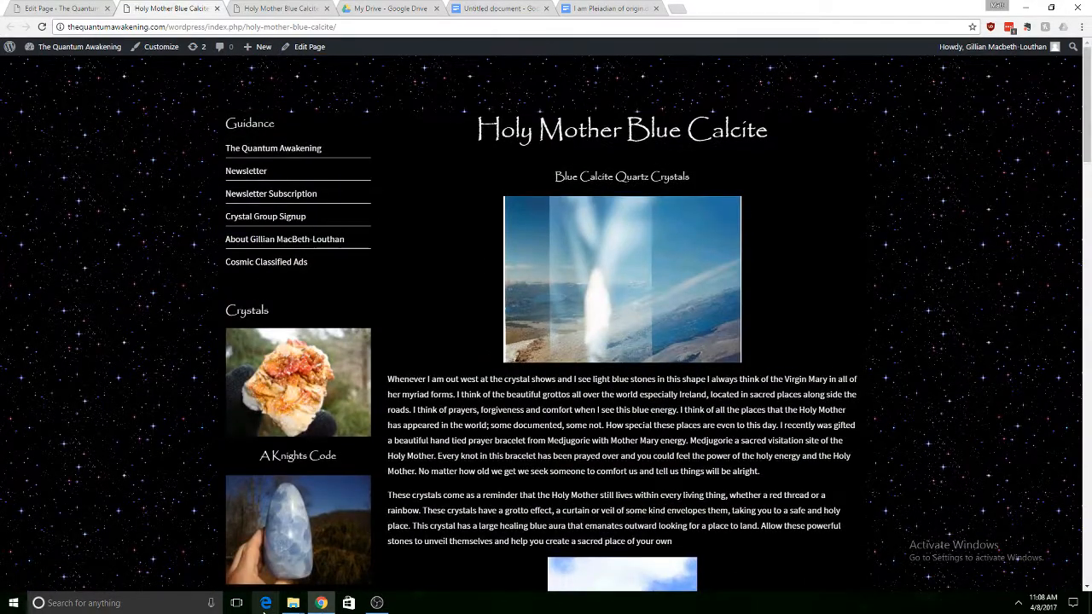
Open Internet Explorer, load thequantumawakening.com/wordpress and maximize the browser window.
click(14, 603)
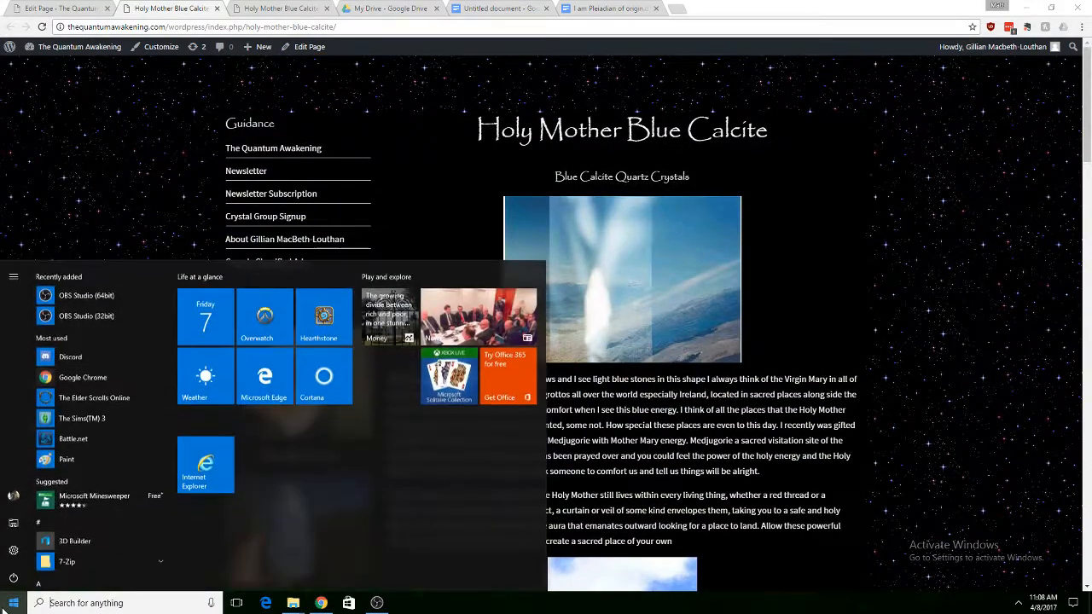
click(229, 483)
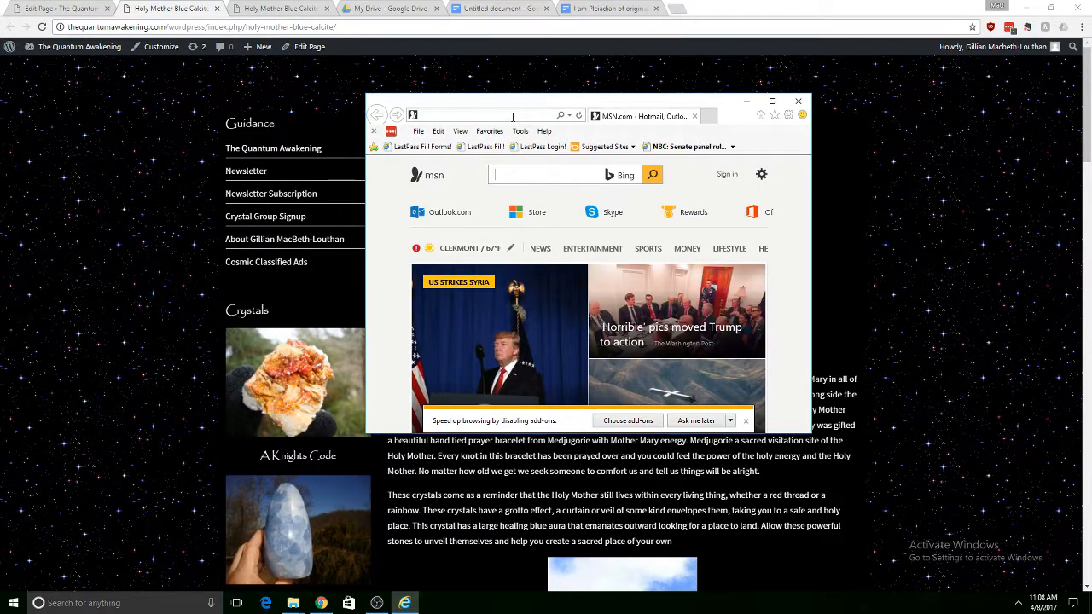
click(469, 115)
text(thequantumawakening.com/wordpress)
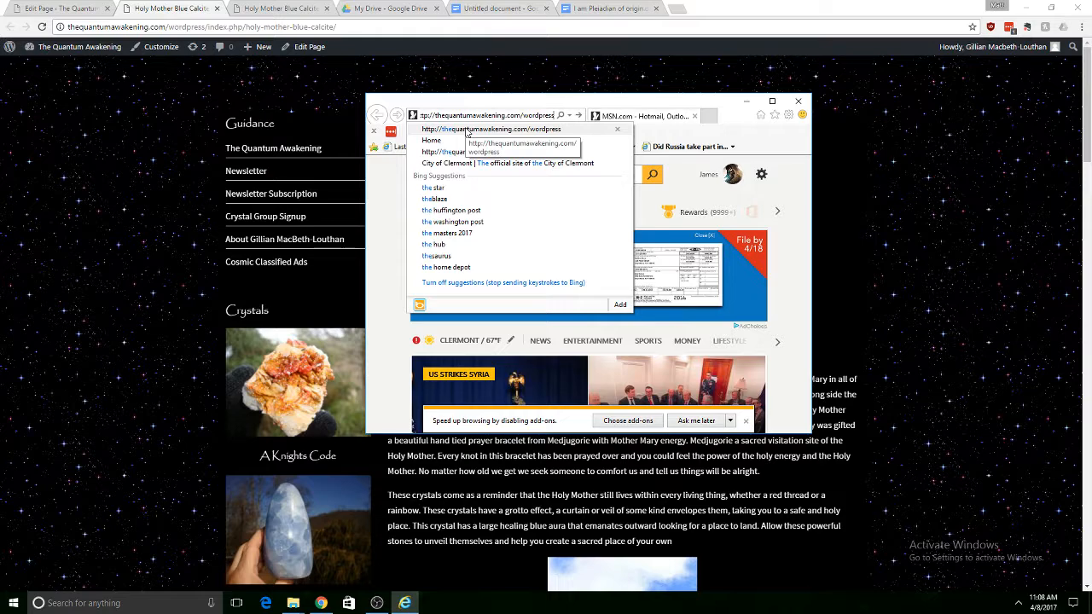
click(468, 130)
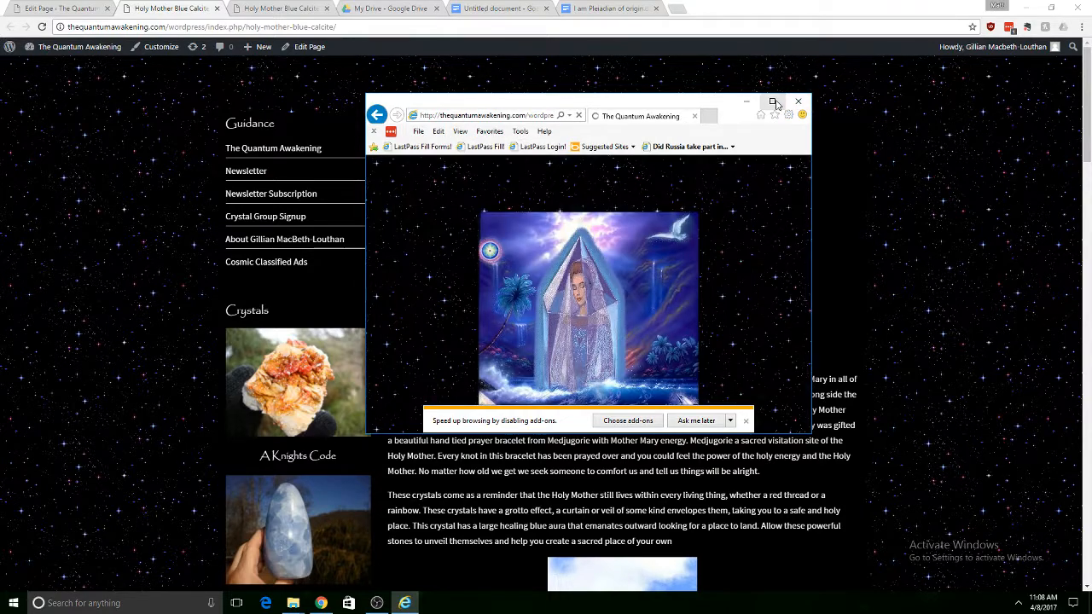
click(773, 102)
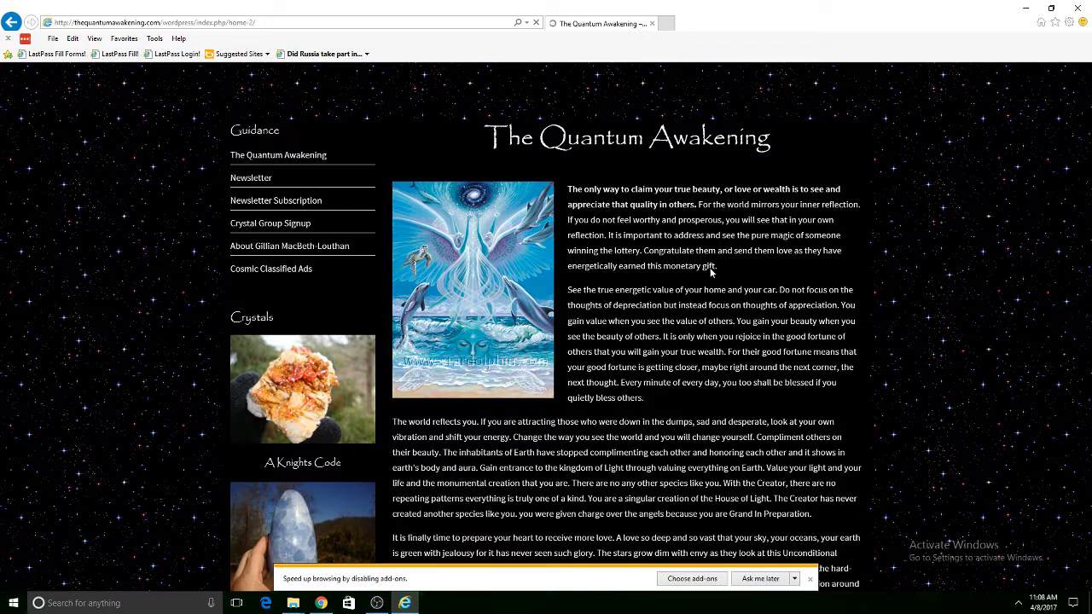
Postpone the add-ons notice and open the Holy Mother Blue Calcite page from the home page's Crystals section.
click(758, 580)
scroll(707, 401, down, 6)
scroll(707, 401, up, 3)
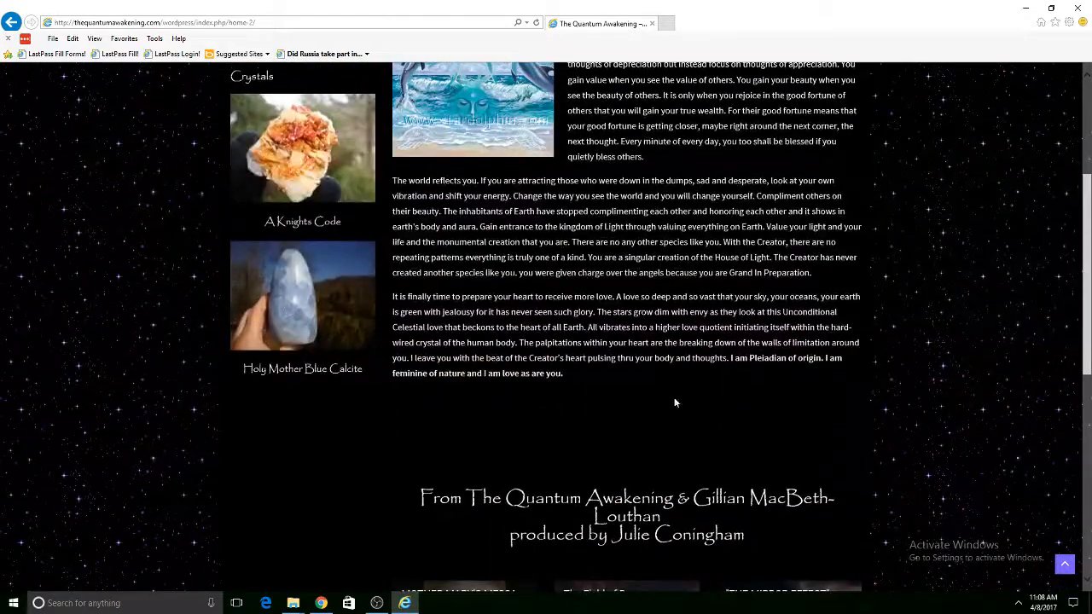
click(306, 312)
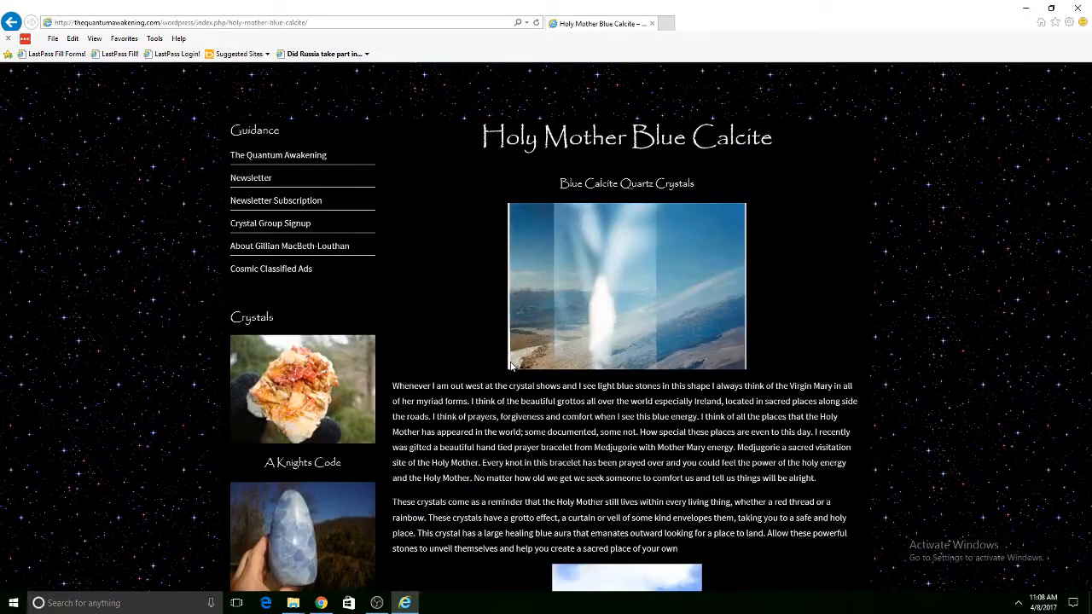
Examine the live Holy Mother Blue Calcite page's text, crystal listings and photos, and close Internet Explorer.
scroll(489, 276, down, 8)
scroll(500, 251, up, 8)
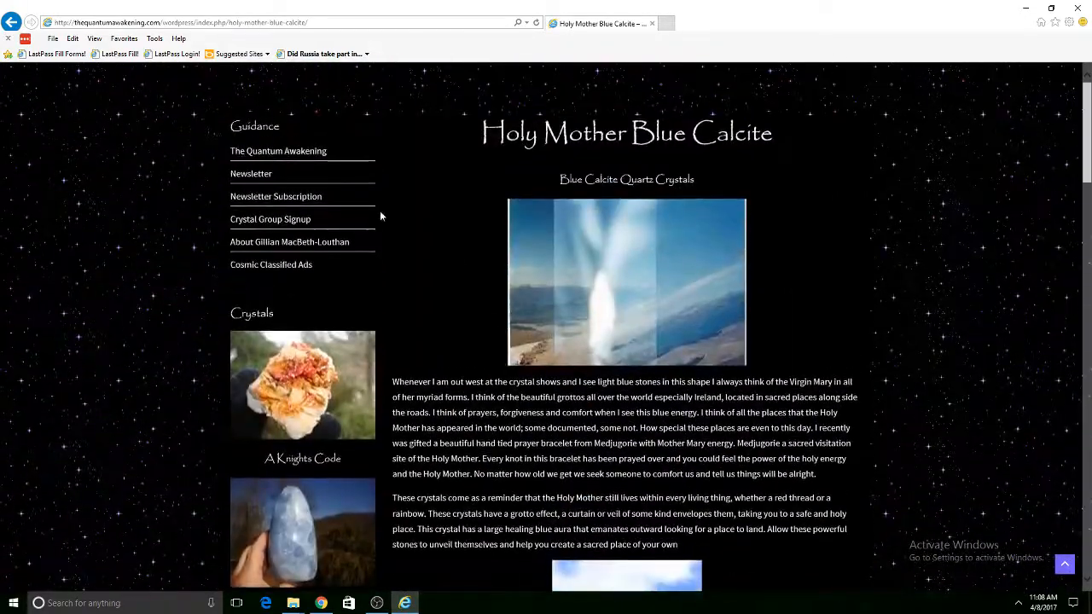
scroll(329, 456, down, 5)
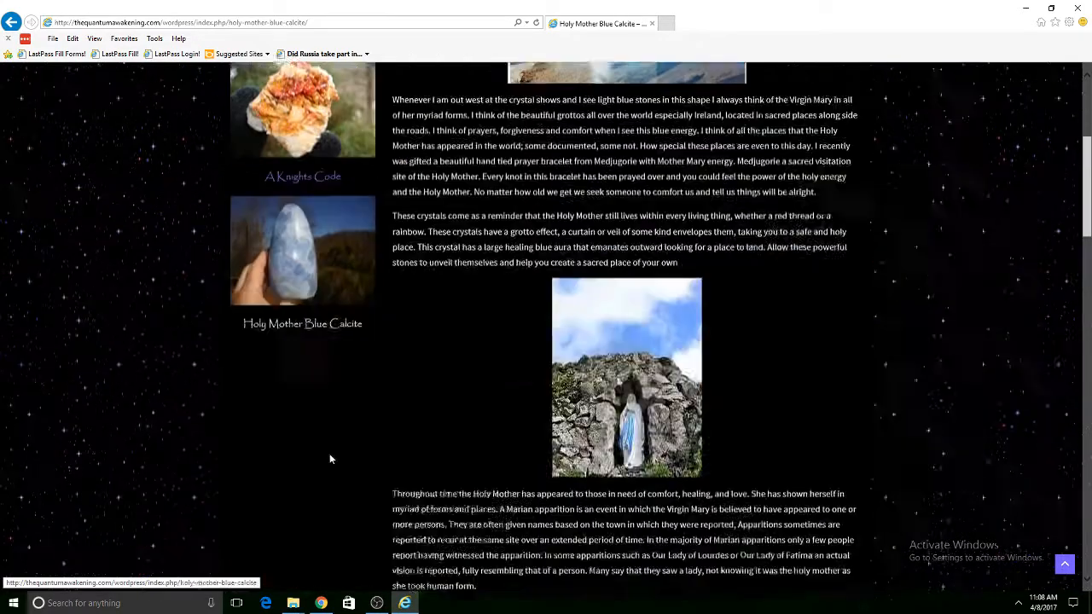
scroll(313, 327, up, 5)
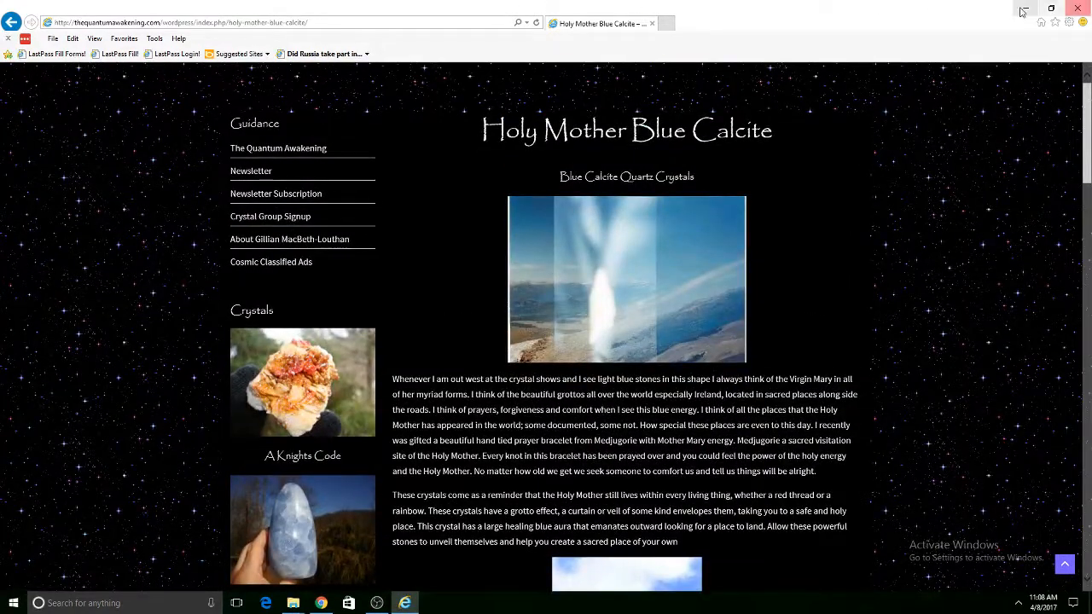
click(1080, 7)
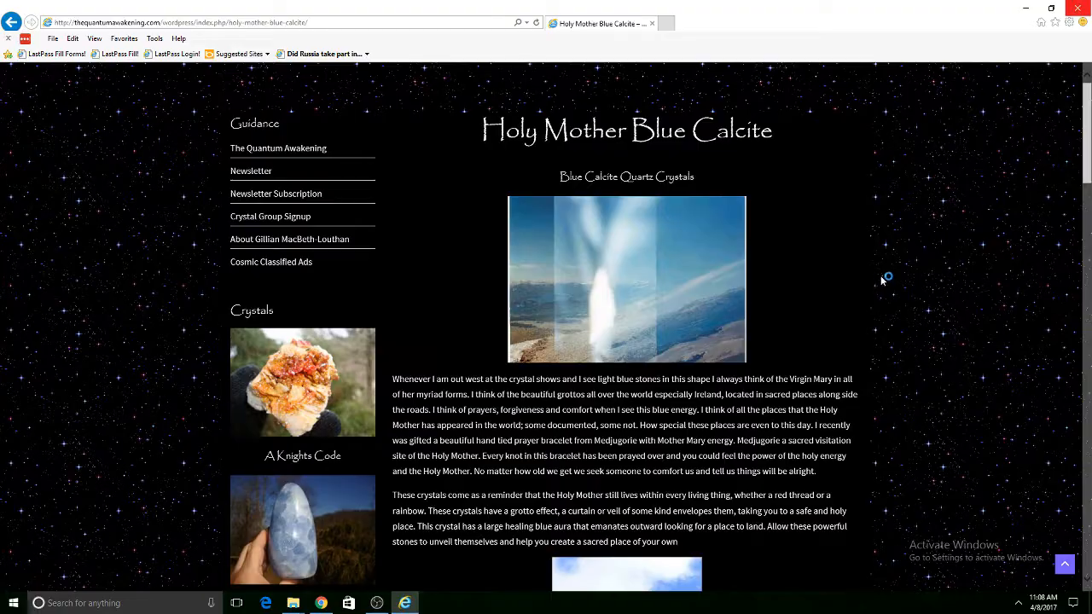
scroll(938, 310, down, 10)
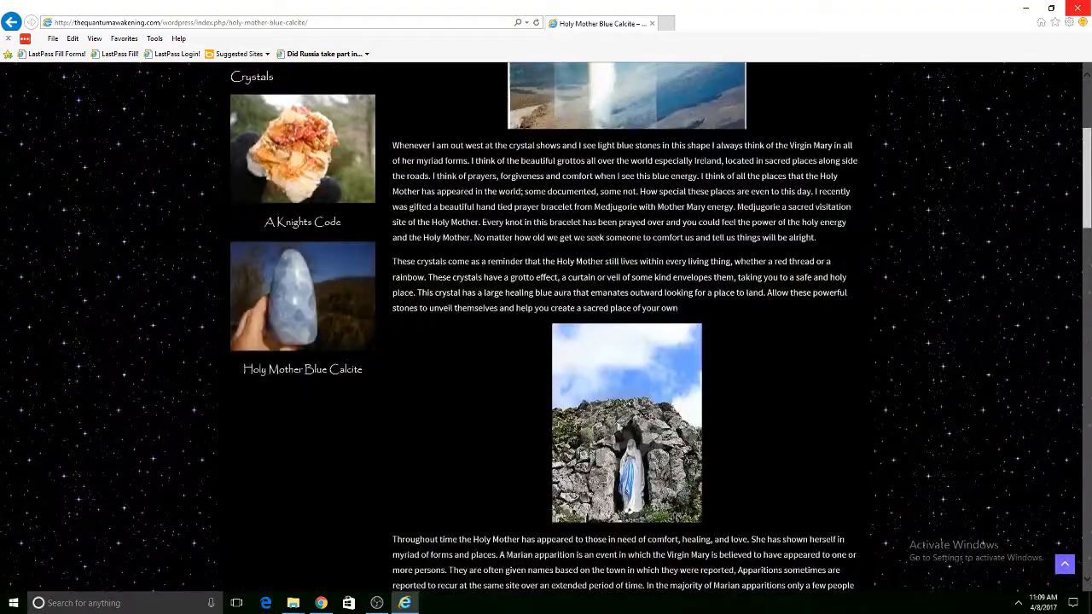
scroll(682, 373, down, 3)
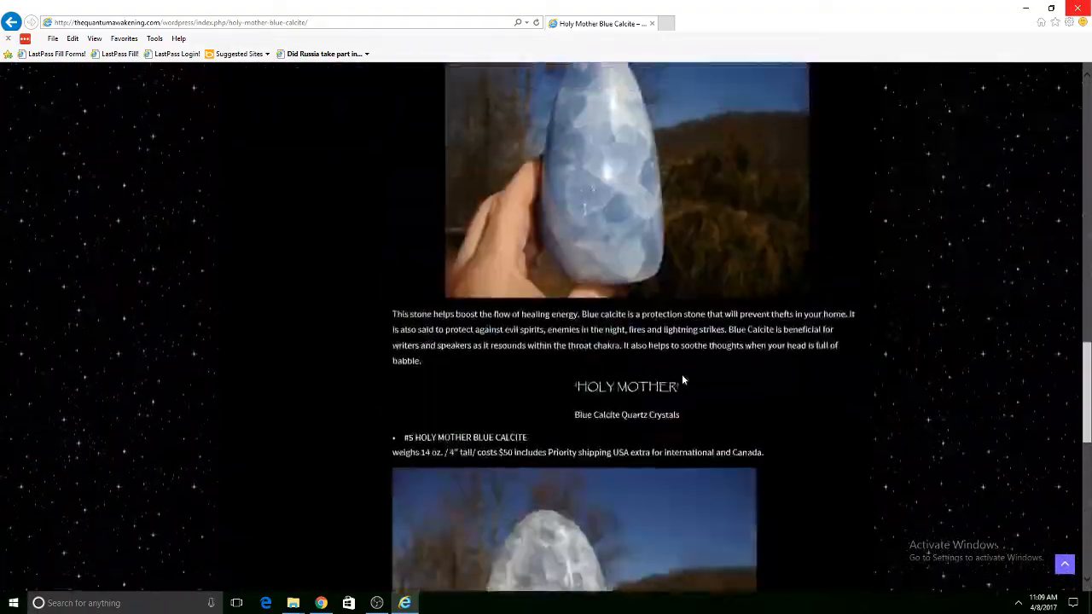
scroll(686, 401, up, 8)
scroll(661, 362, down, 8)
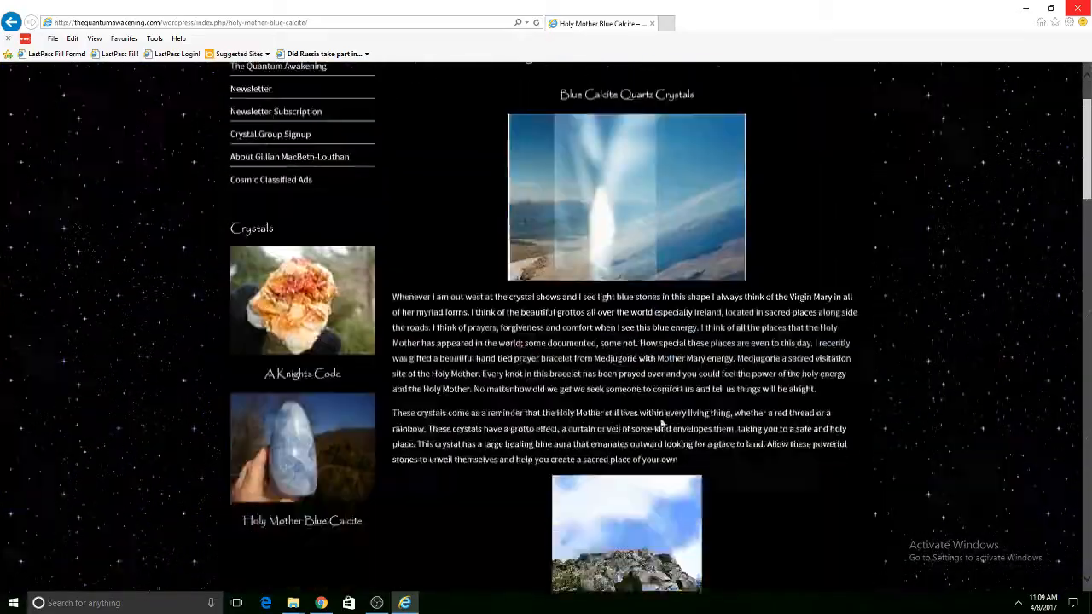
scroll(639, 318, down, 7)
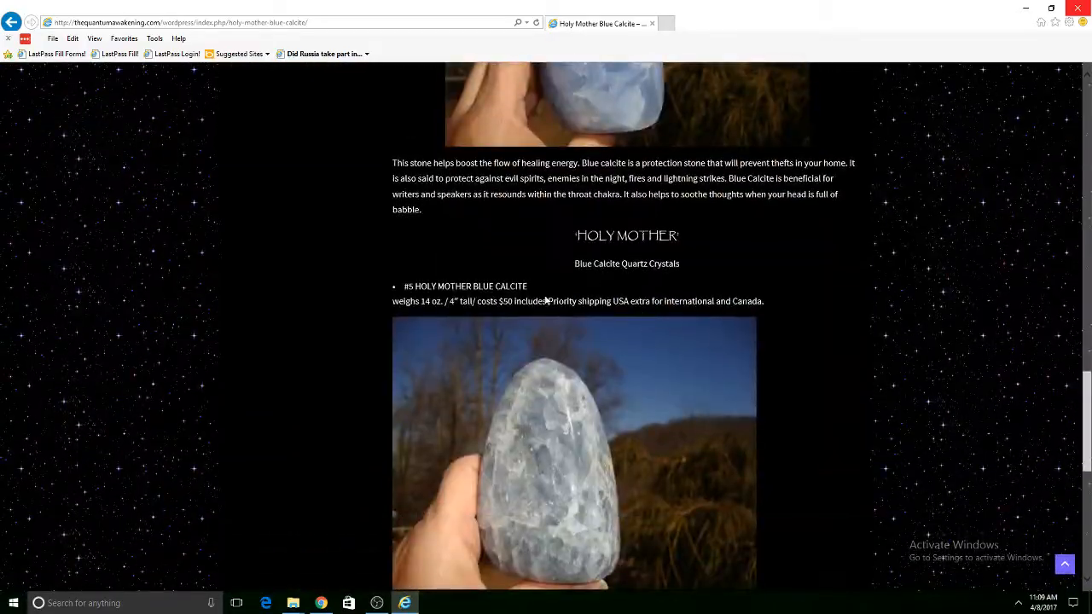
scroll(676, 411, down, 8)
scroll(676, 411, up, 15)
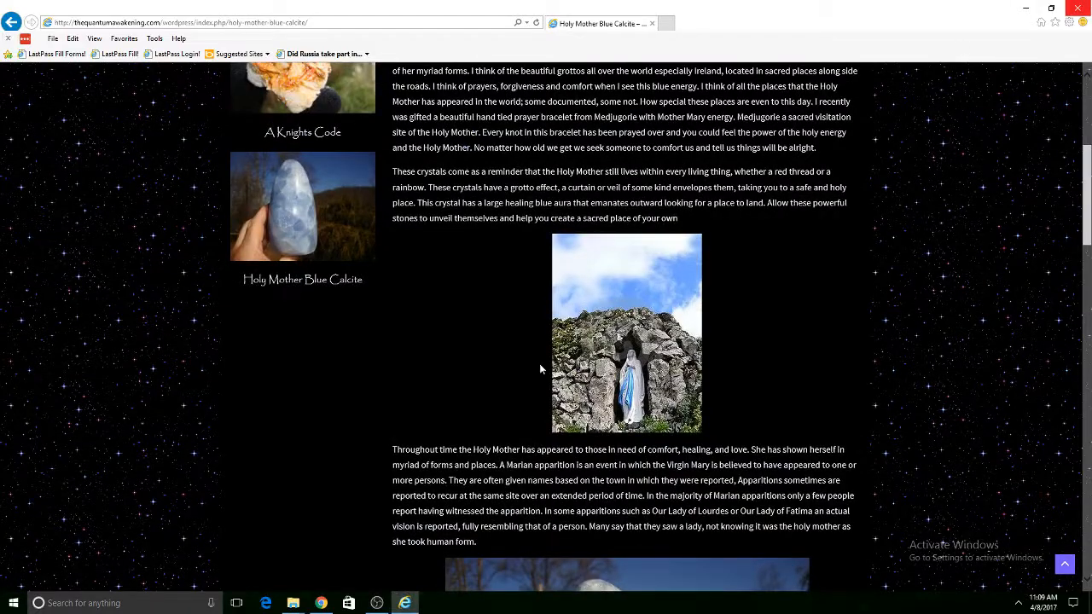
scroll(539, 368, down, 10)
scroll(619, 504, down, 5)
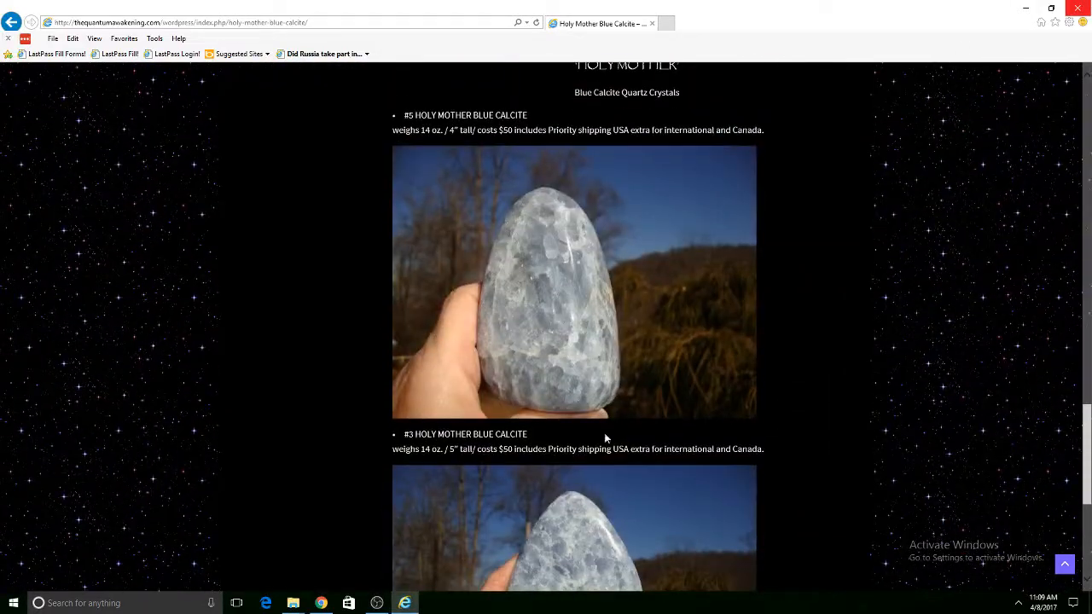
scroll(619, 503, up, 10)
scroll(715, 411, up, 10)
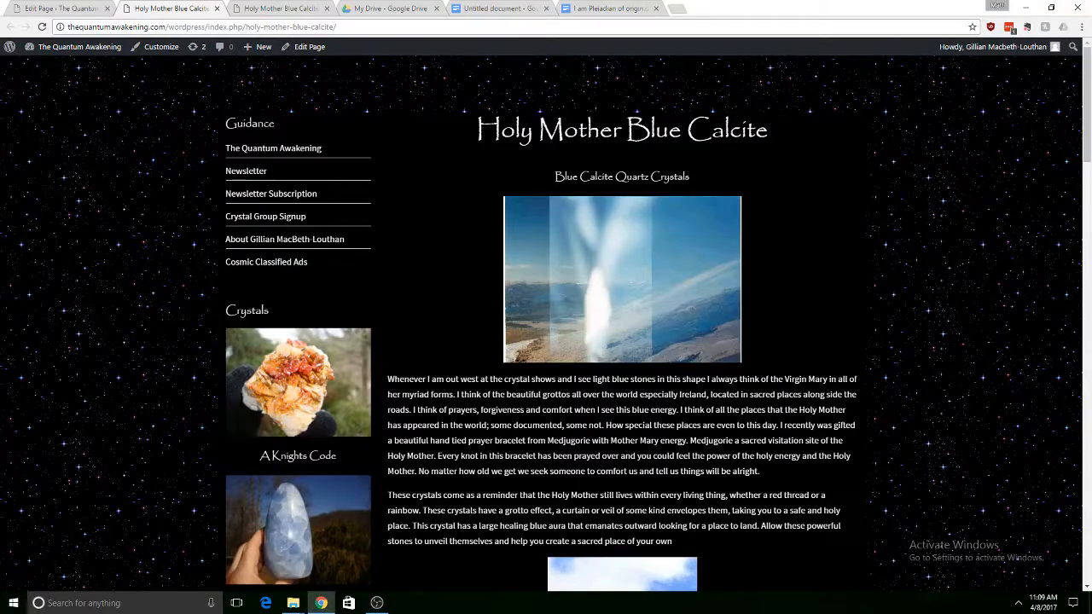
Return to the Holy Mother Blue Calcite page's editor and update the page to save its Private visibility.
scroll(532, 378, down, 3)
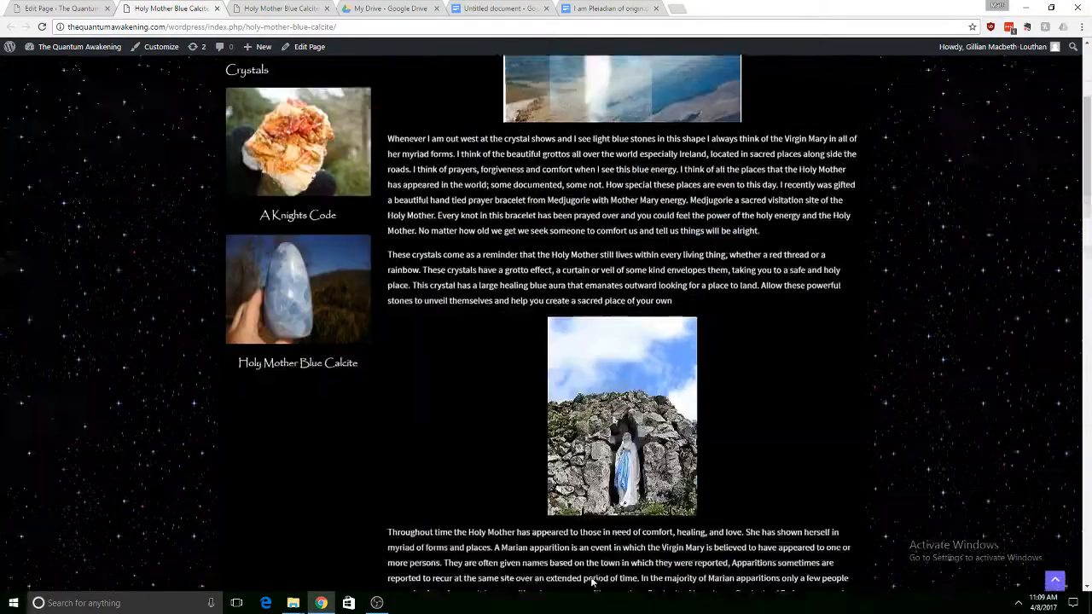
scroll(533, 379, up, 2)
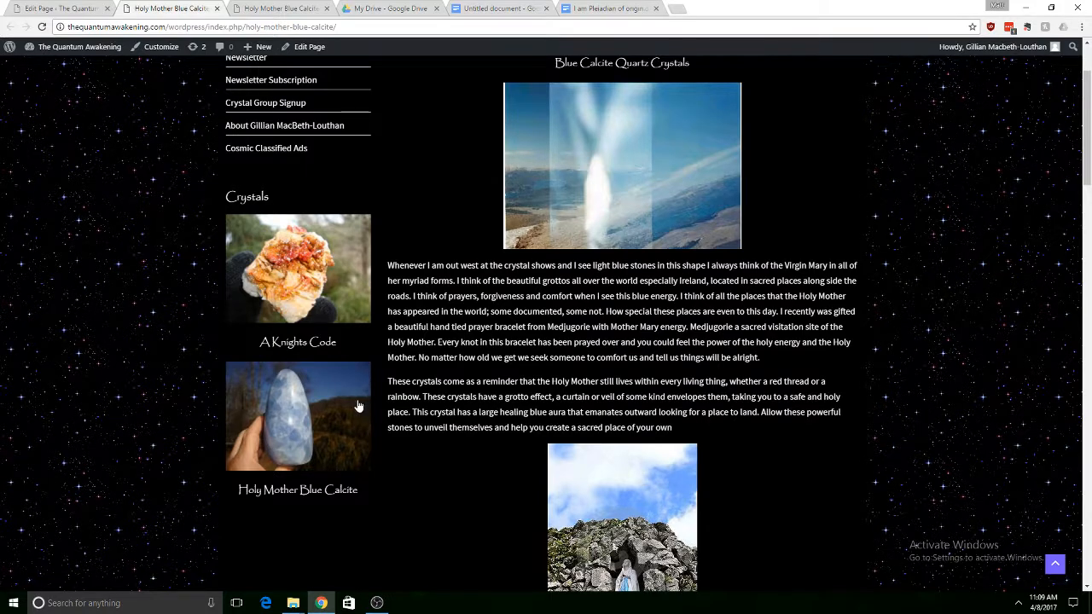
scroll(359, 407, up, 2)
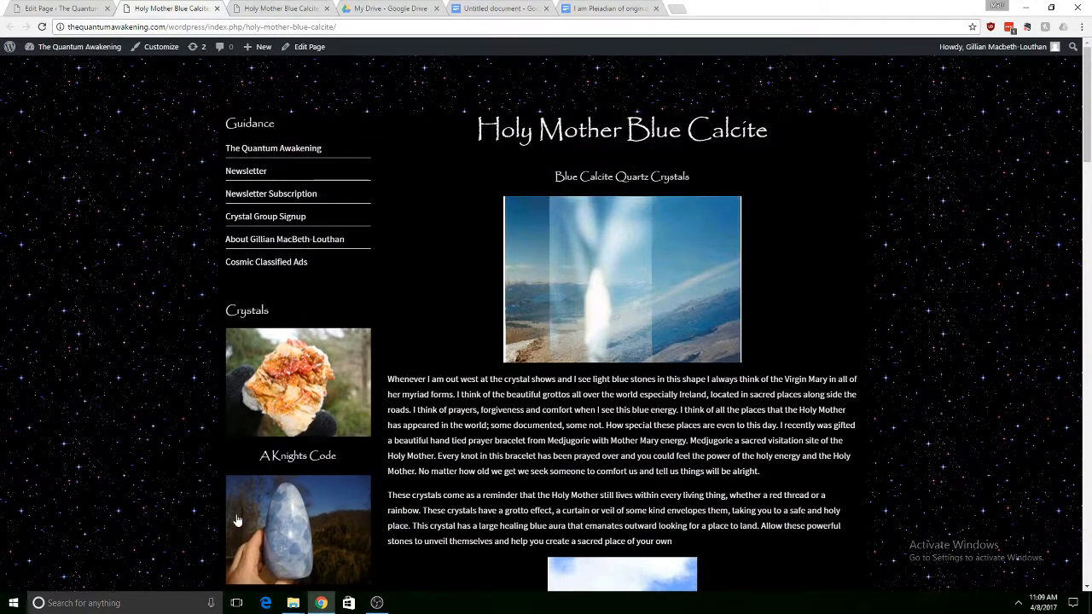
scroll(233, 427, down, 2)
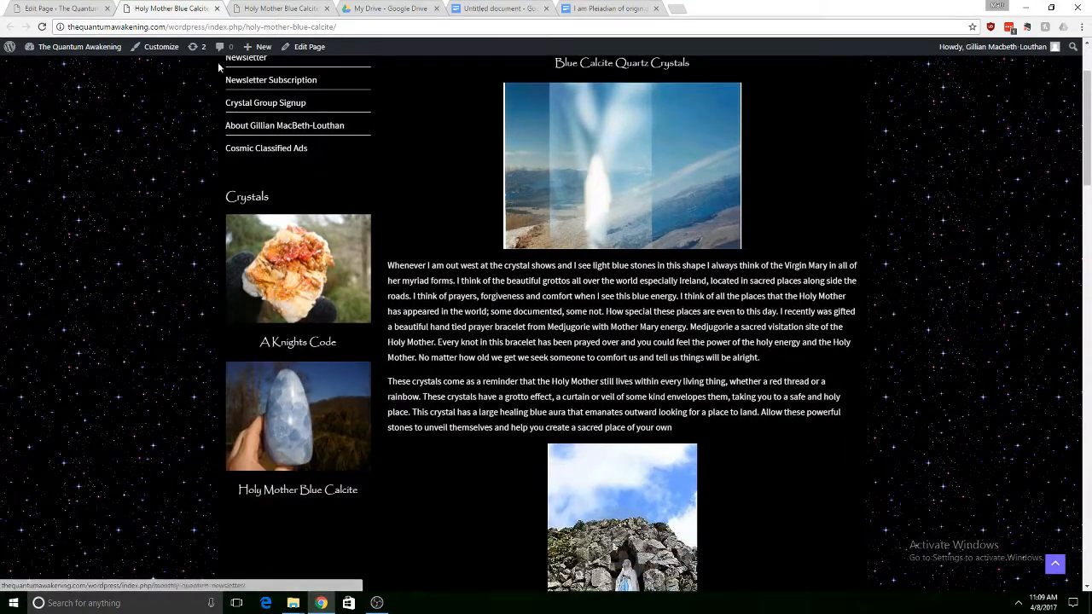
click(74, 7)
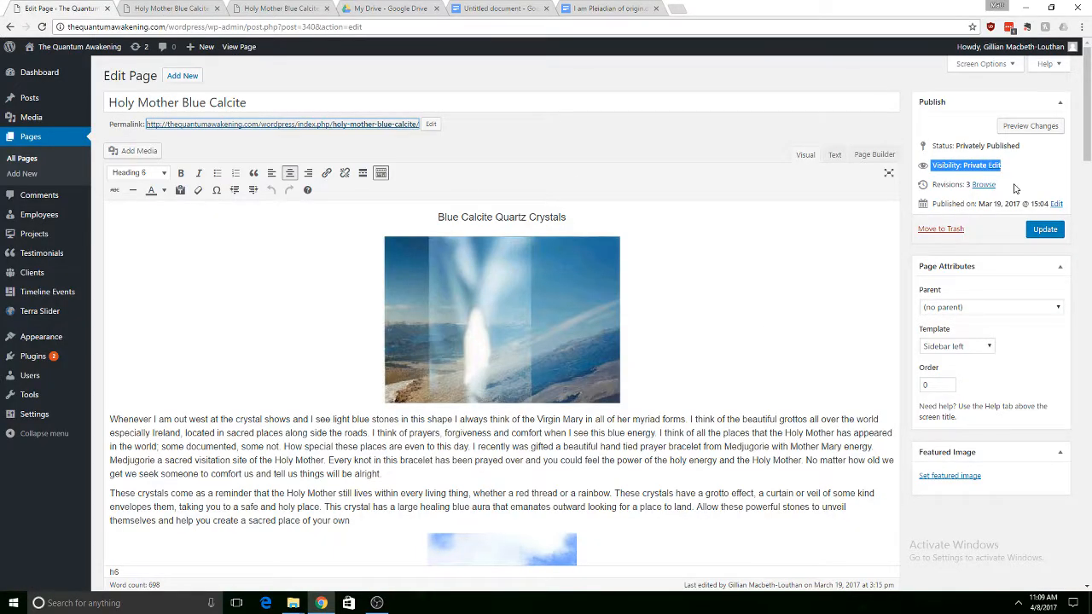
click(1045, 230)
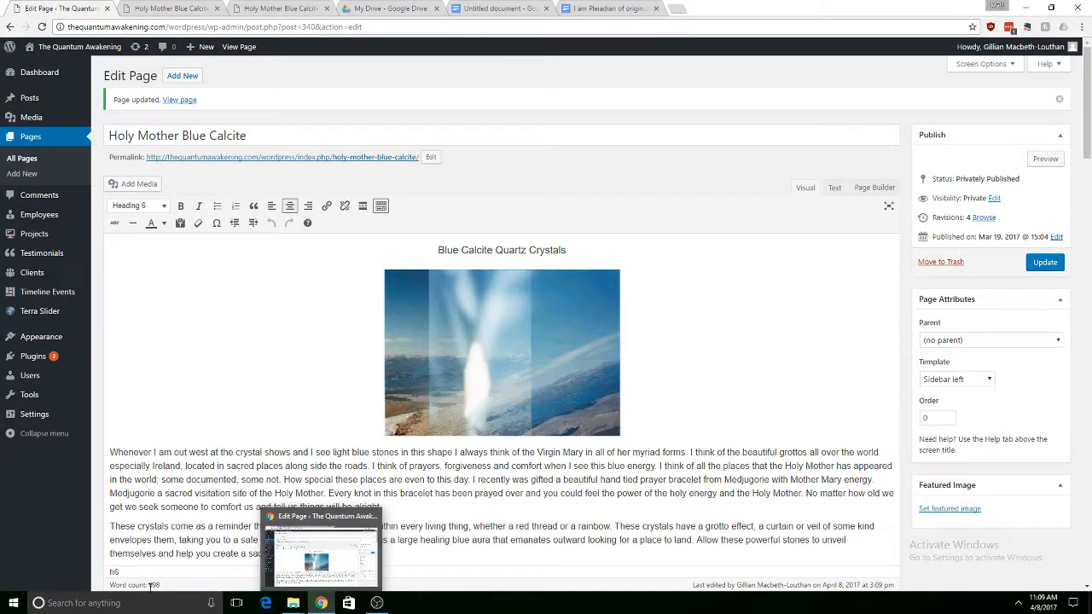
Reopen Internet Explorer and load thequantumawakening.com/wordpress again.
click(13, 605)
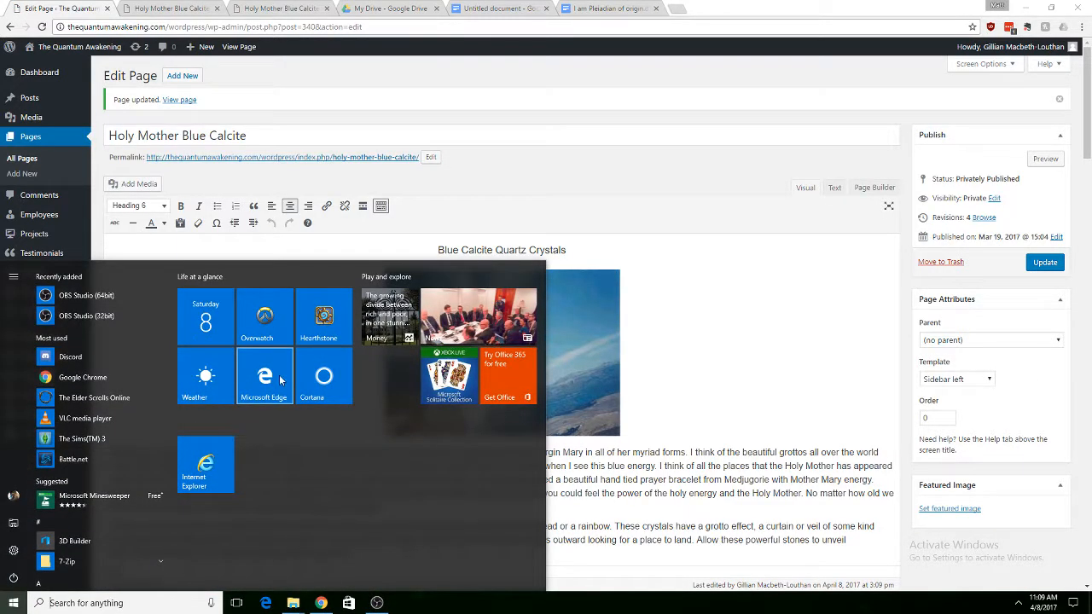
click(209, 477)
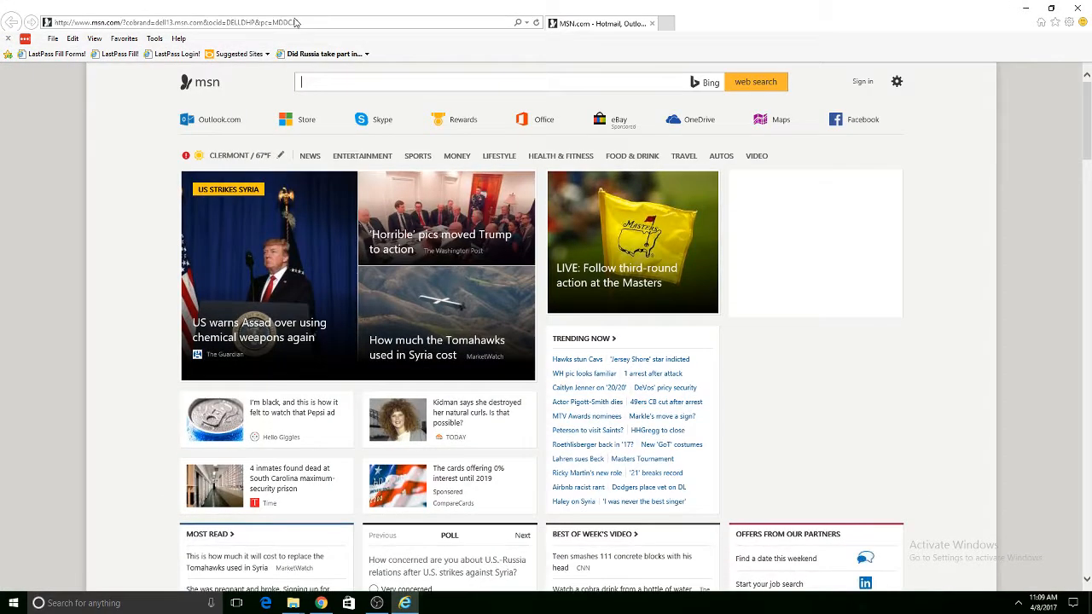
click(295, 22)
text(thequantumawakening.com/)
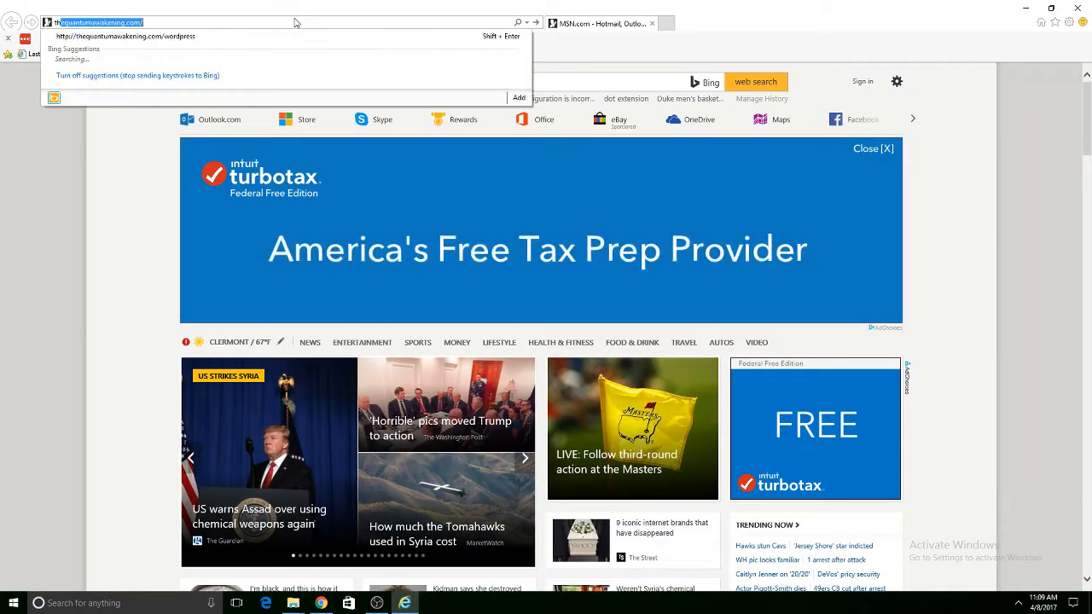
key(Down)
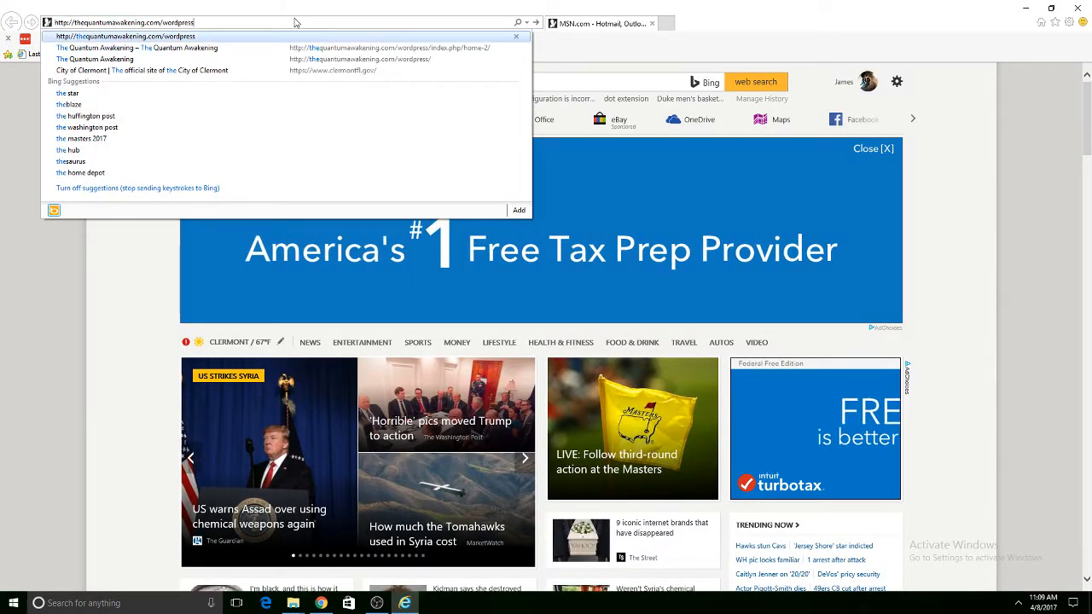
key(Return)
Enter the site, check the Holy Mother Blue Calcite link in the Crystals section, and close Internet Explorer.
click(540, 452)
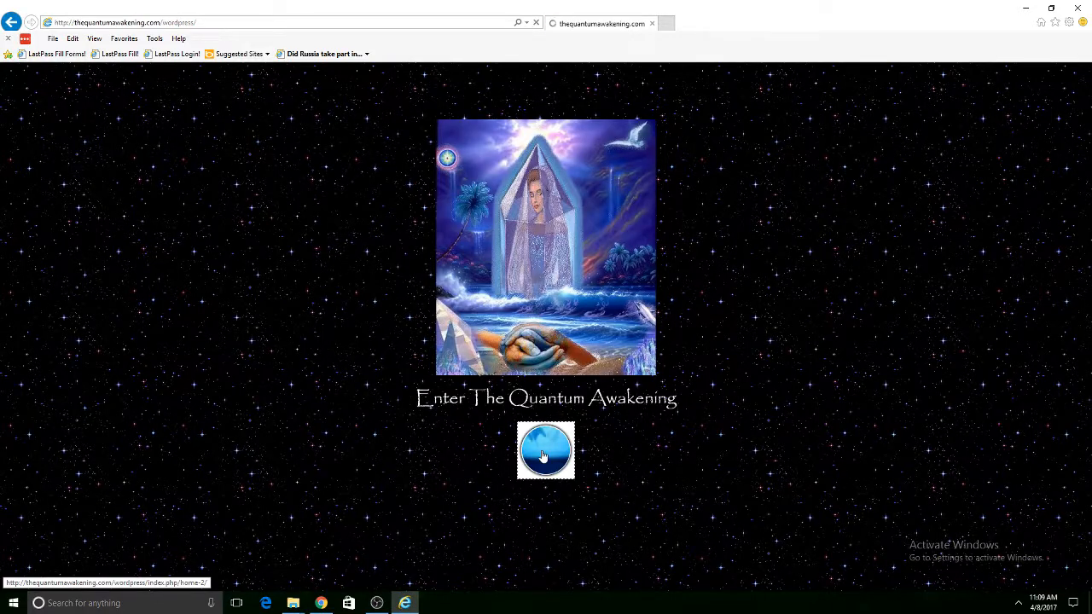
scroll(531, 464, down, 4)
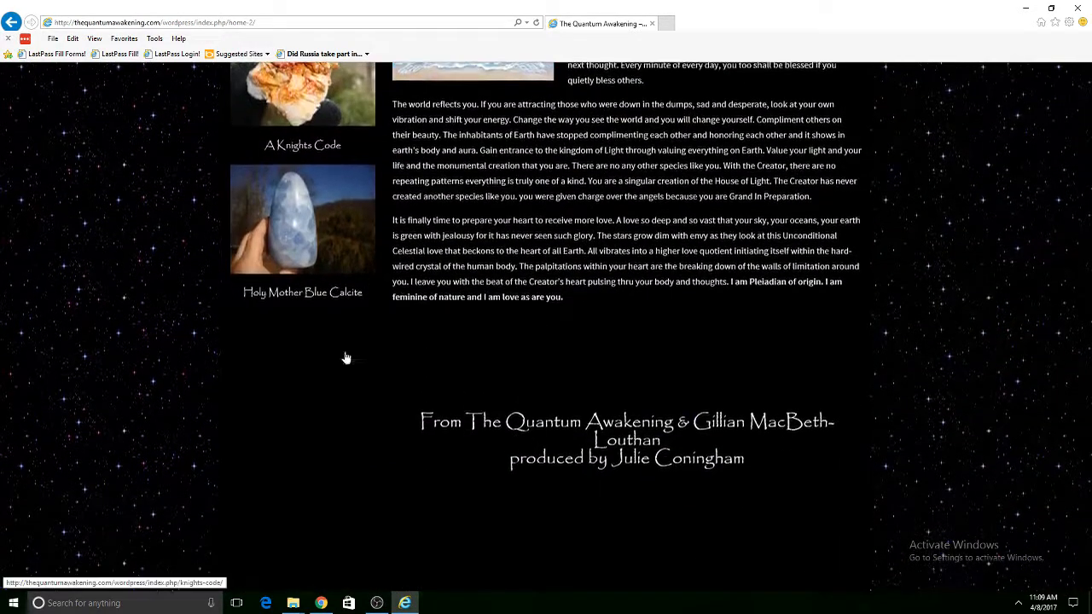
click(308, 235)
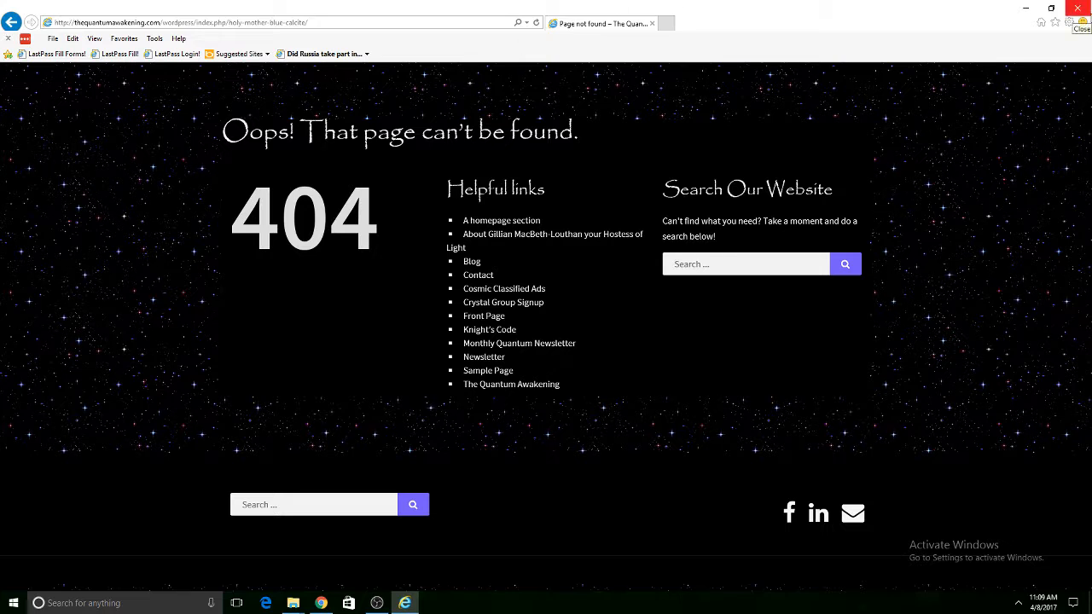
click(1076, 8)
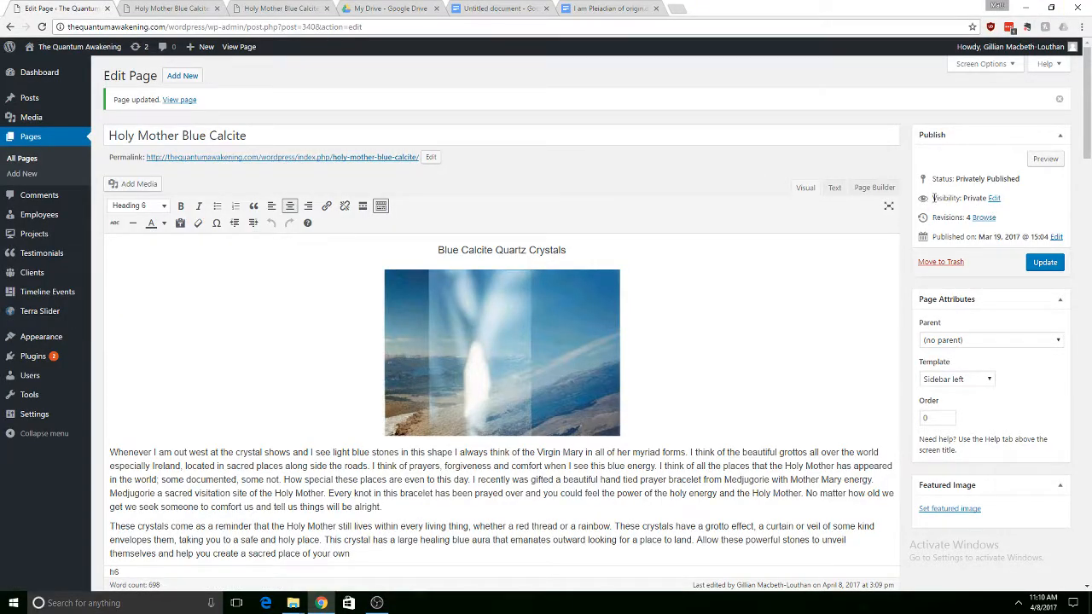
Highlight the Holy Mother Blue Calcite page's visibility setting and open its visibility options.
drag(933, 198, 1010, 197)
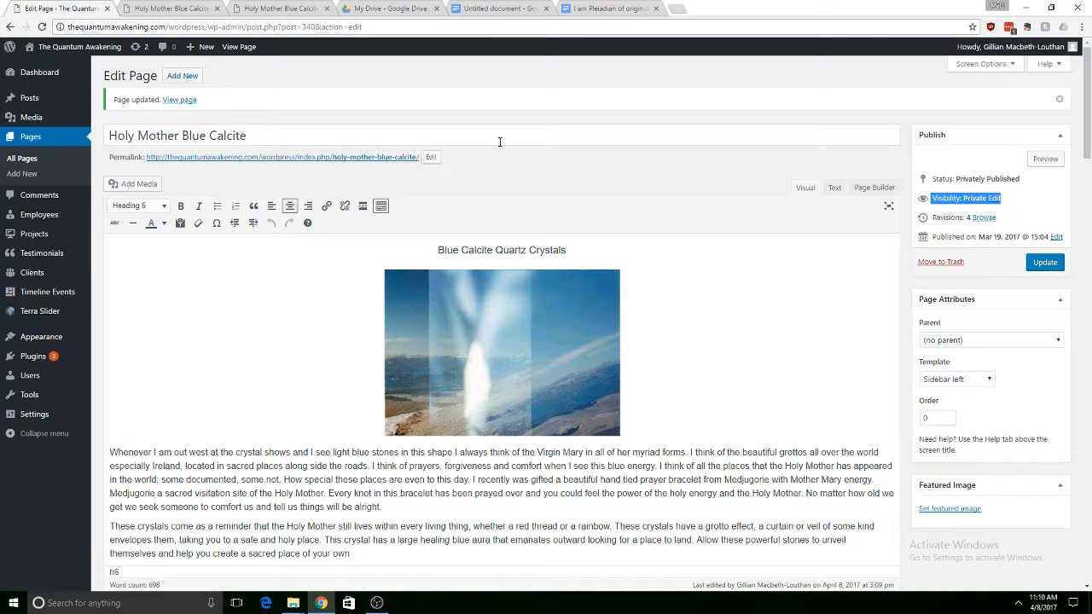
click(994, 199)
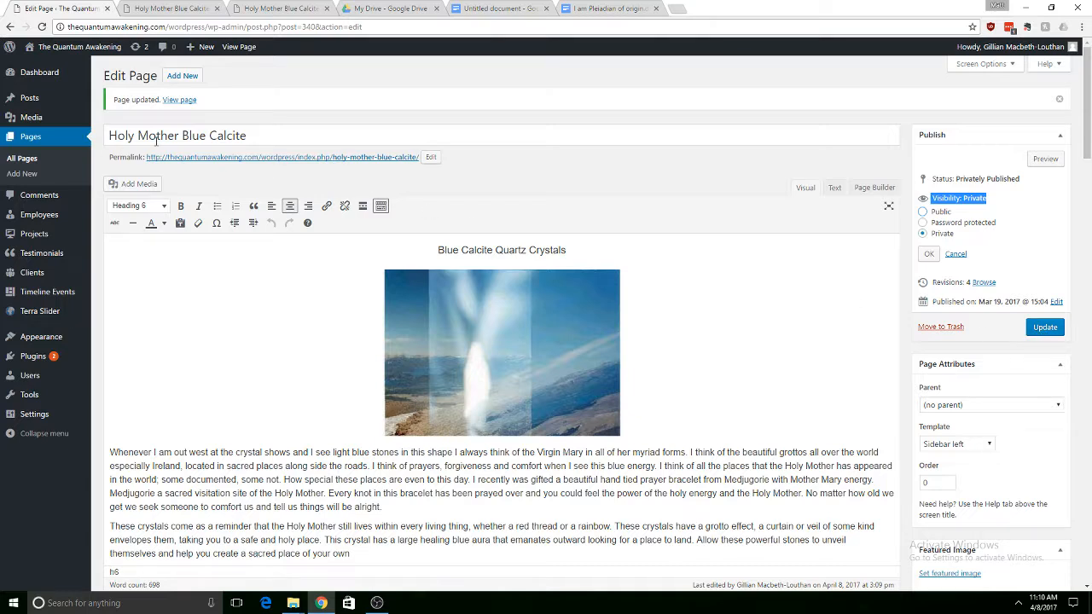
mouse_move(39, 110)
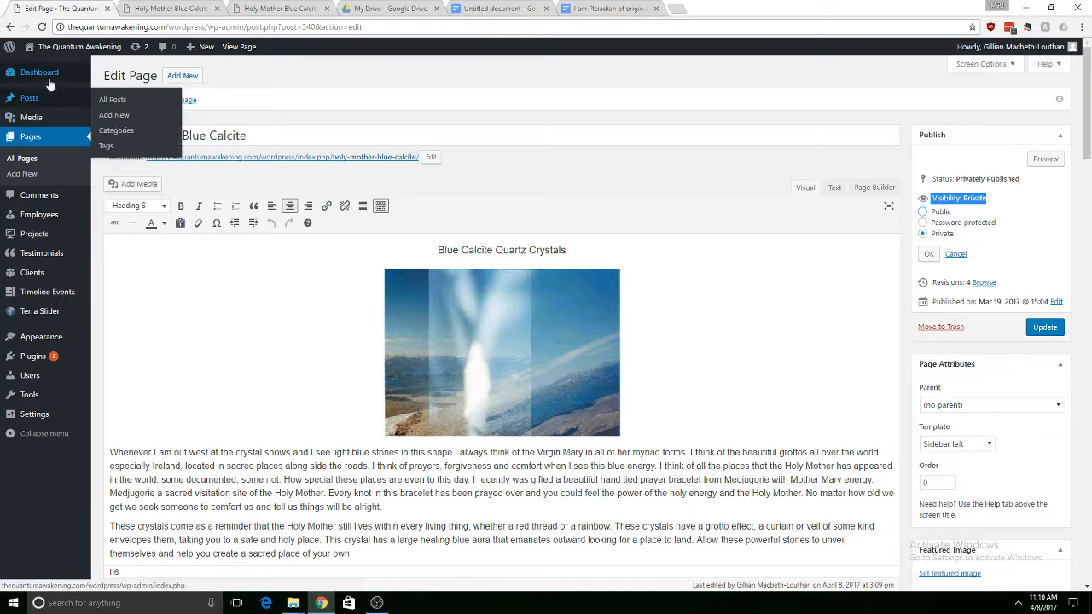
Open the #5 HOLY MOTHER BLUE CALCITE post, review its description, photo and visibility setting, and return to the posts list.
click(44, 100)
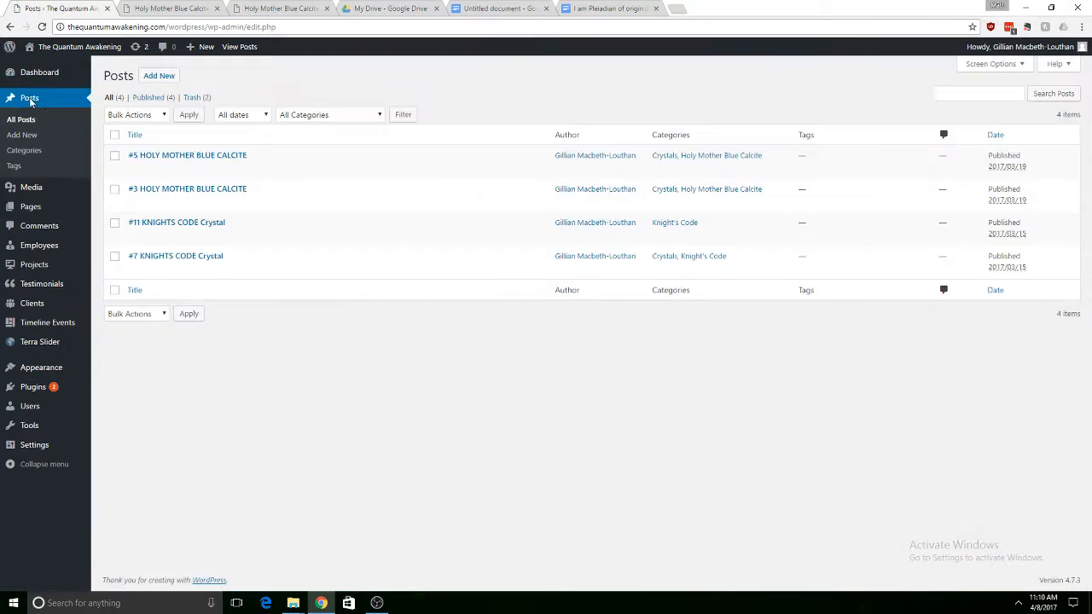
click(192, 155)
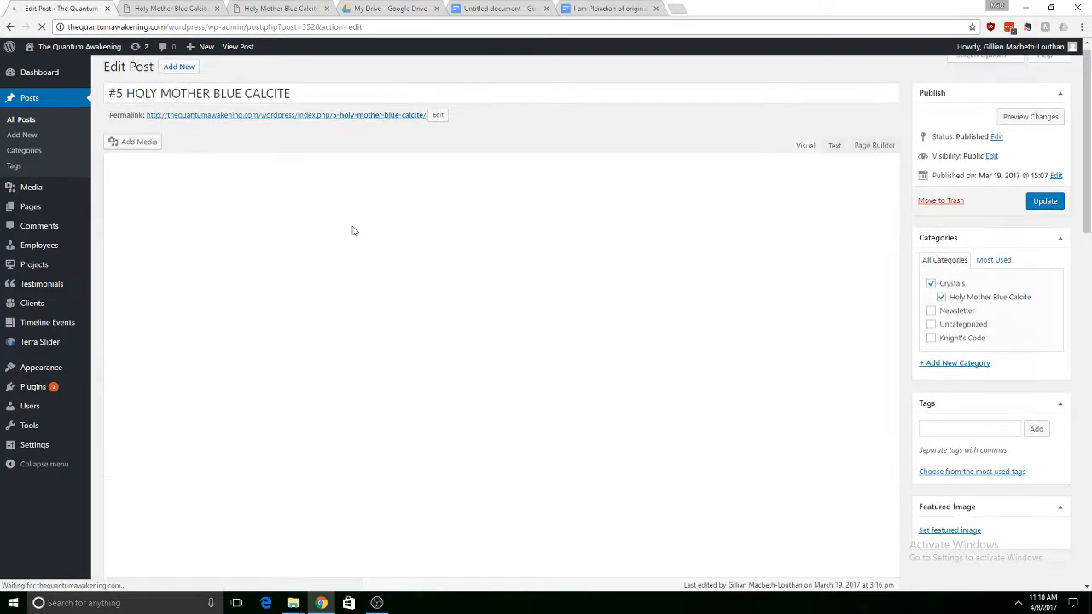
scroll(464, 273, down, 5)
scroll(463, 273, up, 5)
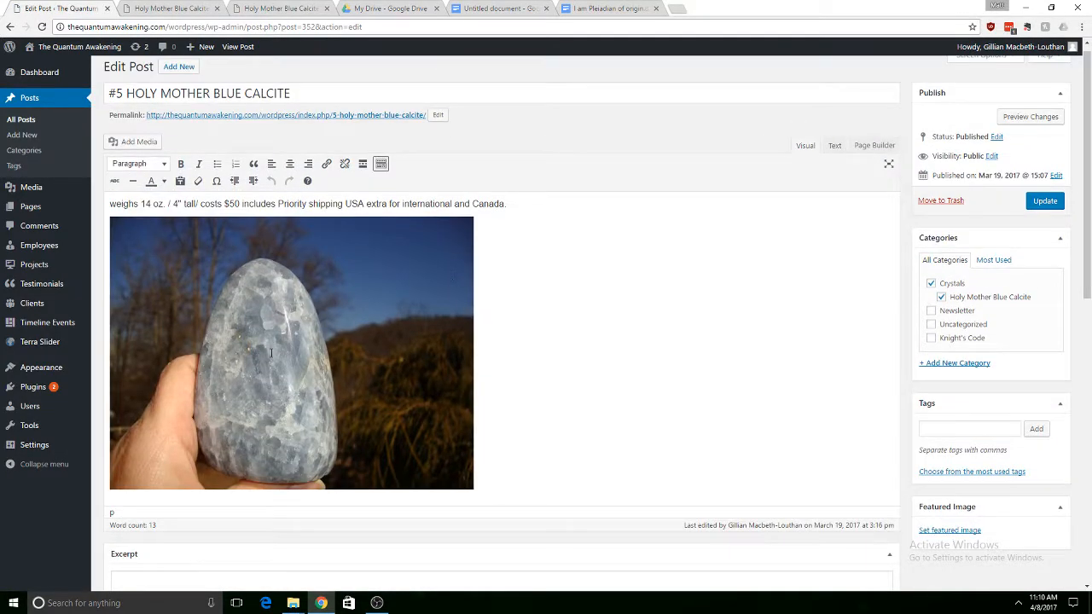
drag(511, 212, 75, 207)
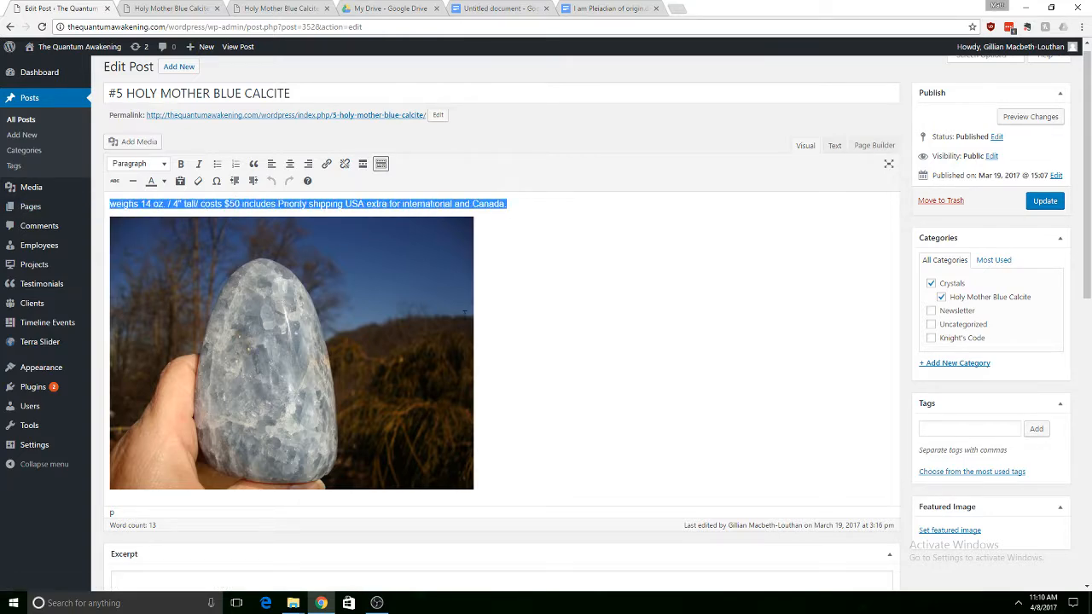
scroll(612, 334, down, 5)
scroll(612, 335, up, 5)
drag(1000, 159, 921, 159)
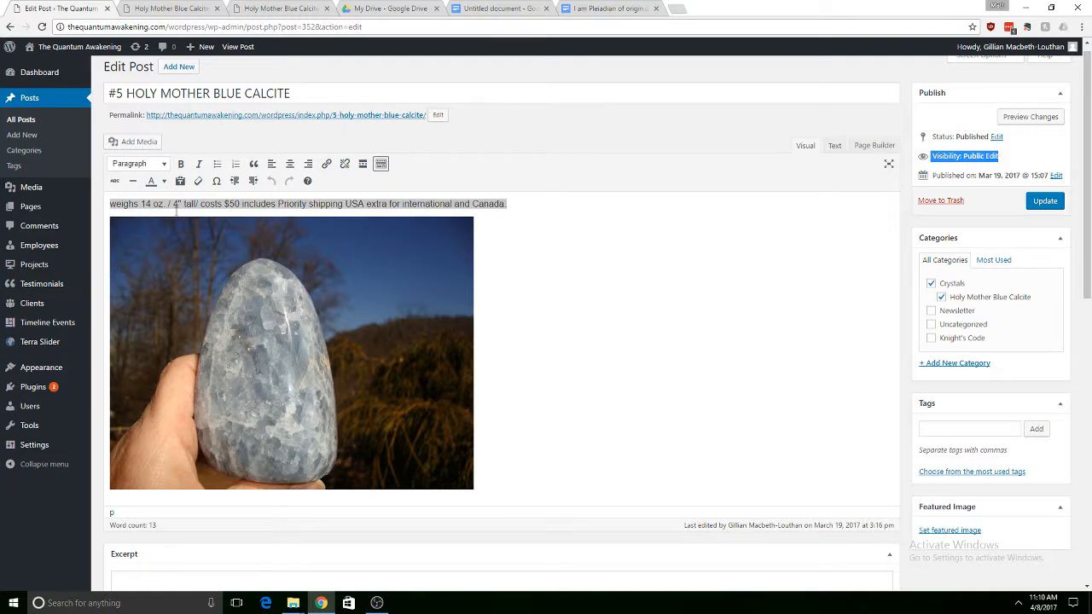
click(29, 119)
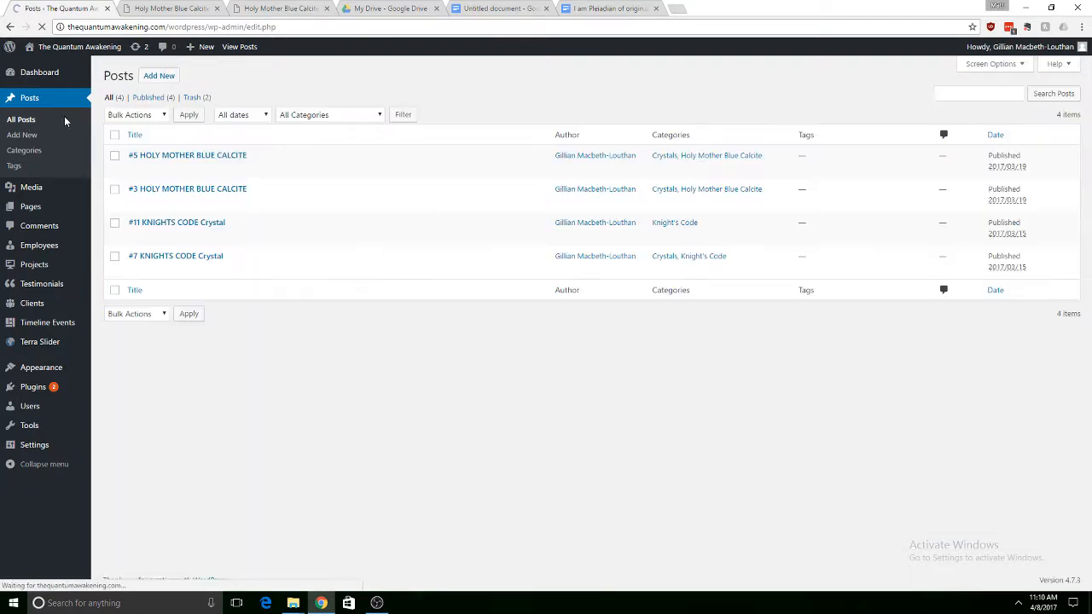
click(114, 155)
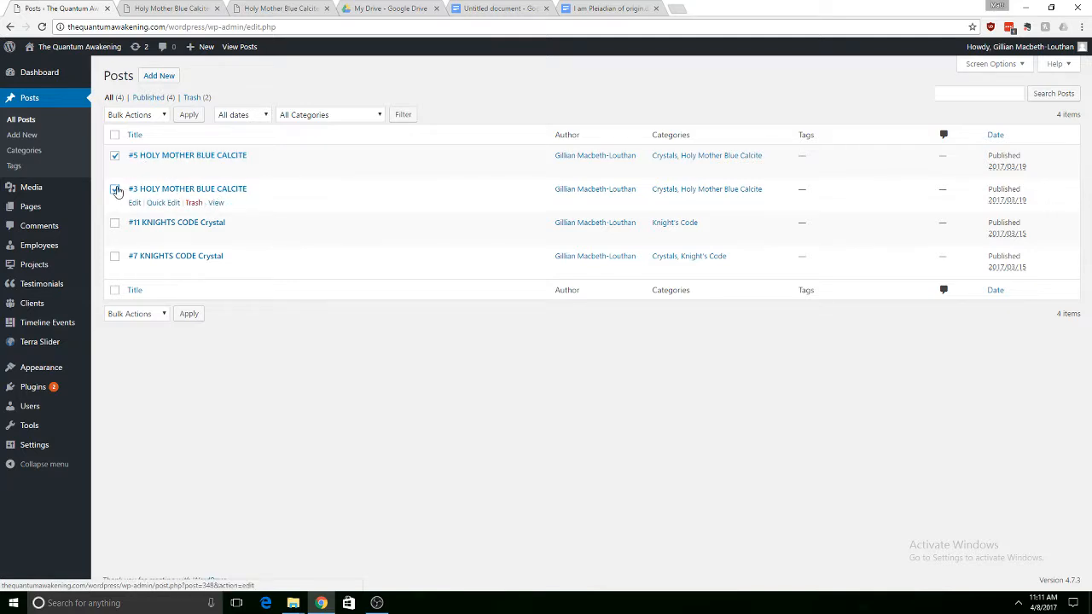
click(164, 116)
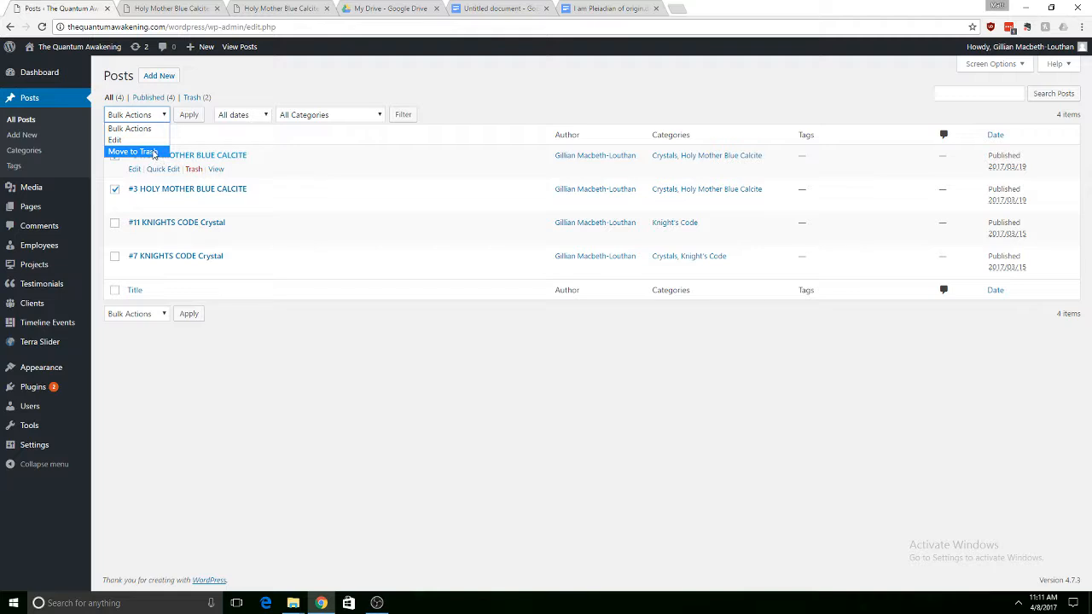
click(282, 140)
click(281, 140)
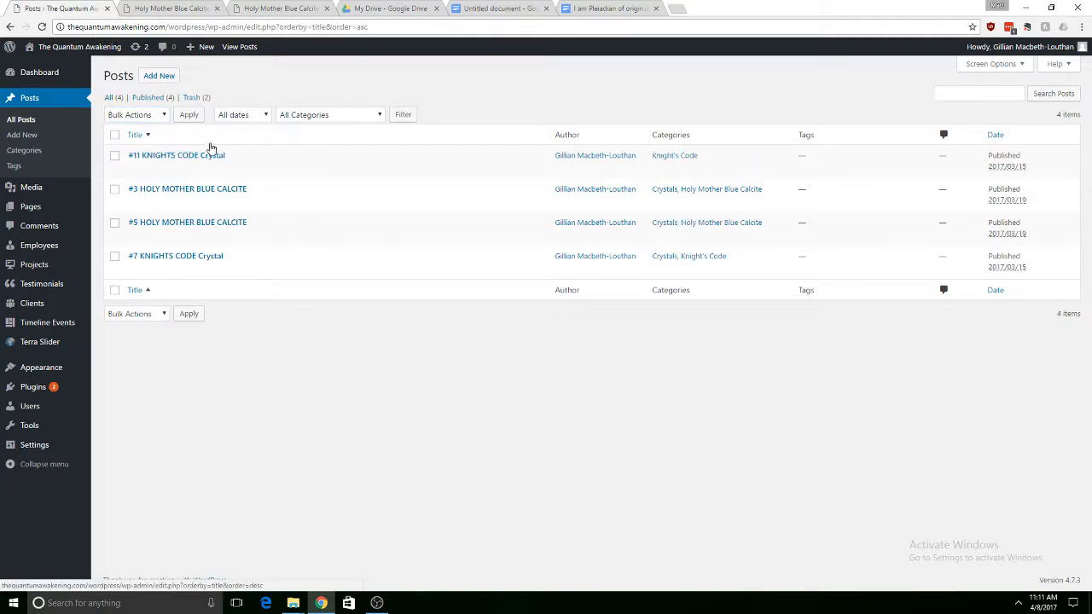
Select the #3 and #5 HOLY MOTHER BLUE CALCITE posts and move both to the Trash with a bulk action.
click(114, 188)
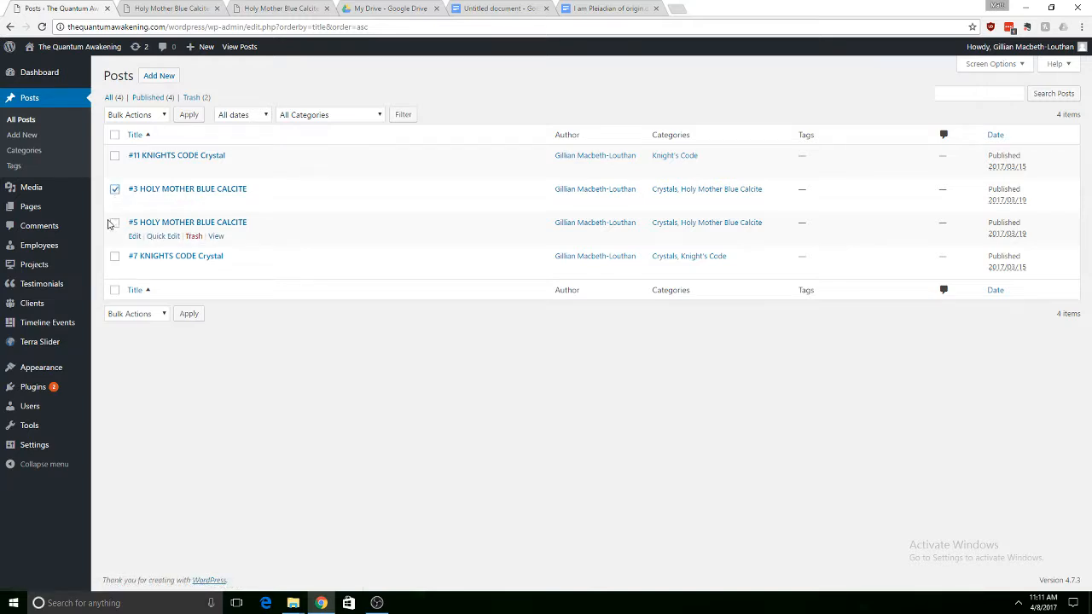
click(113, 223)
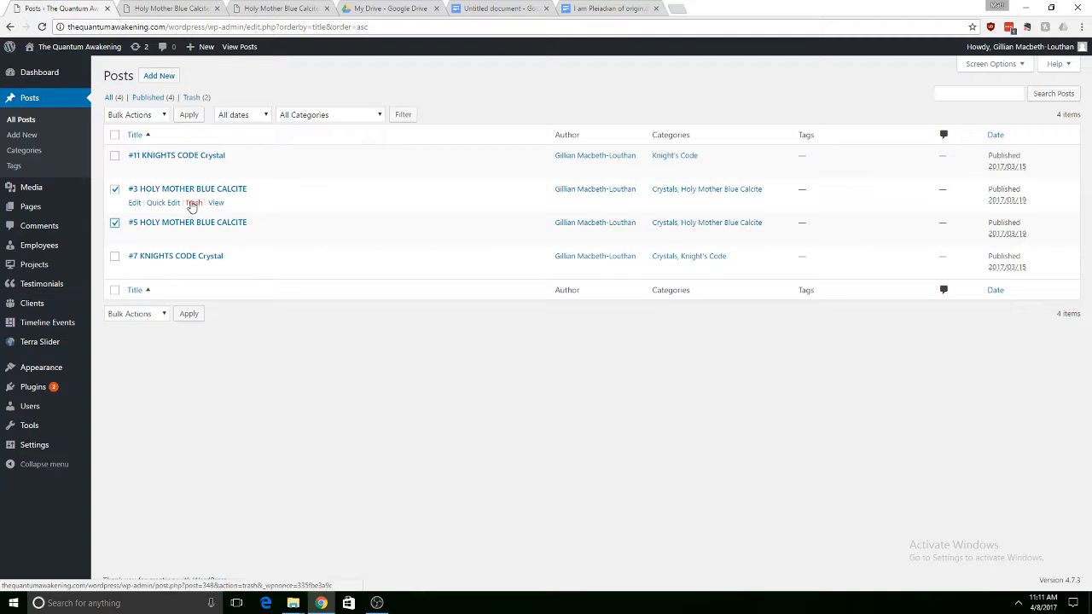
click(162, 118)
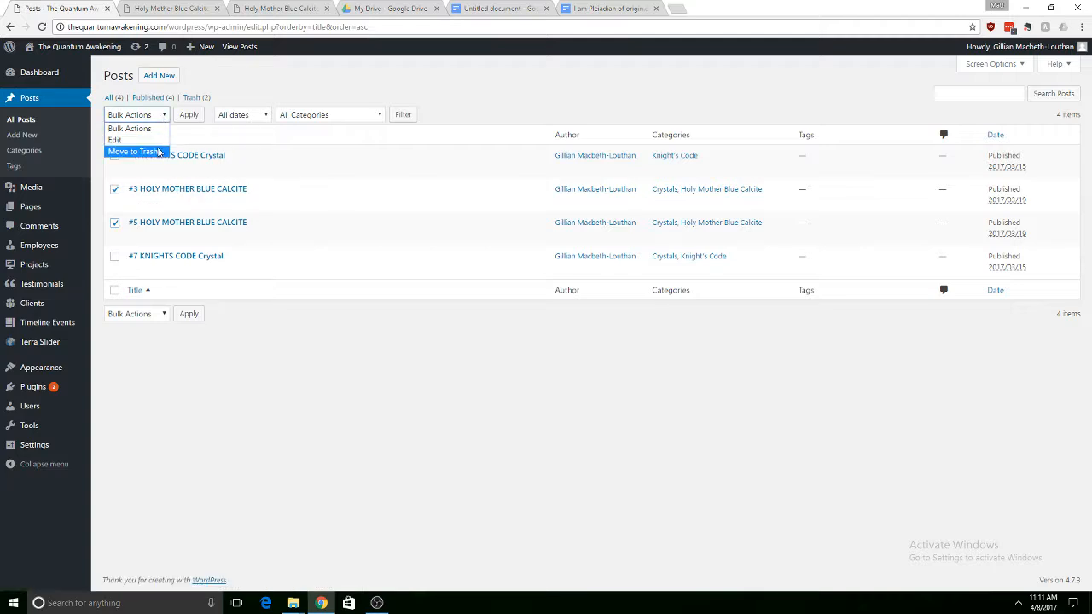
click(159, 152)
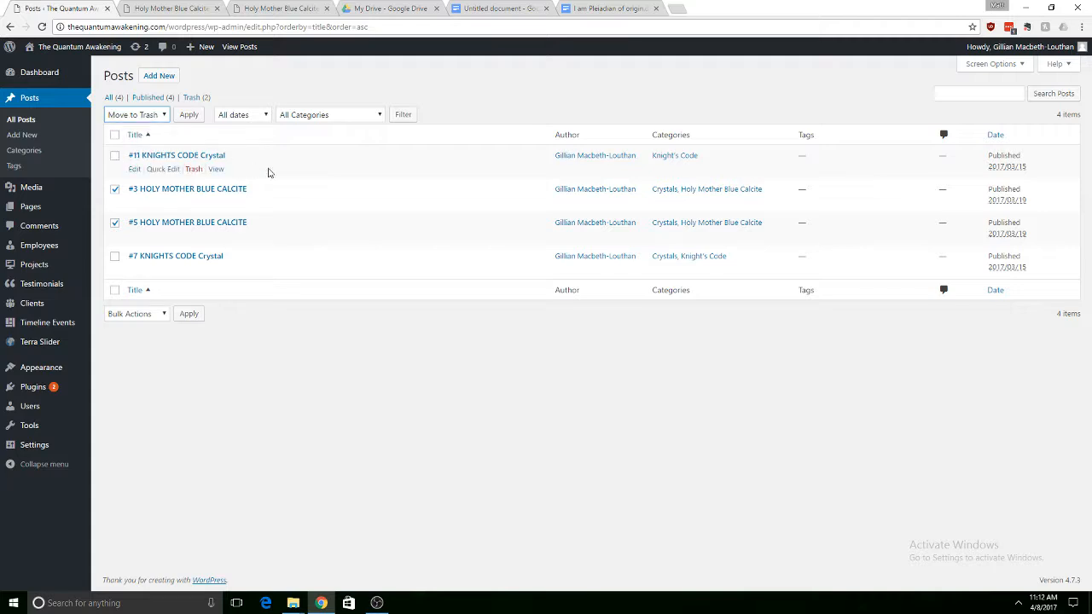
click(188, 115)
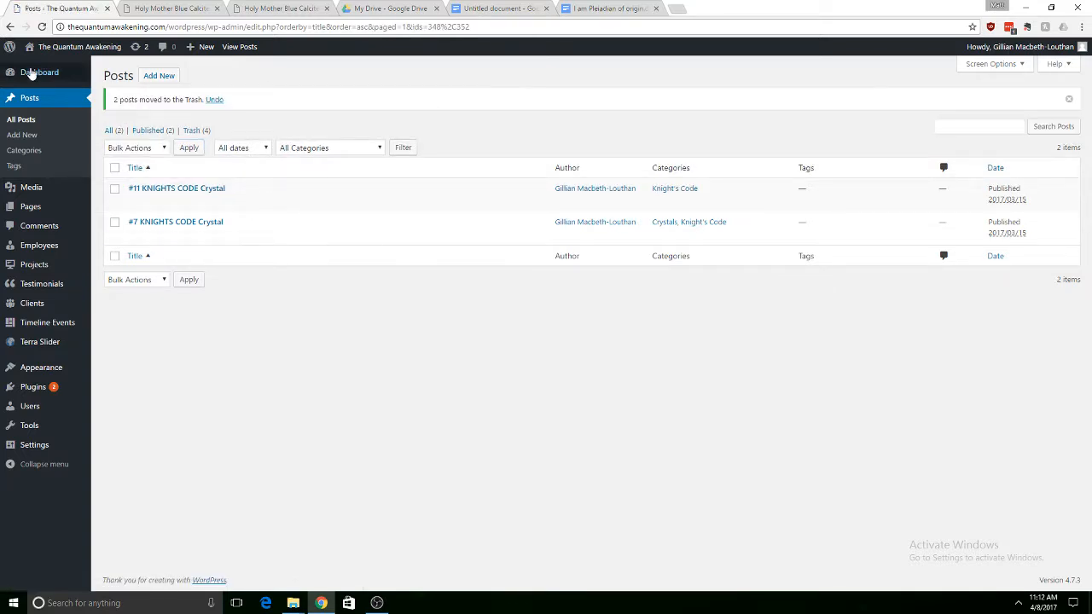
Find the private Holy Mother Blue Calcite page in the pages list, open it for editing, and look through its content.
mouse_move(39, 189)
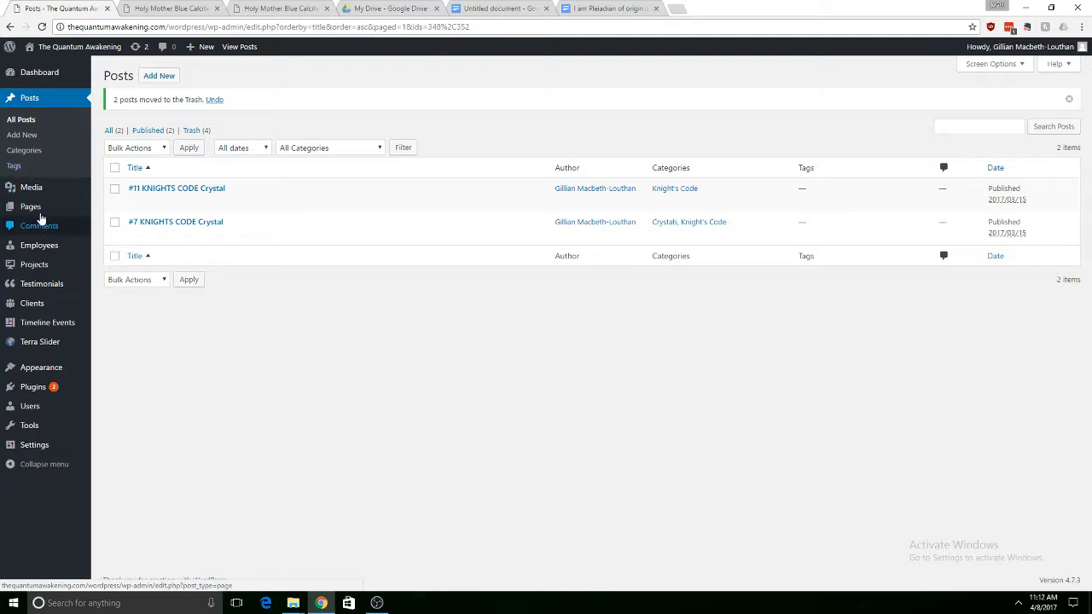
click(45, 214)
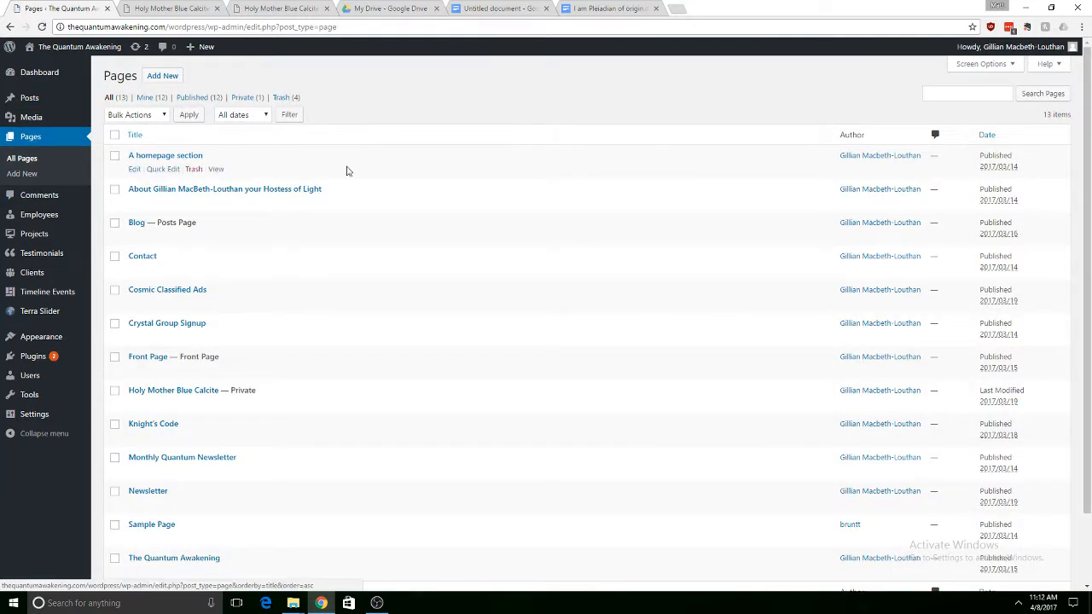
scroll(298, 265, down, 1)
scroll(298, 265, up, 1)
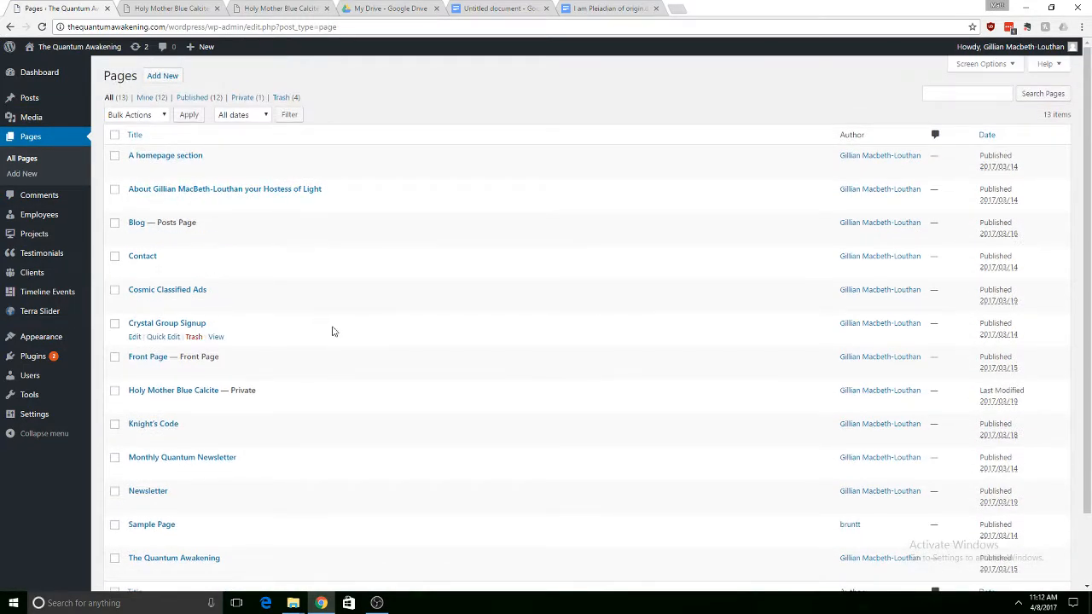
scroll(333, 332, down, 2)
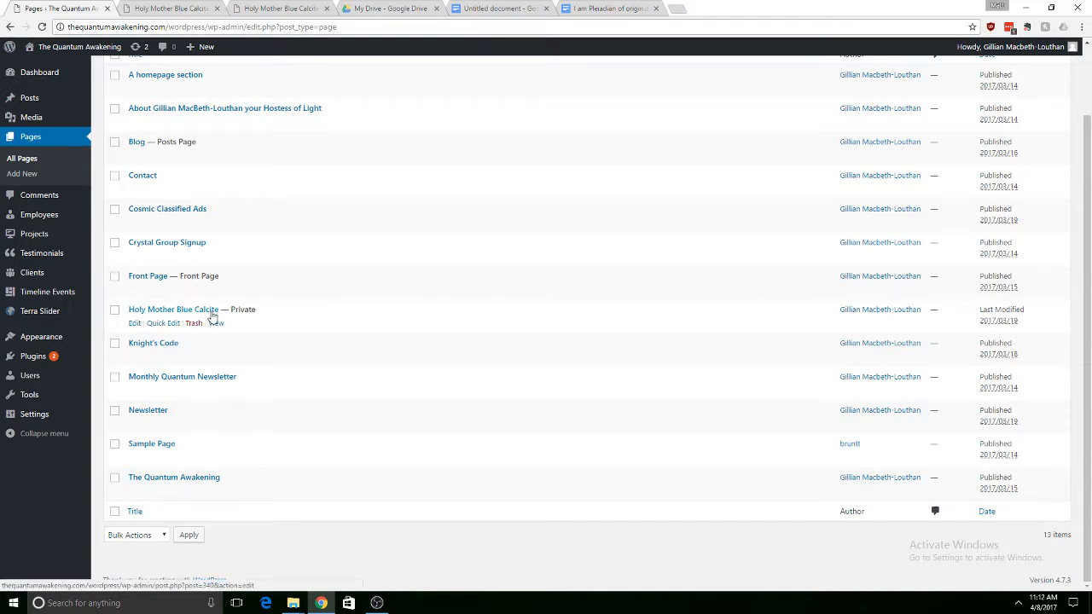
drag(266, 315, 229, 312)
click(270, 318)
click(204, 317)
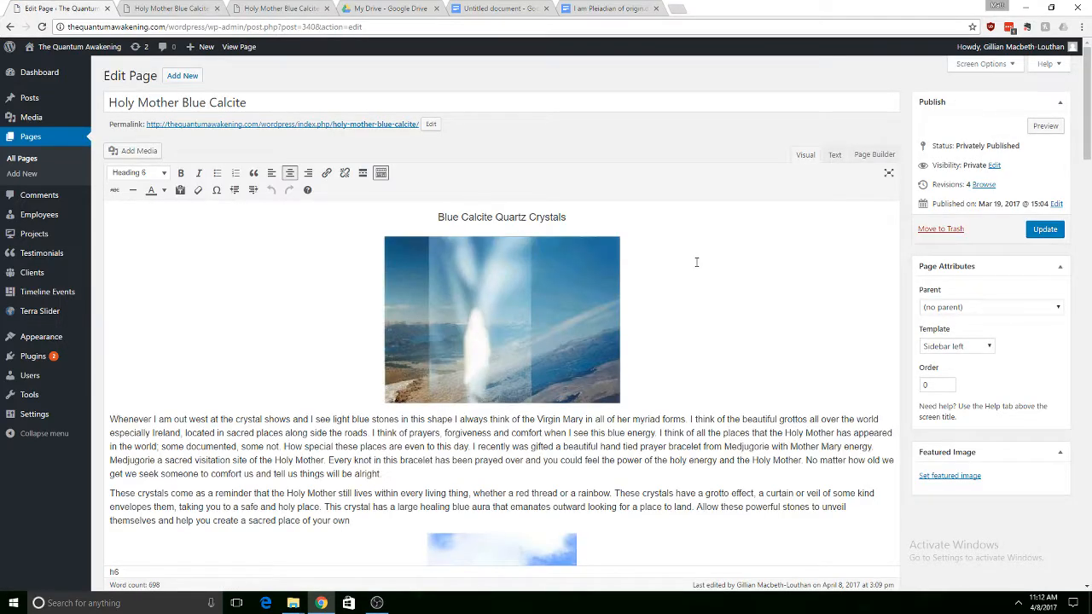
scroll(696, 262, down, 20)
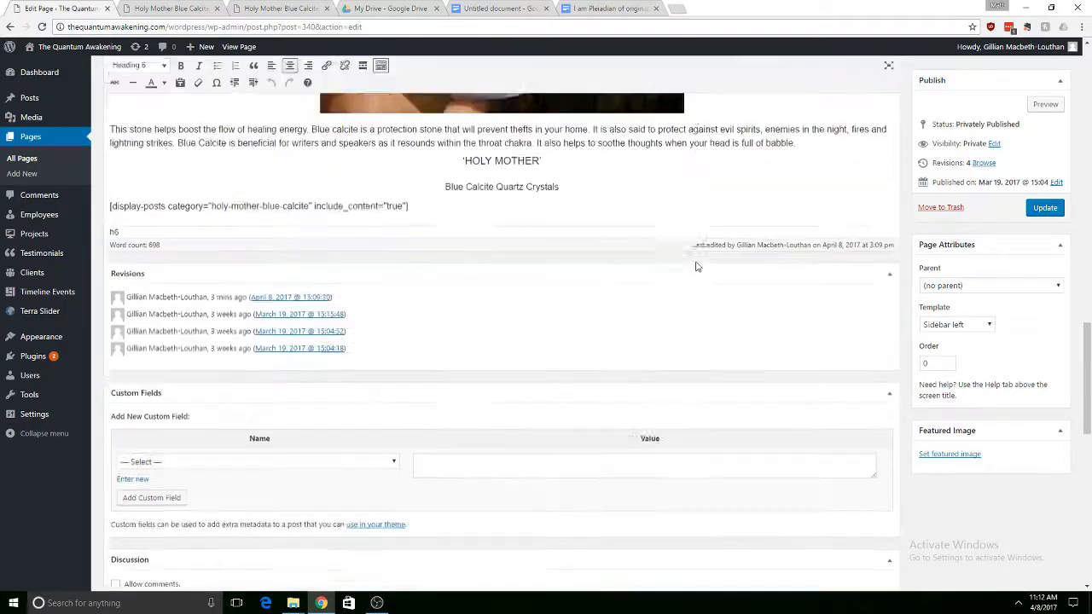
scroll(697, 267, up, 20)
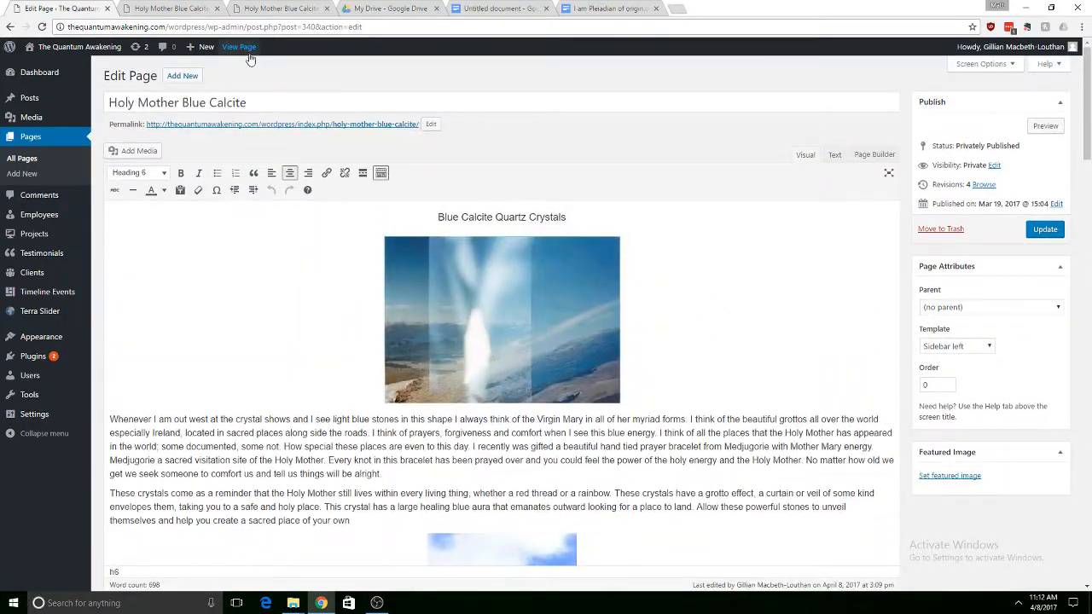
View the Holy Mother Blue Calcite page on the site, check it from title to end, and return to the pages list.
click(244, 48)
scroll(532, 341, down, 4)
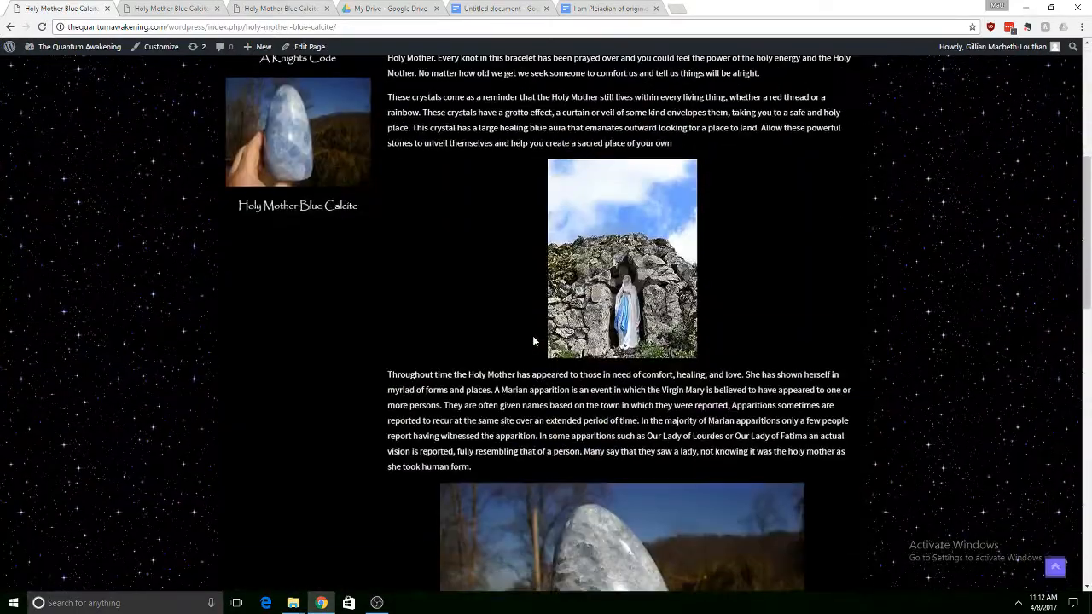
scroll(533, 341, down, 10)
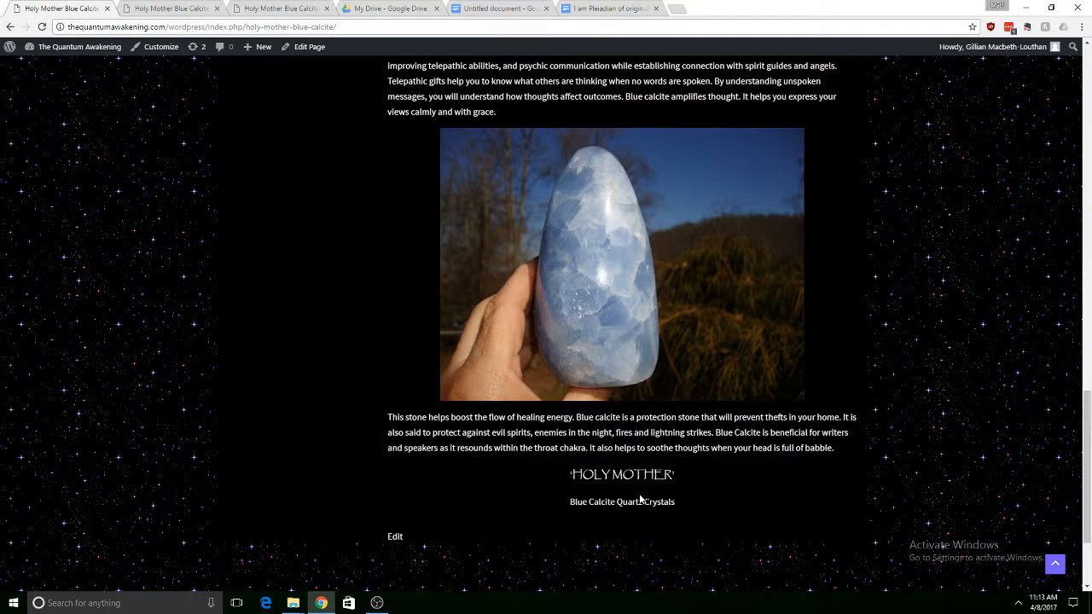
scroll(640, 499, up, 15)
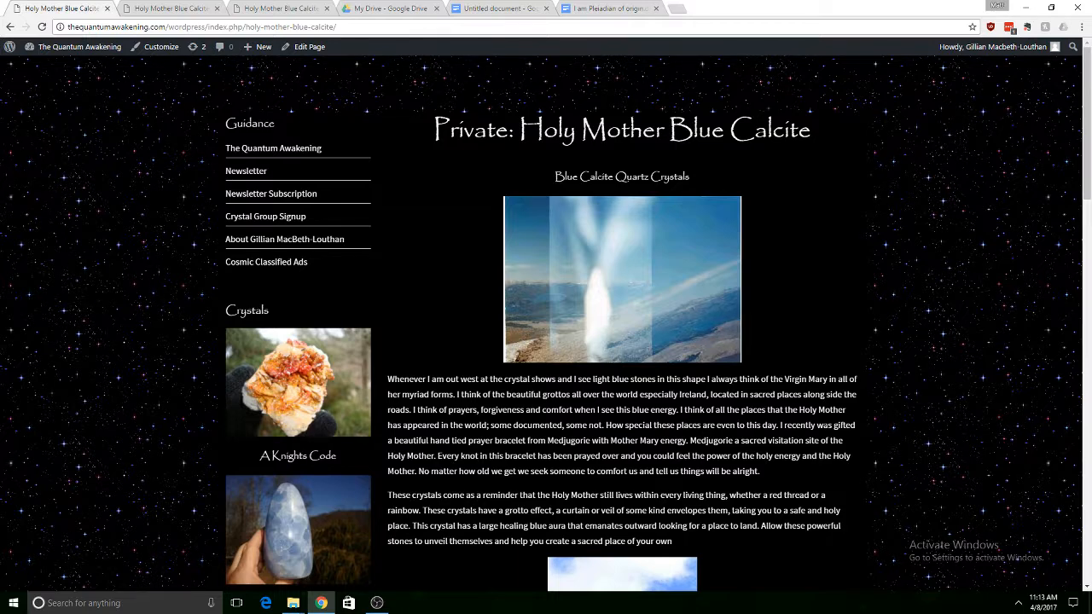
drag(811, 129, 522, 129)
scroll(646, 293, down, 3)
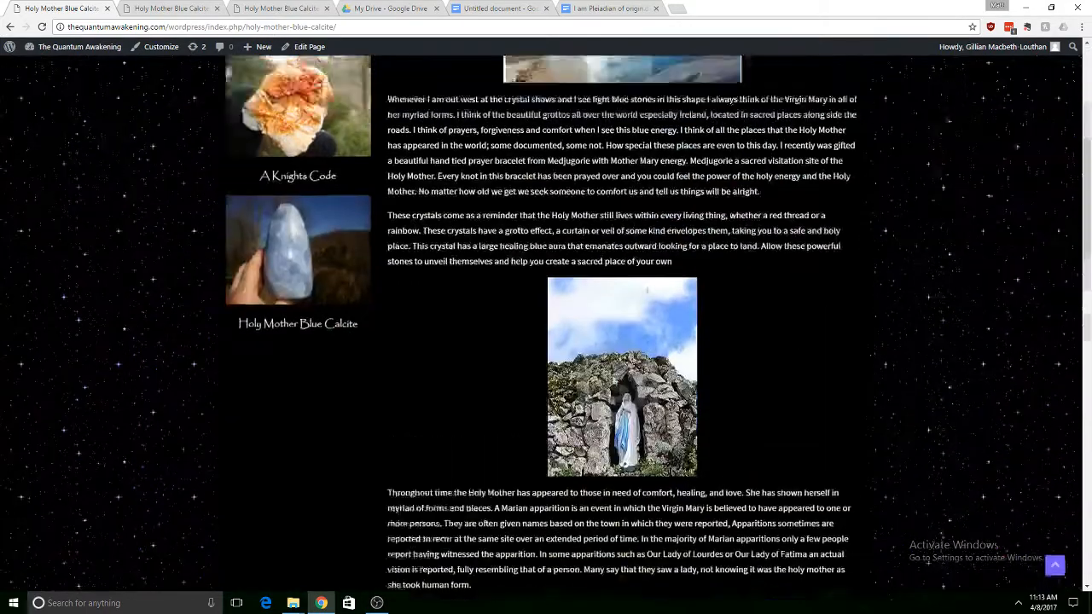
scroll(589, 341, up, 3)
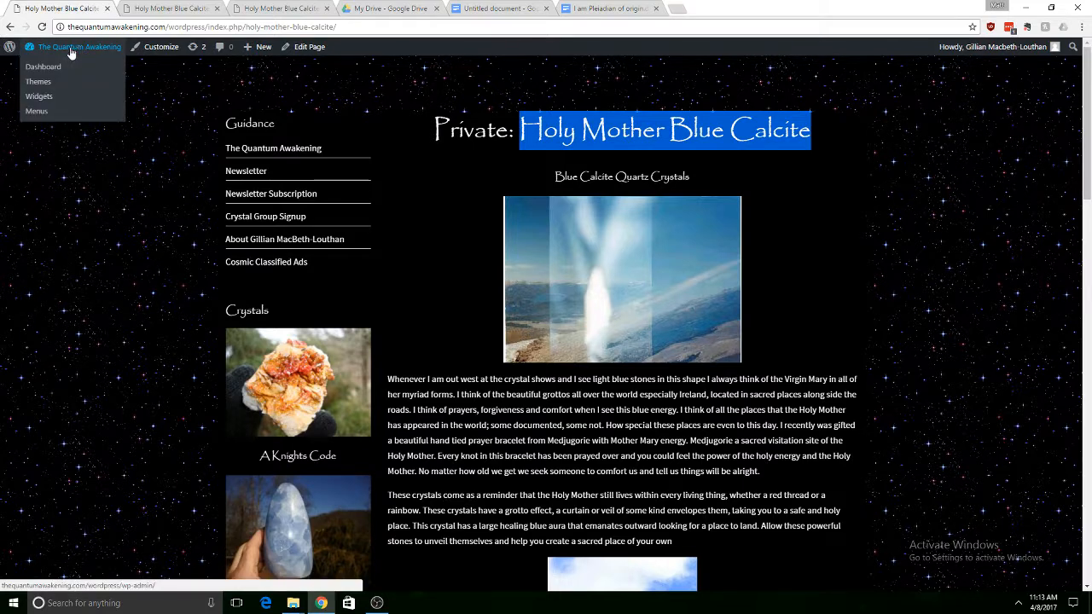
click(9, 28)
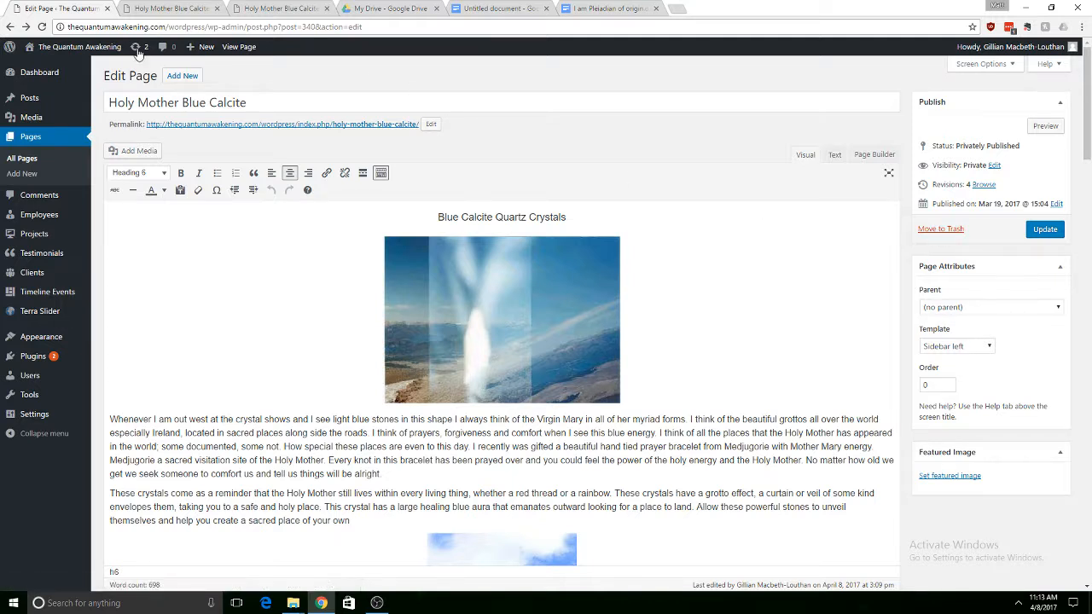
click(31, 137)
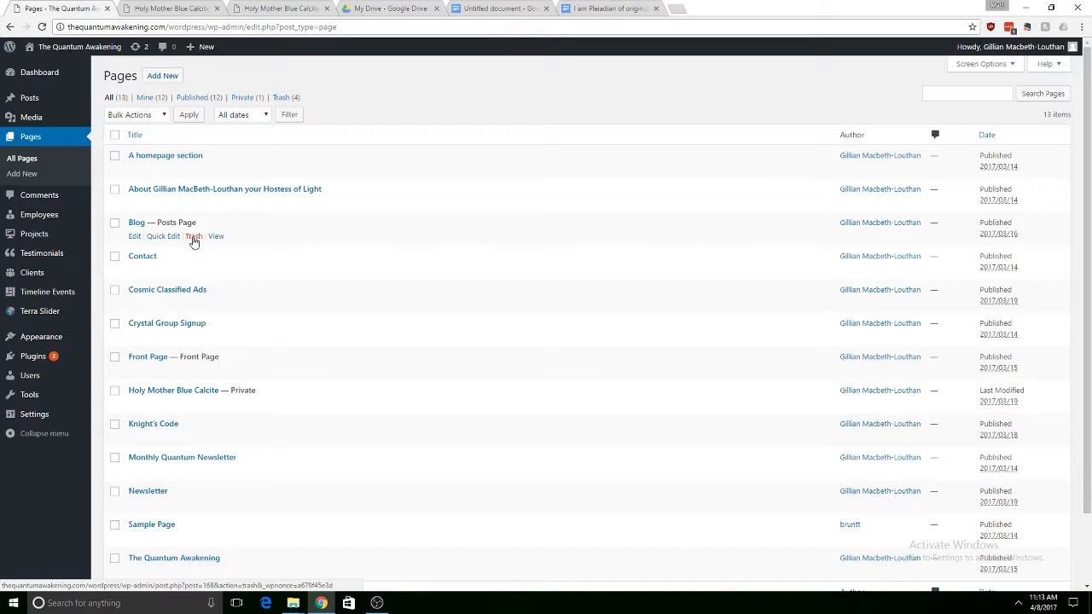
In the open site tab, follow the Holy Mother Blue Calcite link and check the Crystals section on The Quantum Awakening page.
click(189, 8)
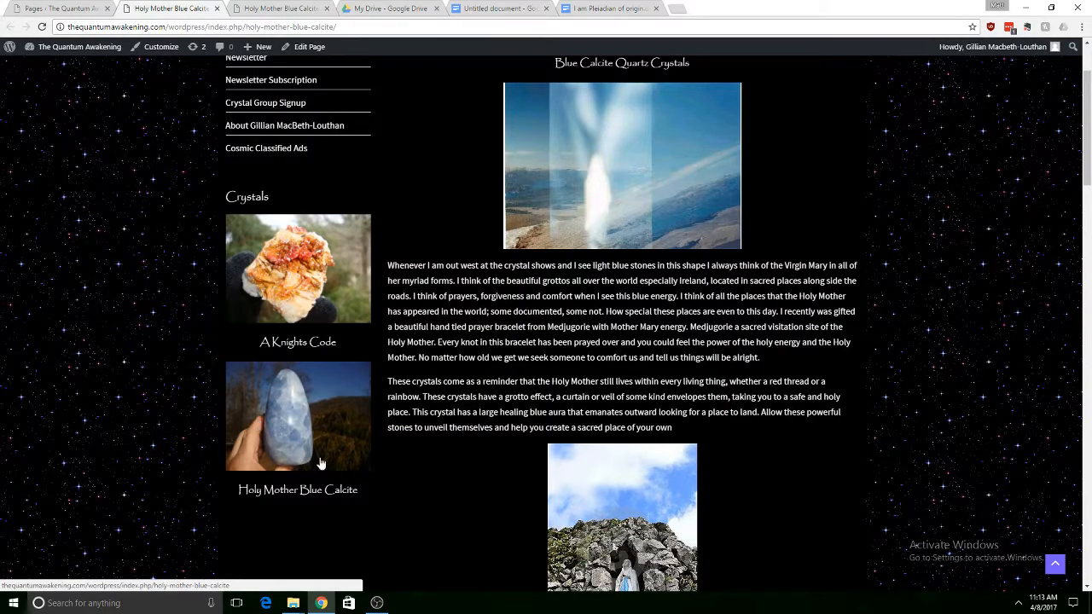
click(329, 493)
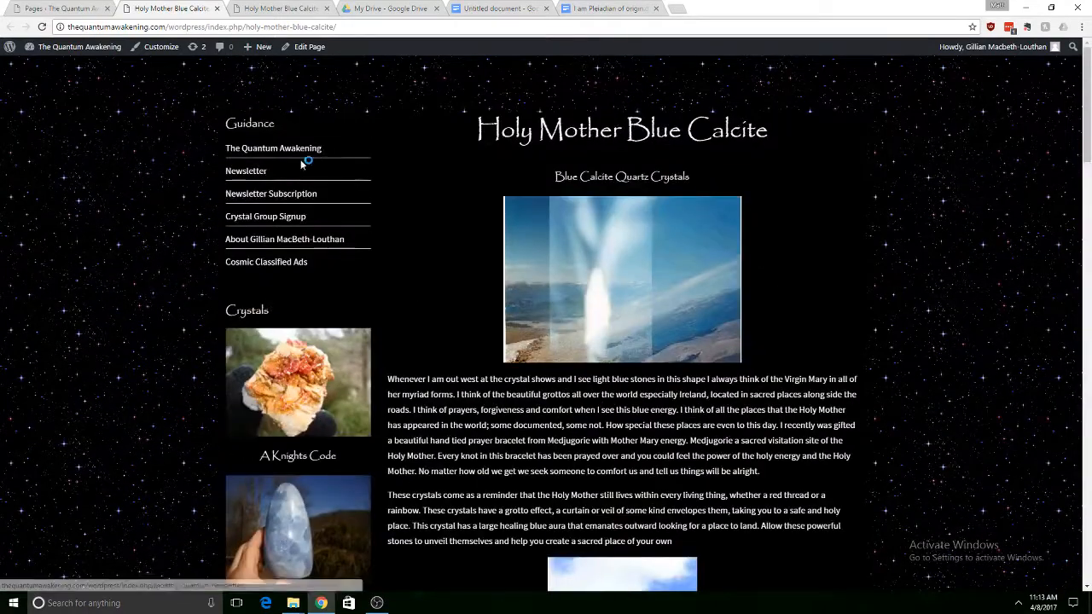
click(311, 150)
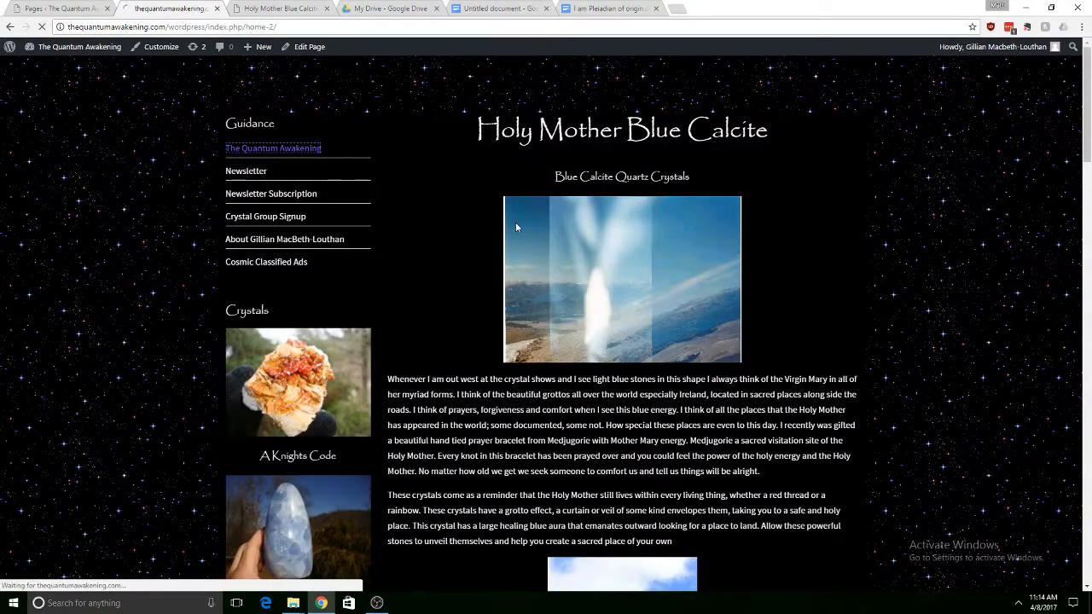
scroll(516, 222, down, 5)
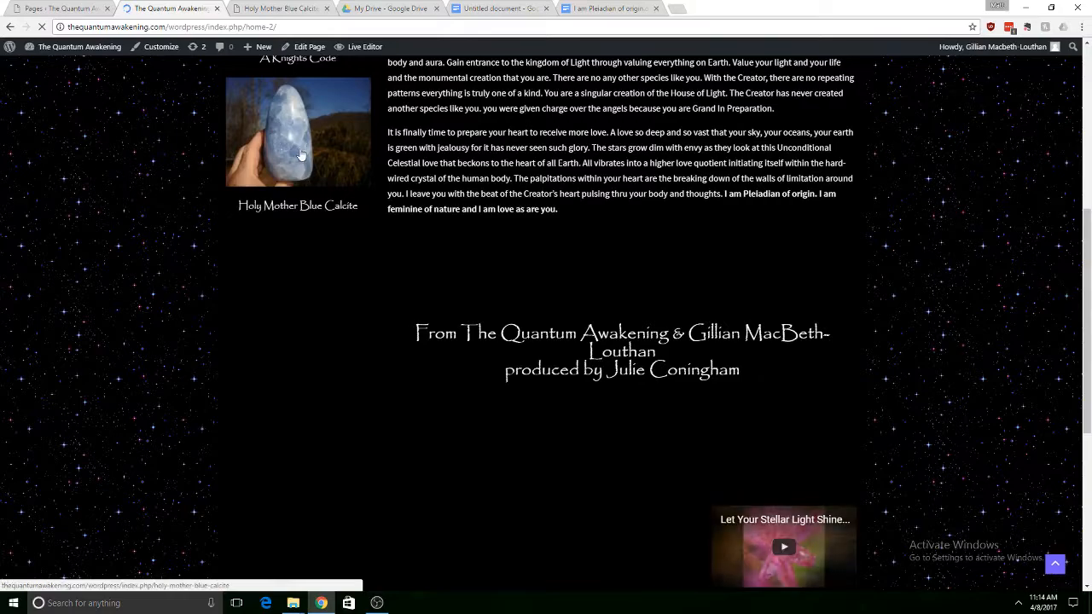
scroll(546, 307, up, 10)
Return to the site administration and open the Widgets management page.
click(38, 10)
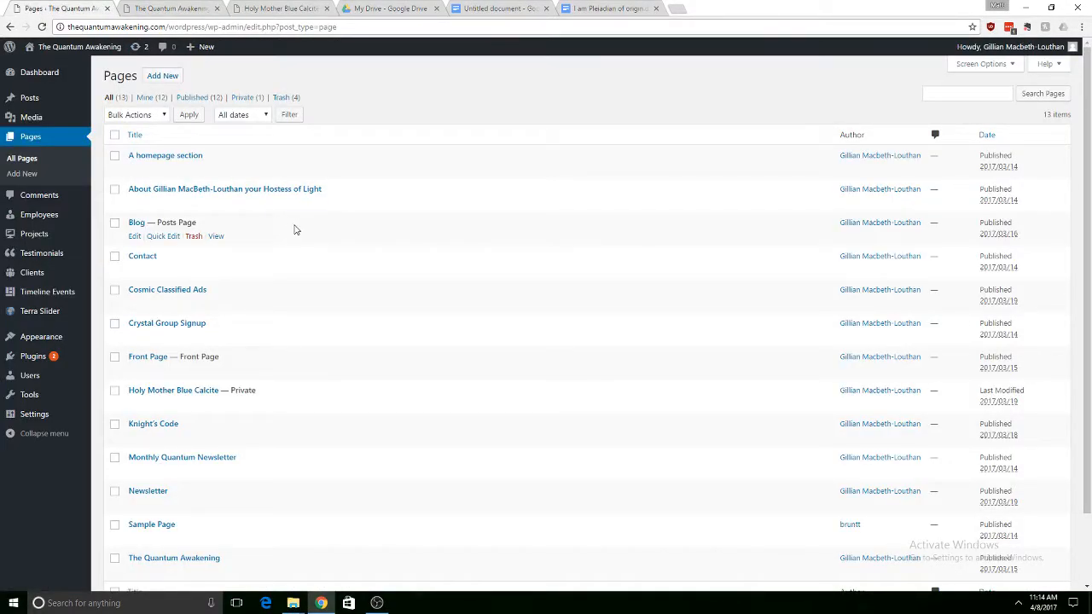
mouse_move(52, 344)
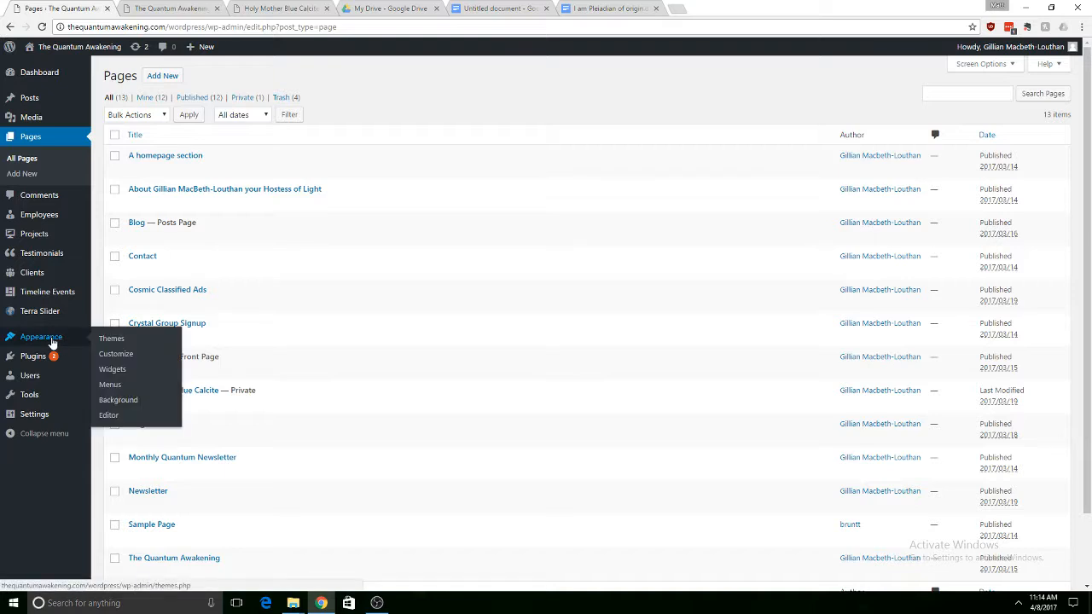
click(110, 370)
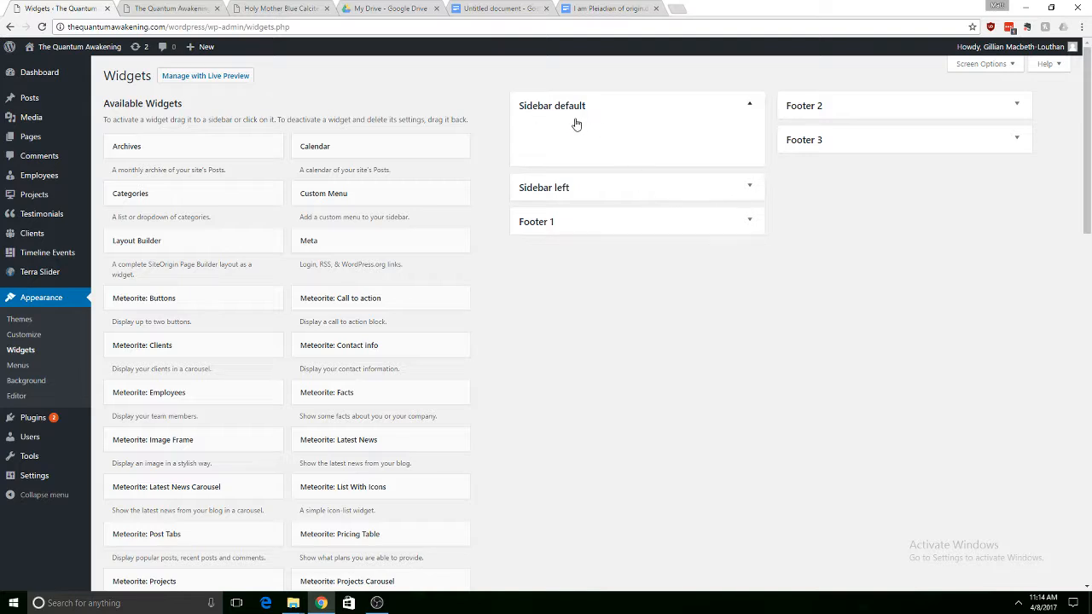
Expand the Sidebar left area and look through the list of available widgets, including the SiteOrigin ones.
click(754, 187)
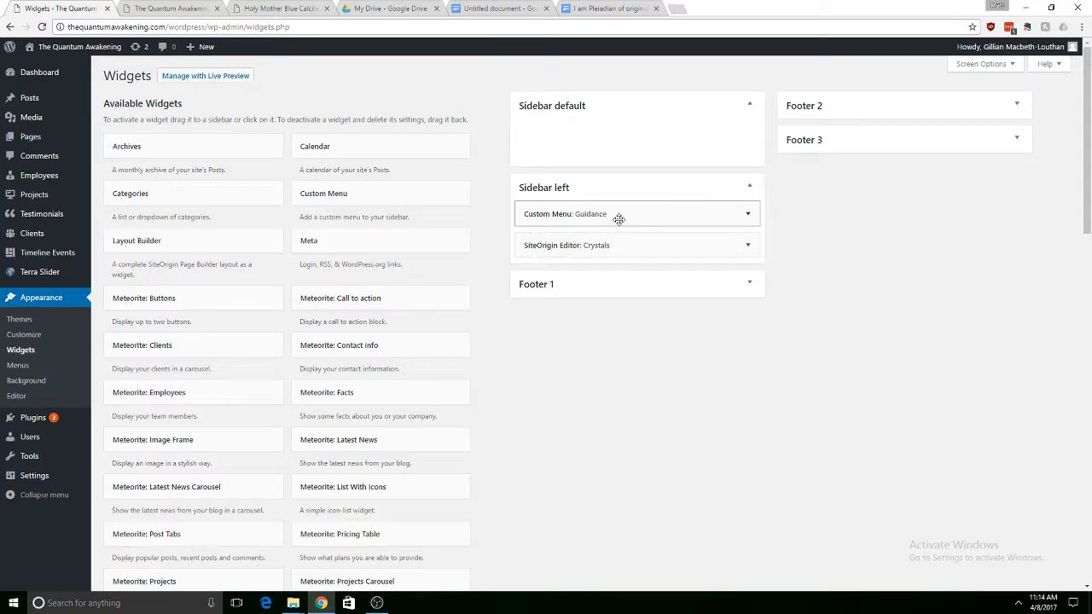
scroll(390, 226, down, 1)
scroll(389, 227, down, 3)
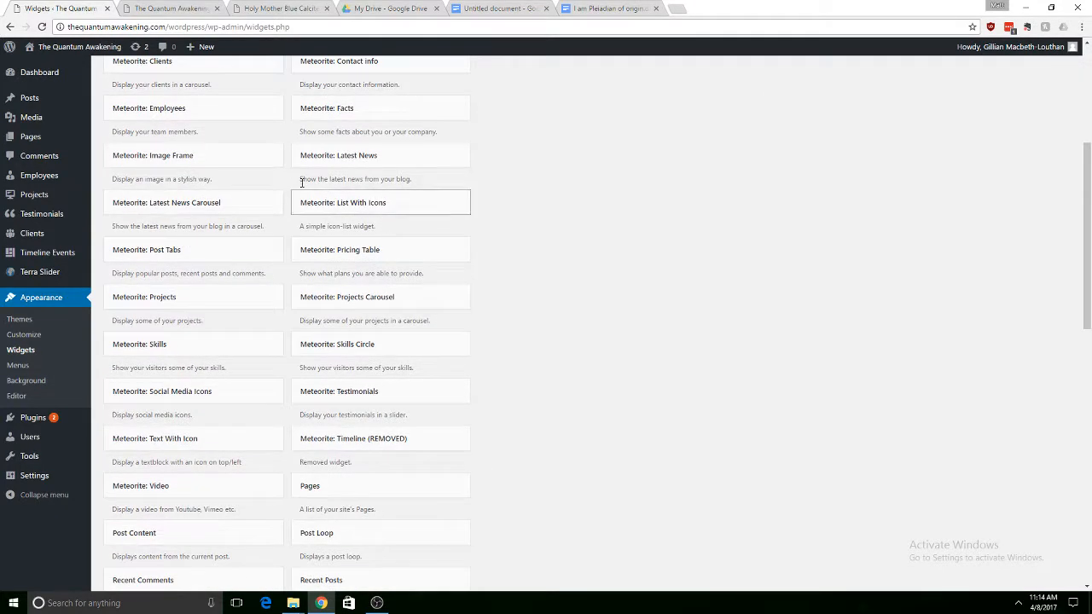
scroll(196, 403, down, 6)
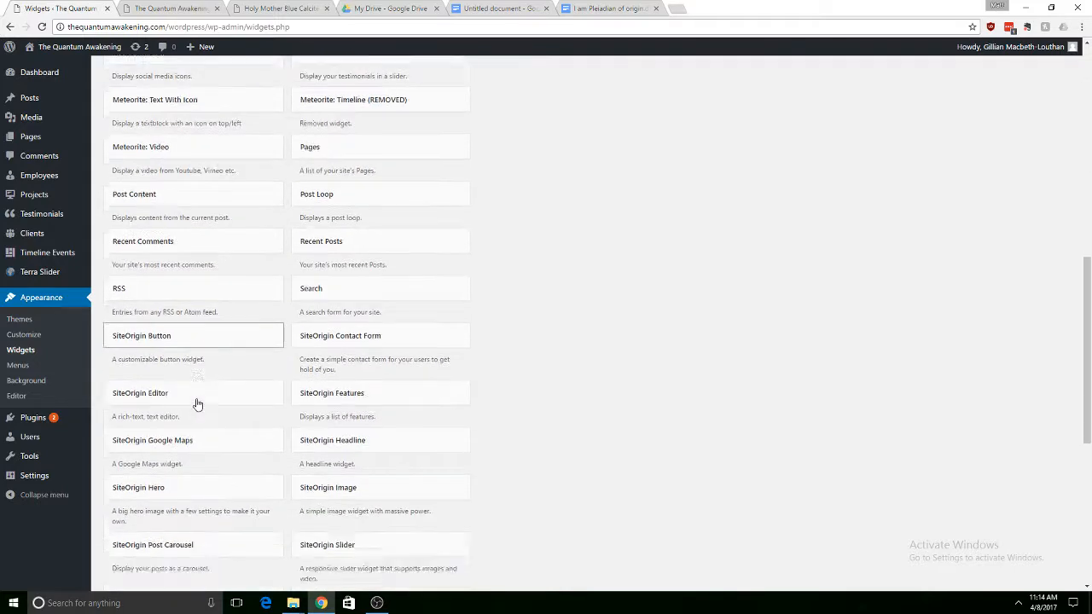
scroll(196, 399, down, 1)
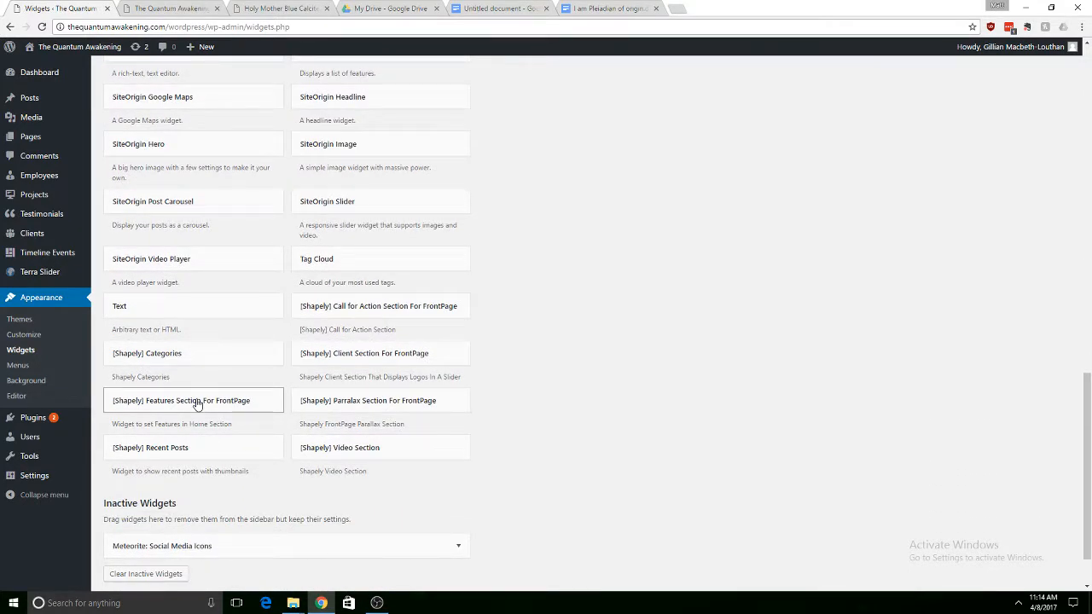
scroll(358, 385, up, 9)
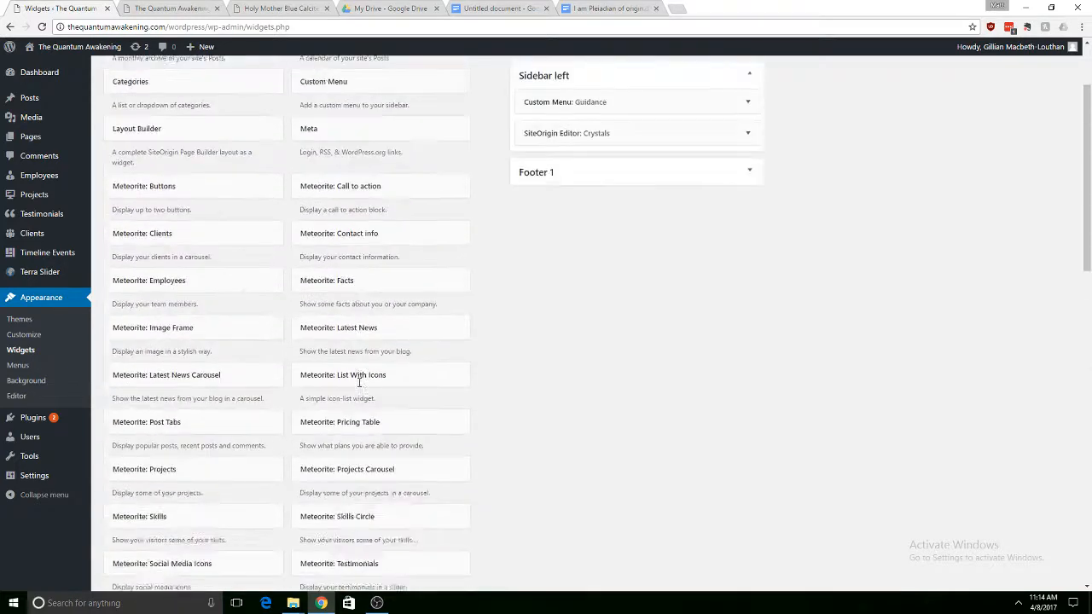
scroll(358, 384, up, 1)
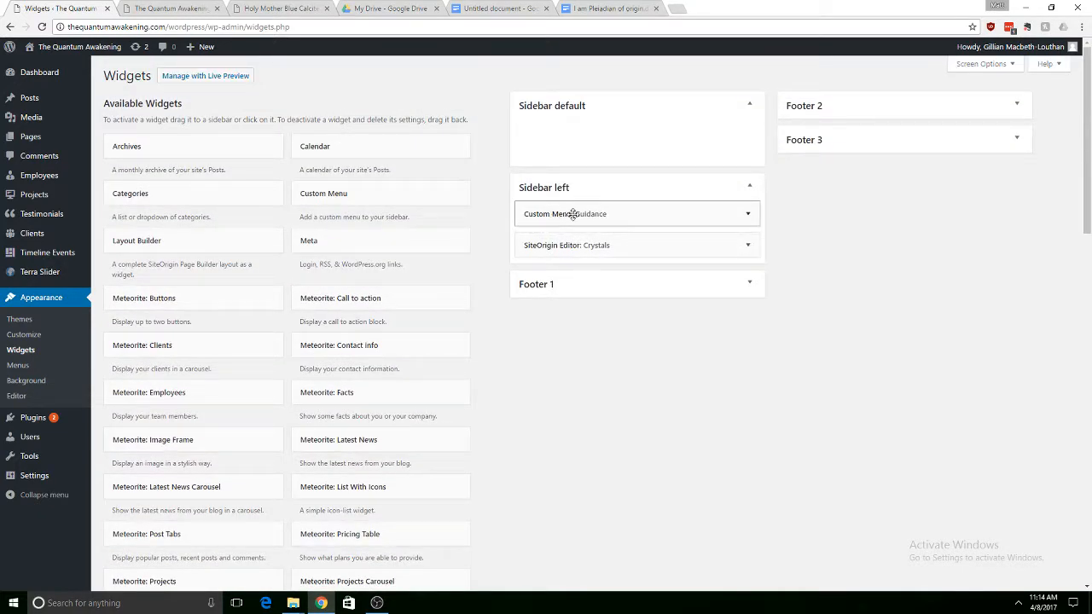
Open the Guidance and Crystals widgets in Sidebar left and look through the crystal images and links in the Crystals editor.
click(749, 216)
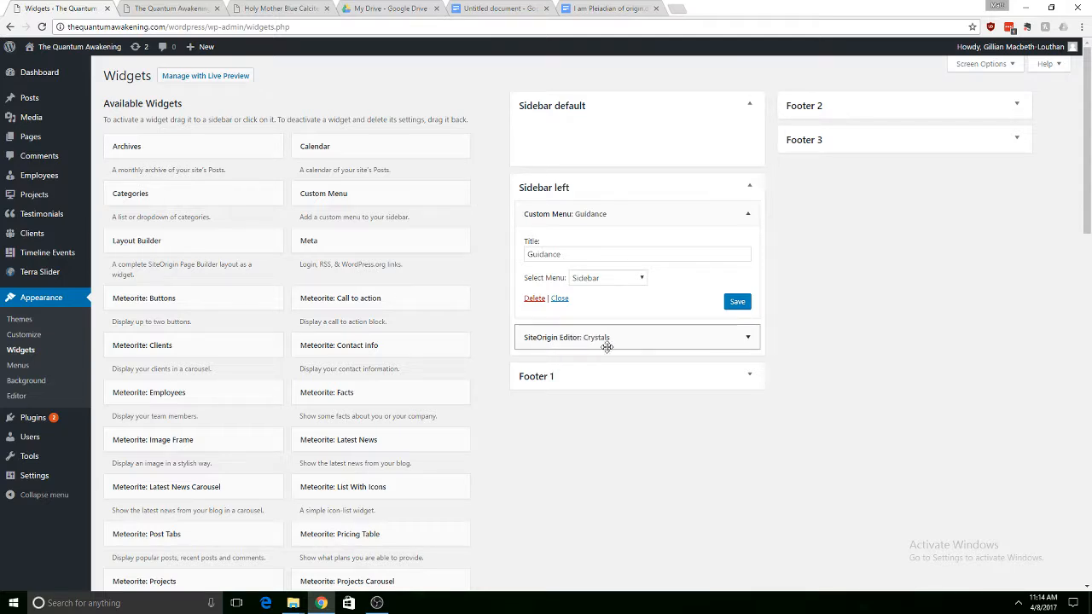
click(748, 339)
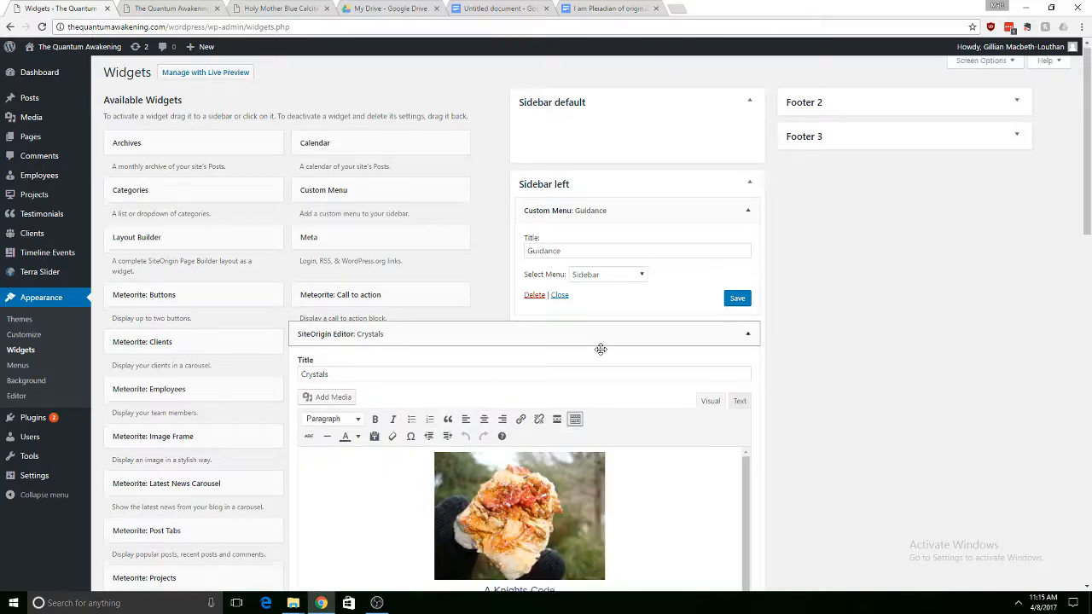
scroll(600, 349, down, 1)
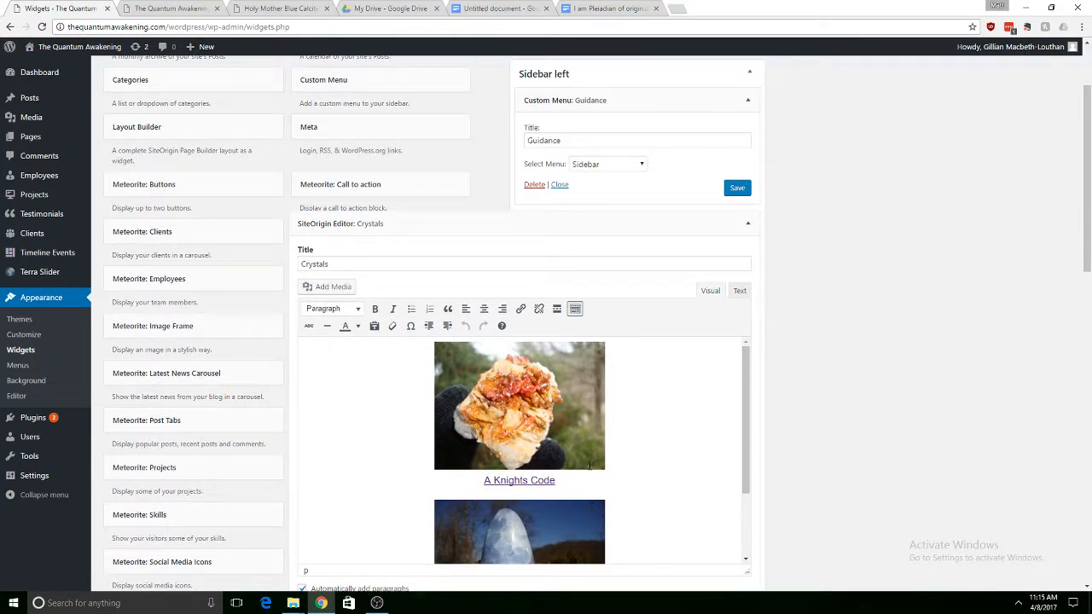
scroll(651, 428, down, 1)
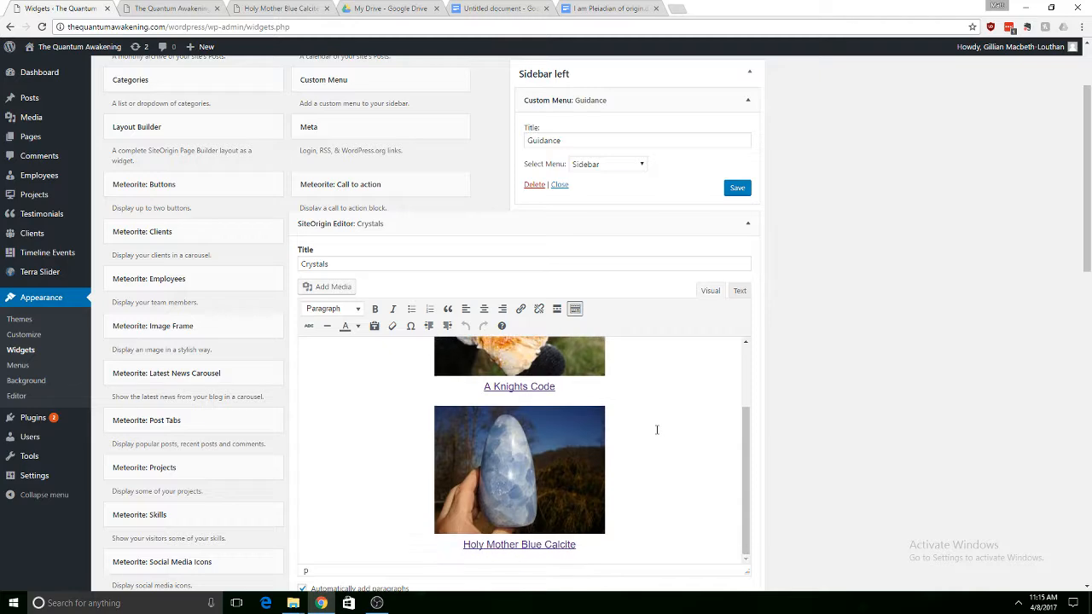
scroll(530, 473, up, 3)
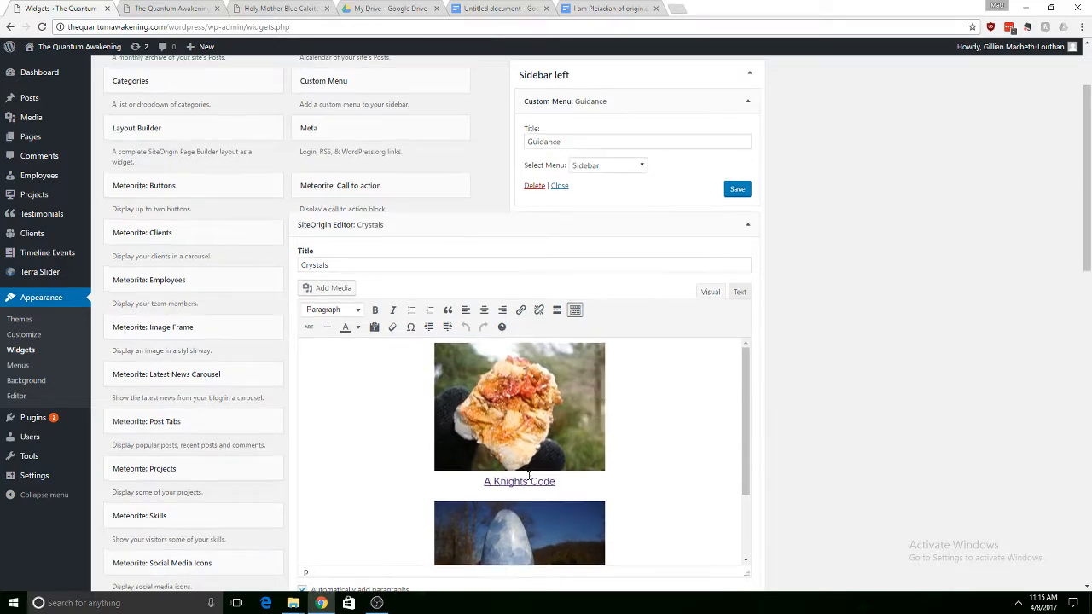
scroll(521, 565, down, 5)
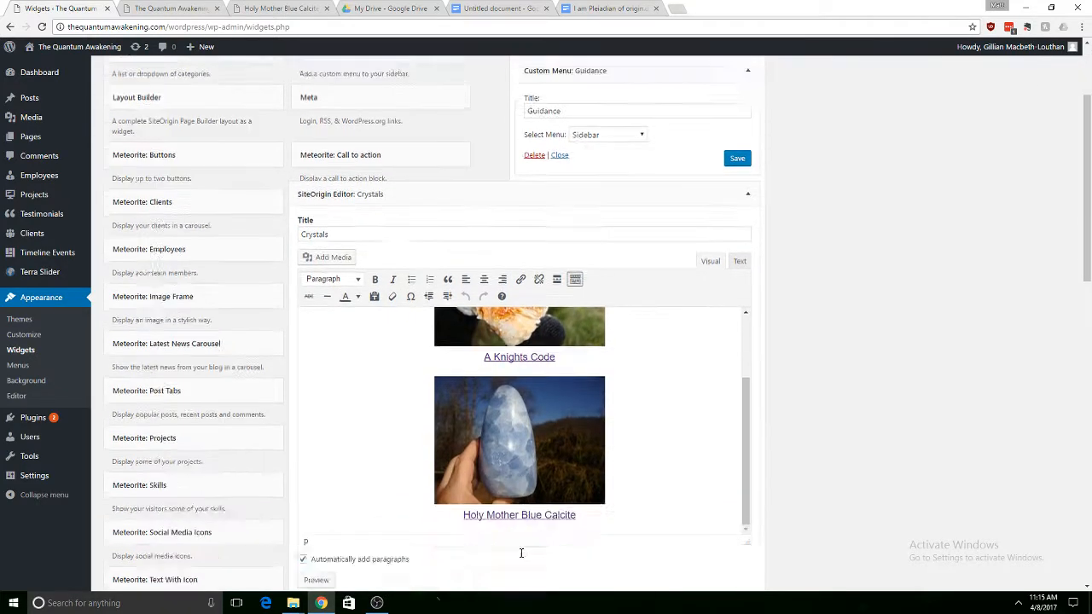
Delete the Holy Mother Blue Calcite image and its caption link from the Crystals widget and save the widget.
click(591, 380)
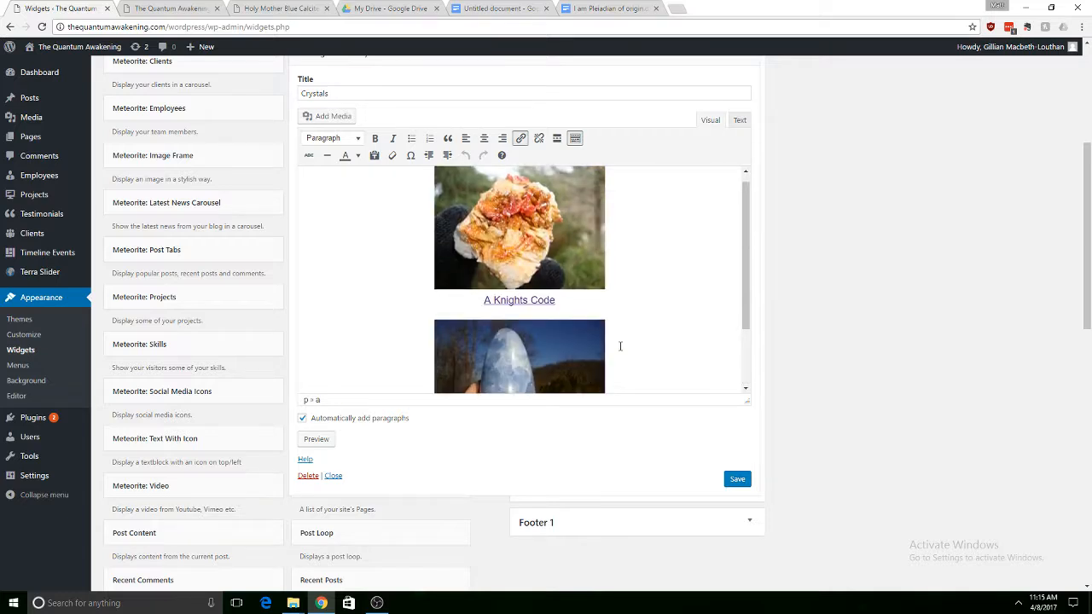
scroll(620, 345, down, 1)
drag(571, 374, 480, 316)
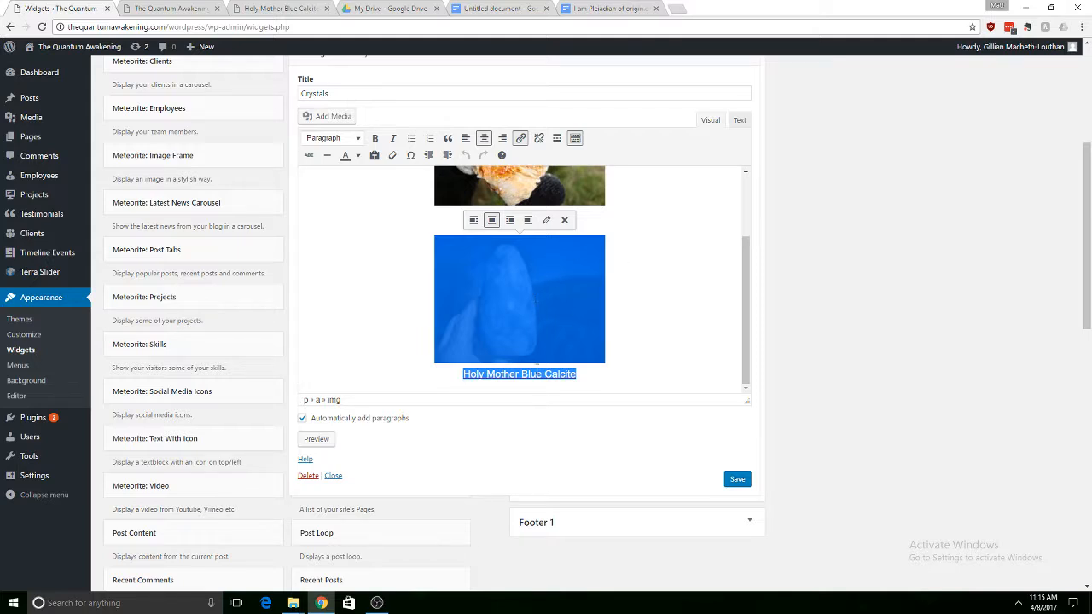
scroll(629, 300, up, 1)
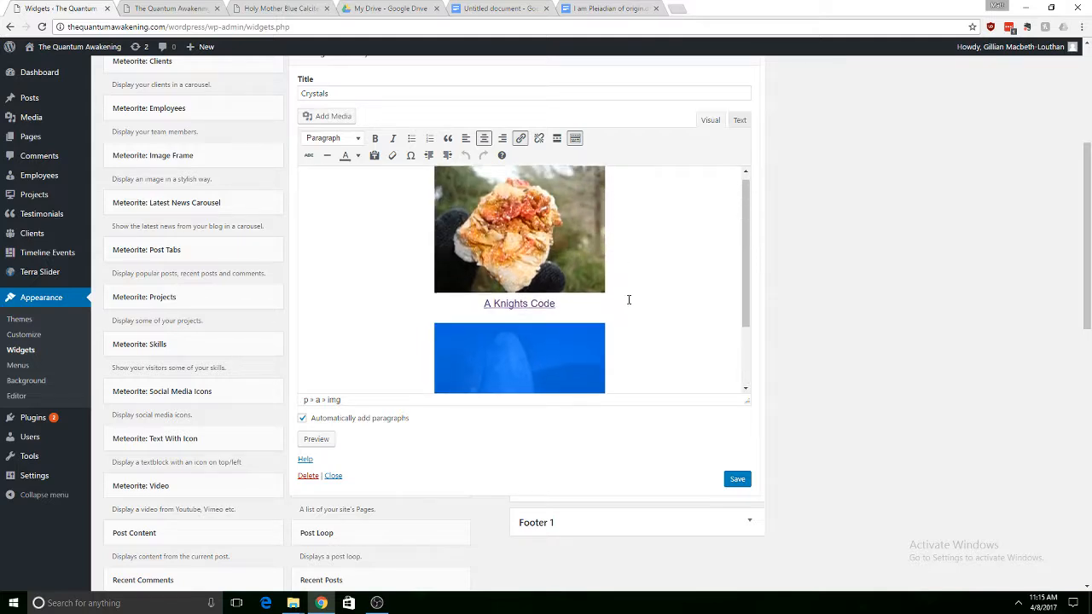
scroll(628, 300, down, 1)
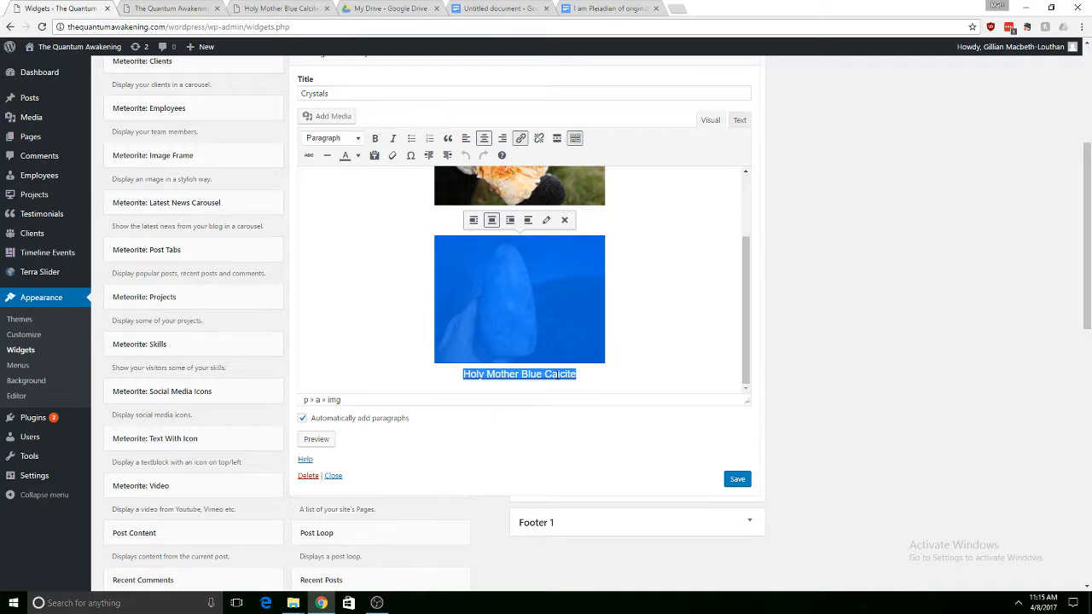
key(BackSpace)
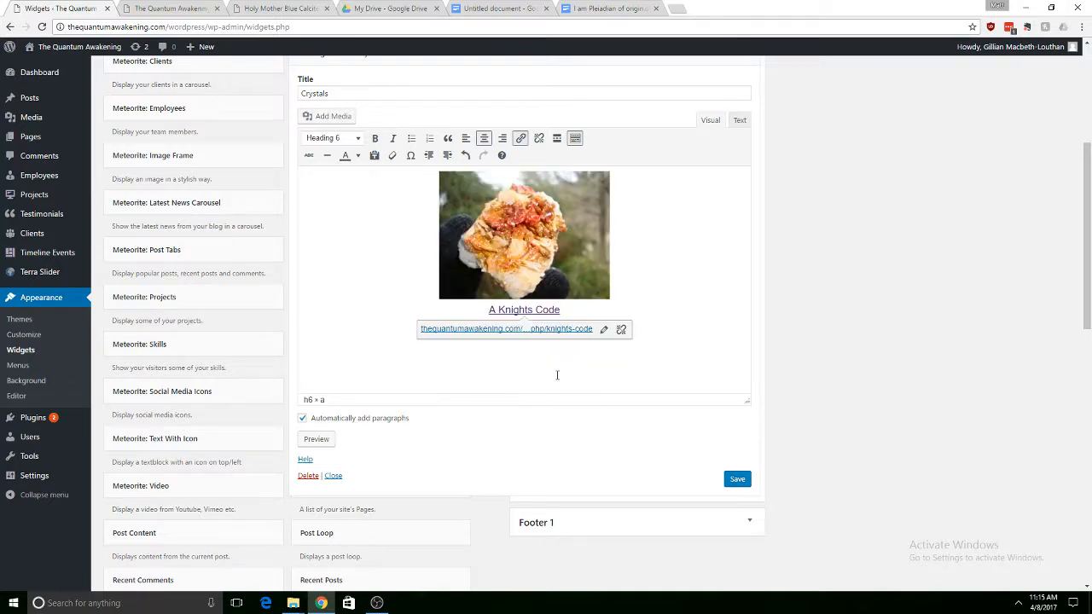
click(739, 481)
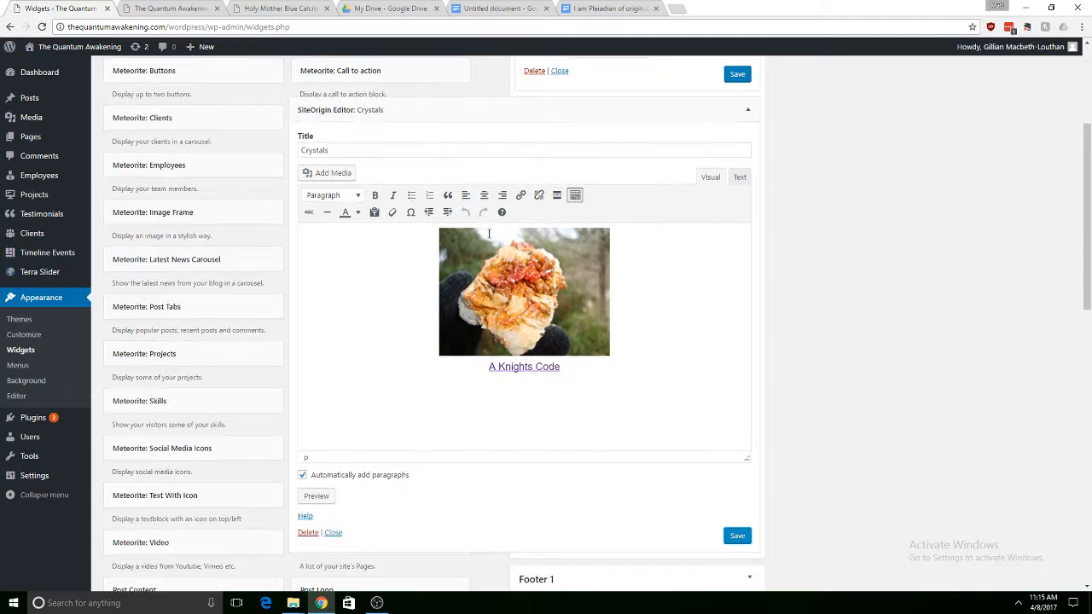
Reload The Quantum Awakening page in the open site tab and check its Crystals section.
click(197, 8)
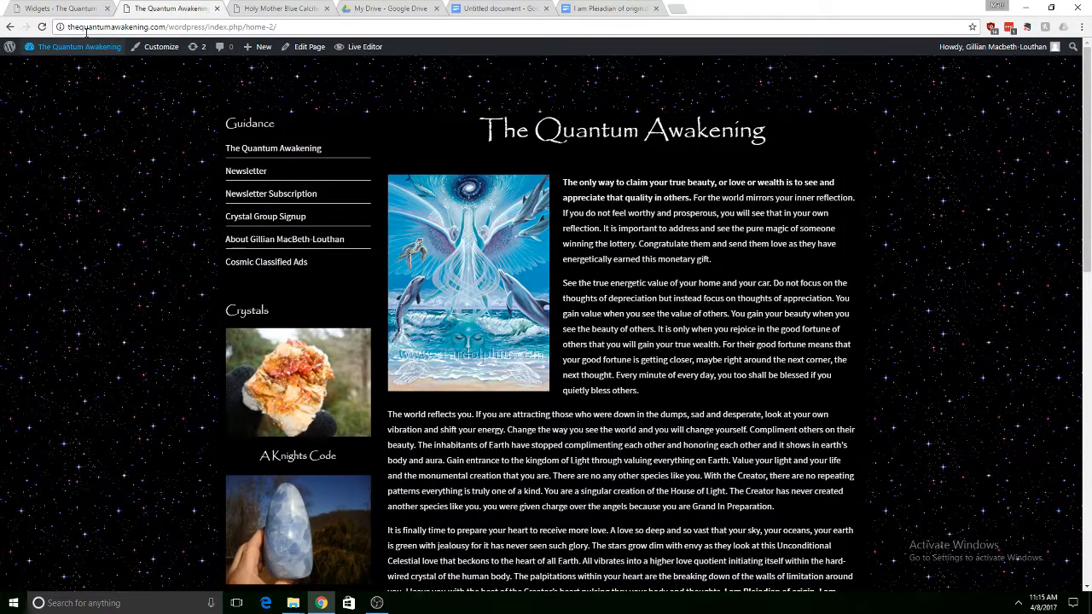
click(42, 26)
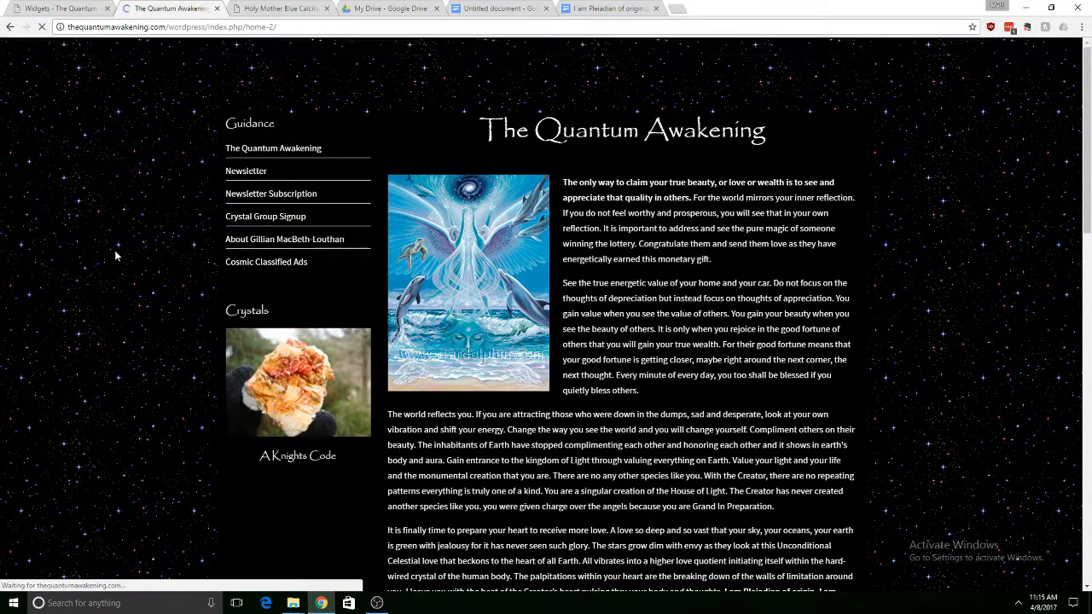
scroll(186, 314, down, 3)
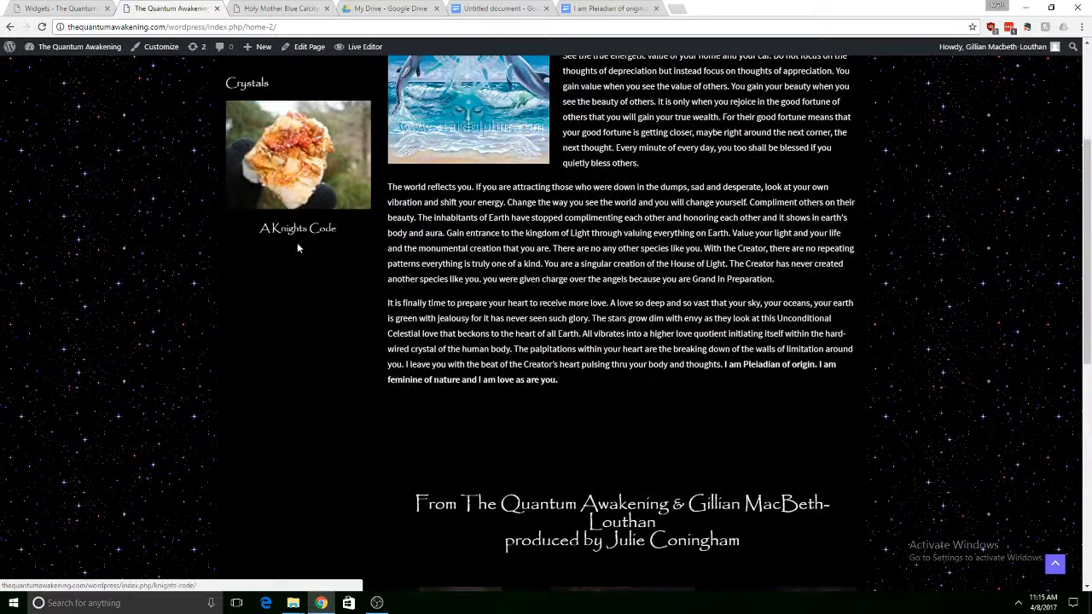
scroll(298, 136, up, 3)
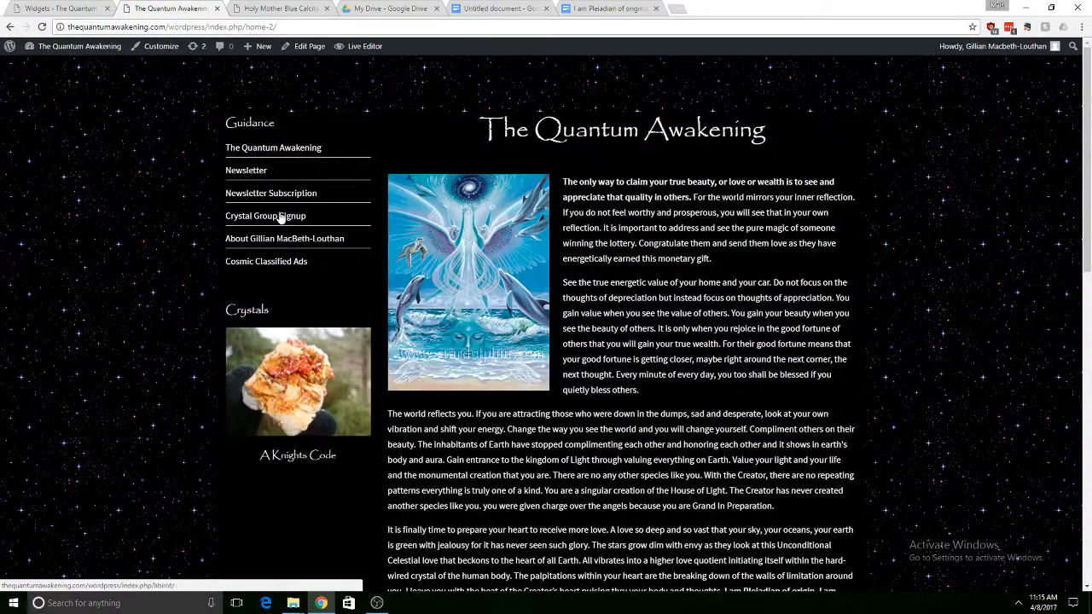
Return to the Crystals widget and centre-align the empty line below the A Knights Code link.
click(38, 7)
click(548, 399)
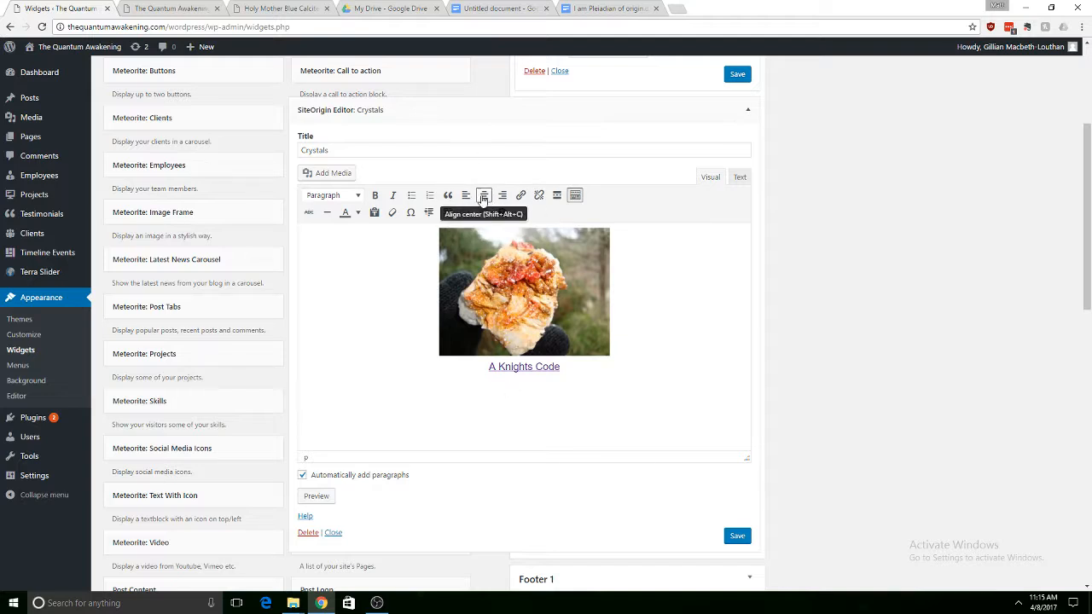
click(485, 198)
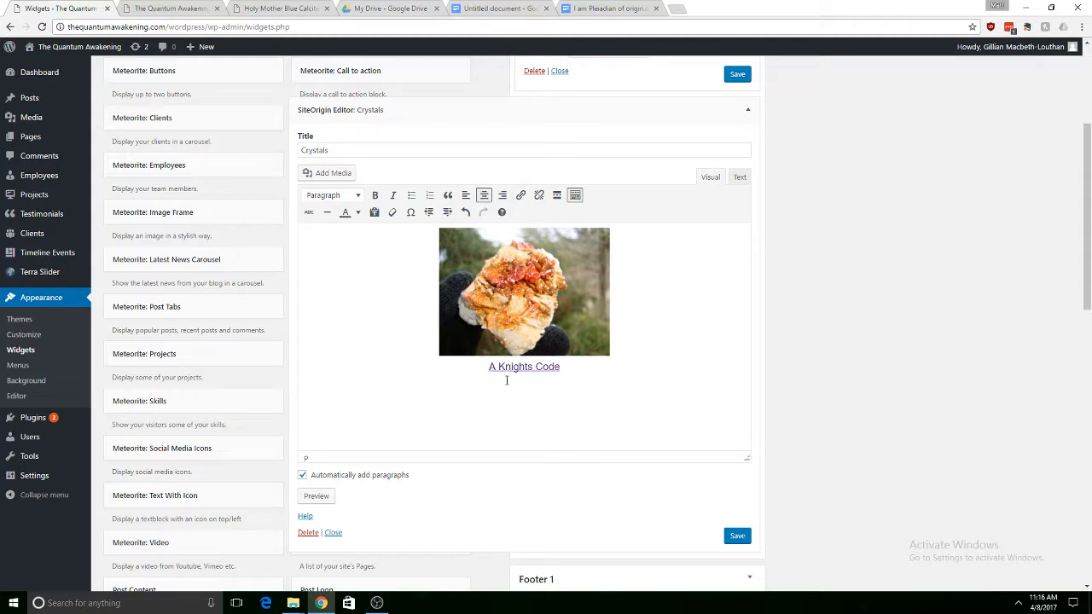
Examine the A Knights Code link's URL and its link options with existing site content, and leave without changing them.
click(536, 368)
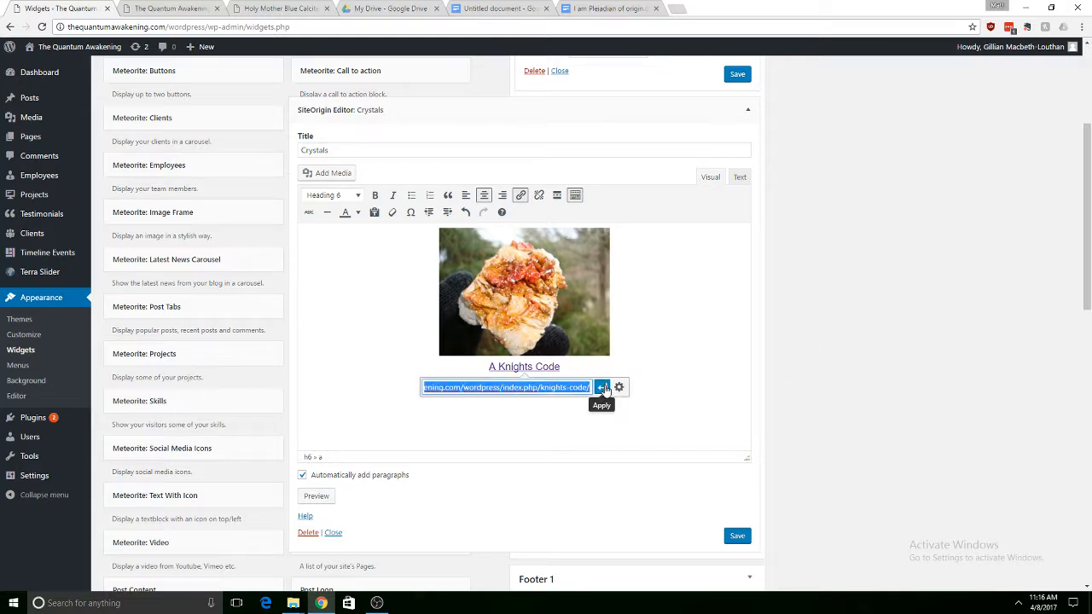
click(454, 391)
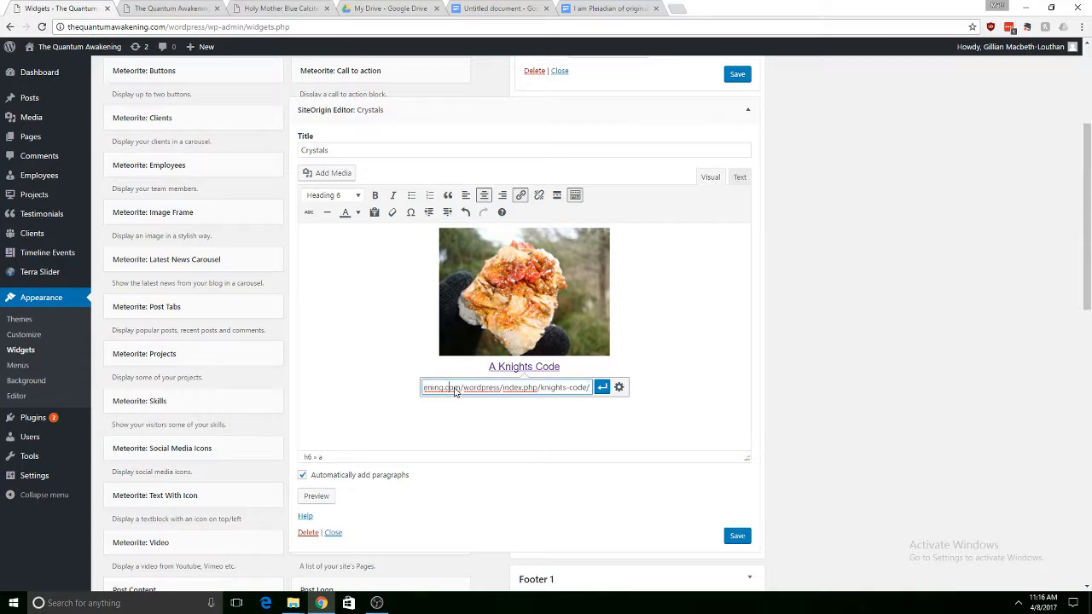
click(619, 388)
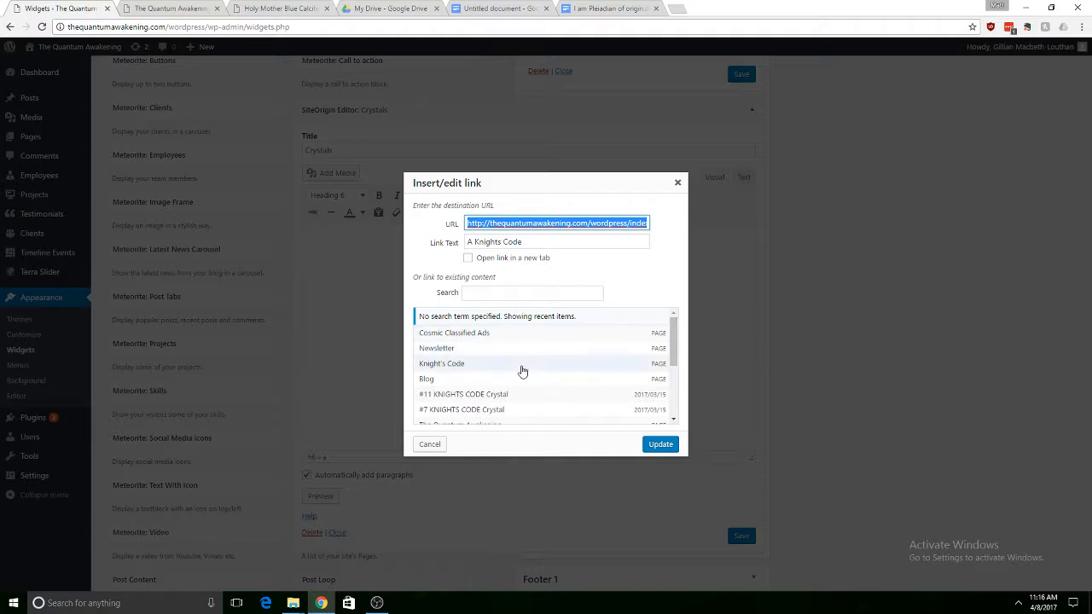
click(429, 444)
click(714, 399)
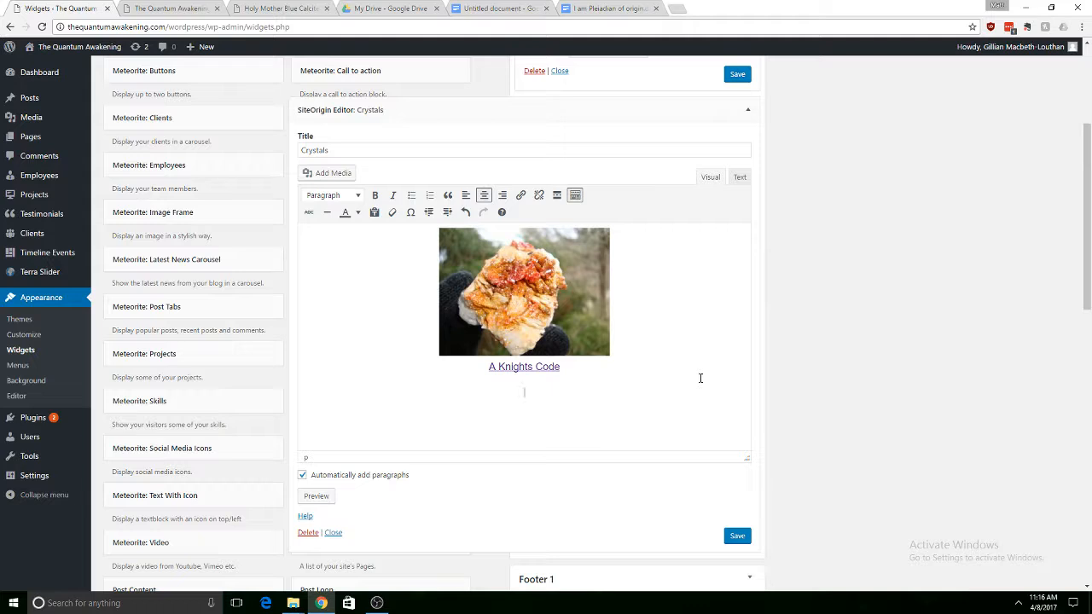
Review the private Holy Mother Blue Calcite entry in the pages list and the two KNIGHTS CODE Crystal posts in the posts list.
click(17, 141)
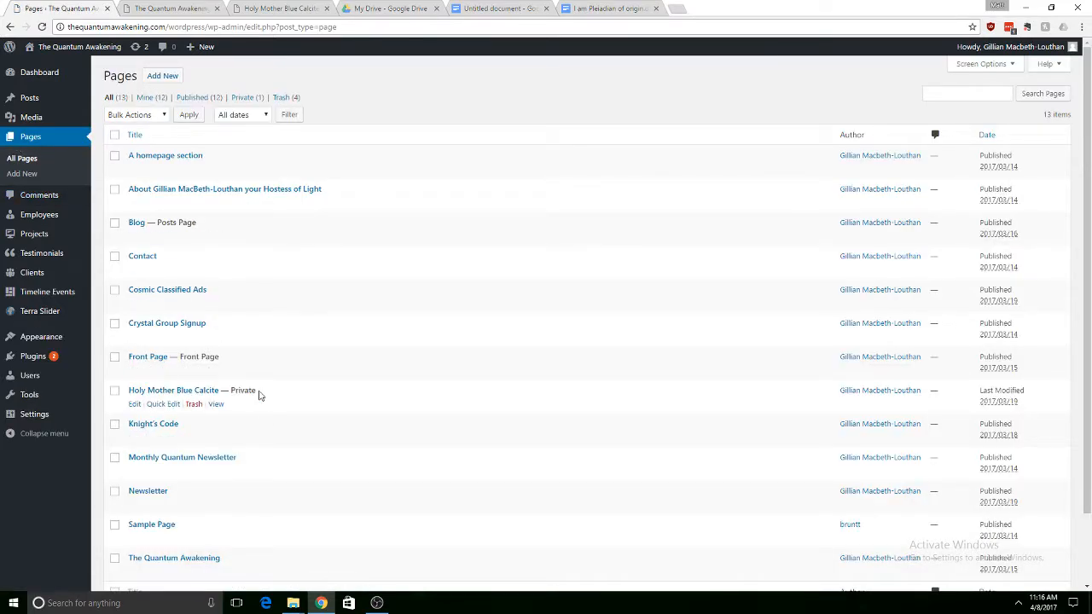
drag(257, 391, 128, 390)
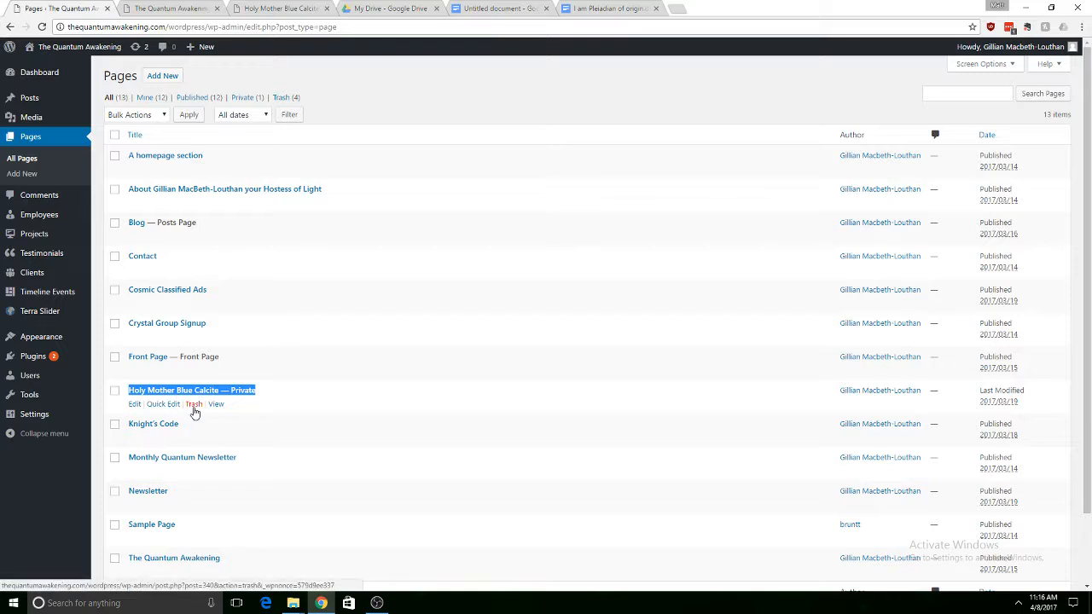
click(48, 97)
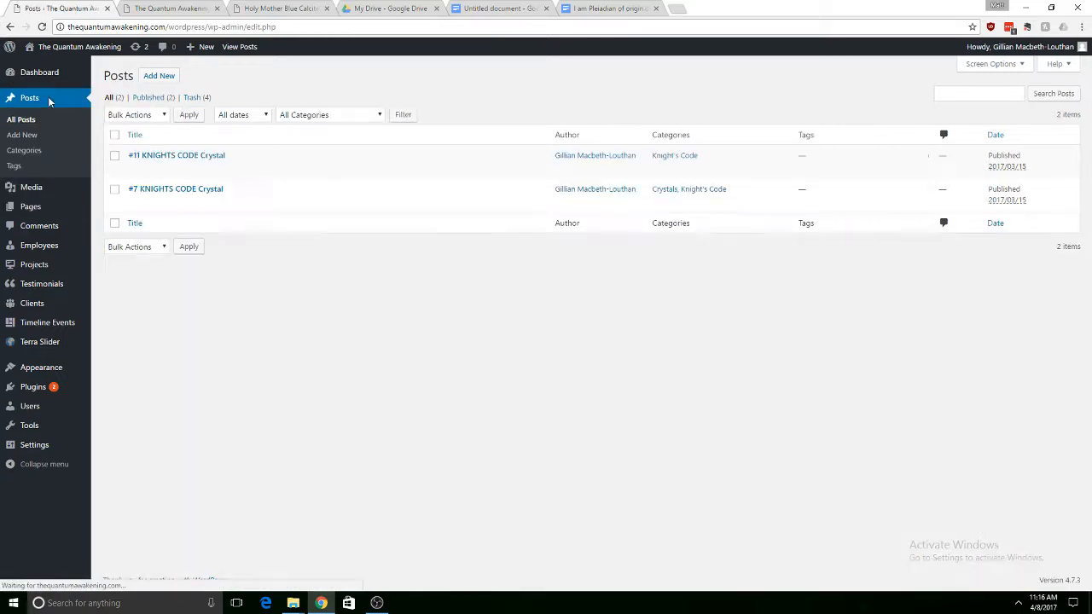
click(115, 156)
click(115, 190)
click(115, 155)
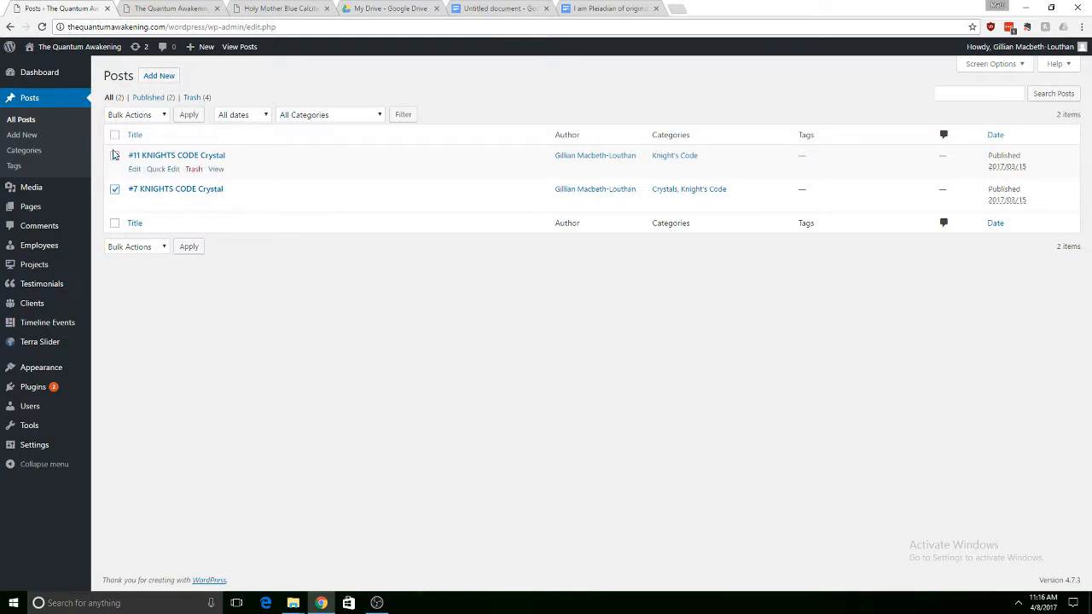
click(115, 190)
Open the Crystals editor widget in Sidebar left, select its image and A Knights Code link, and save the widget without editing them.
mouse_move(53, 369)
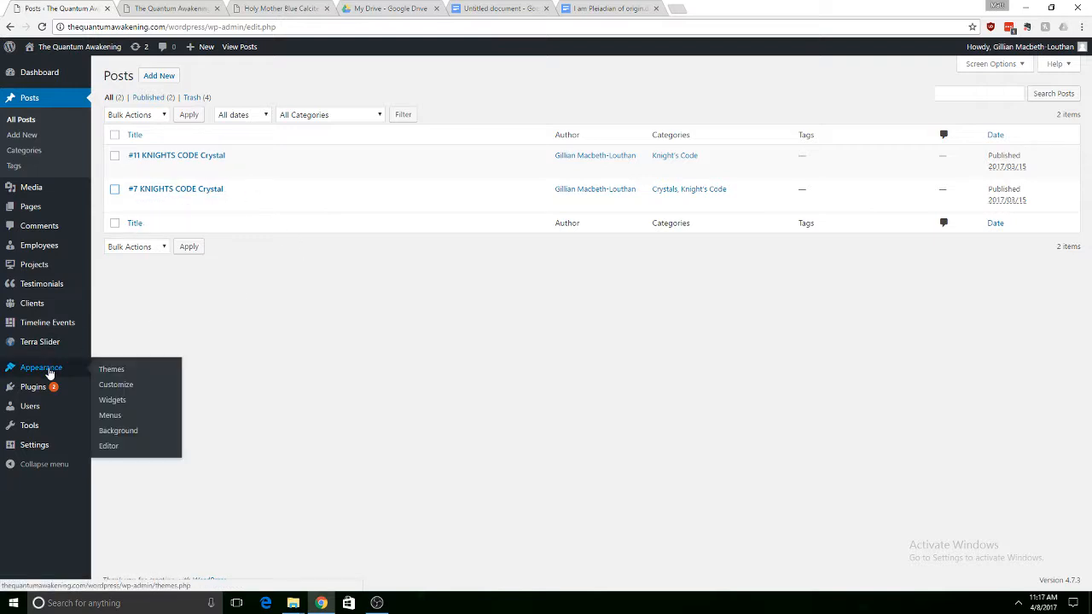
click(111, 405)
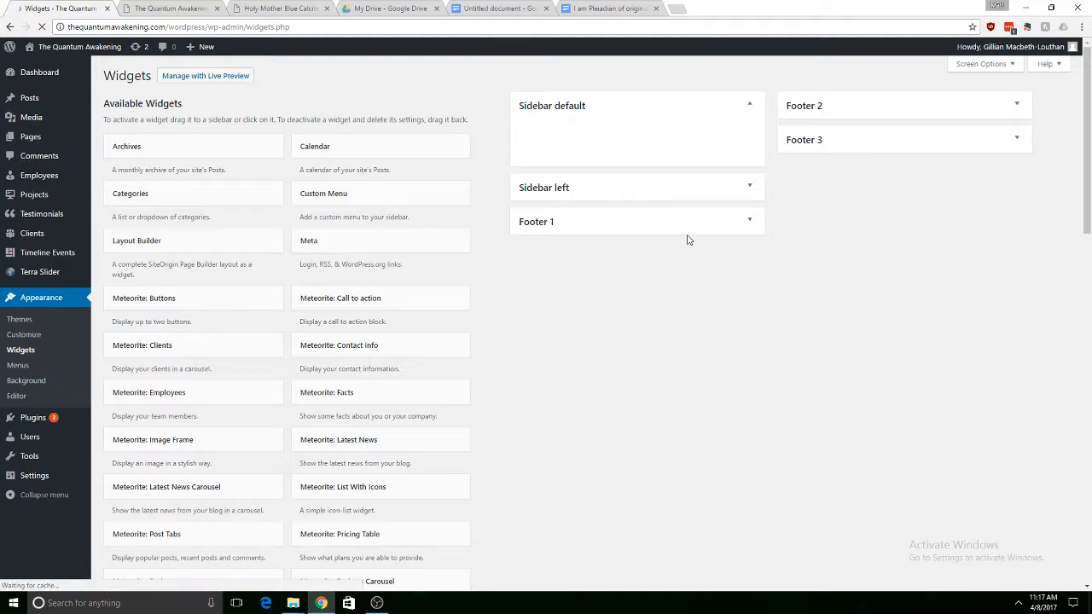
click(713, 192)
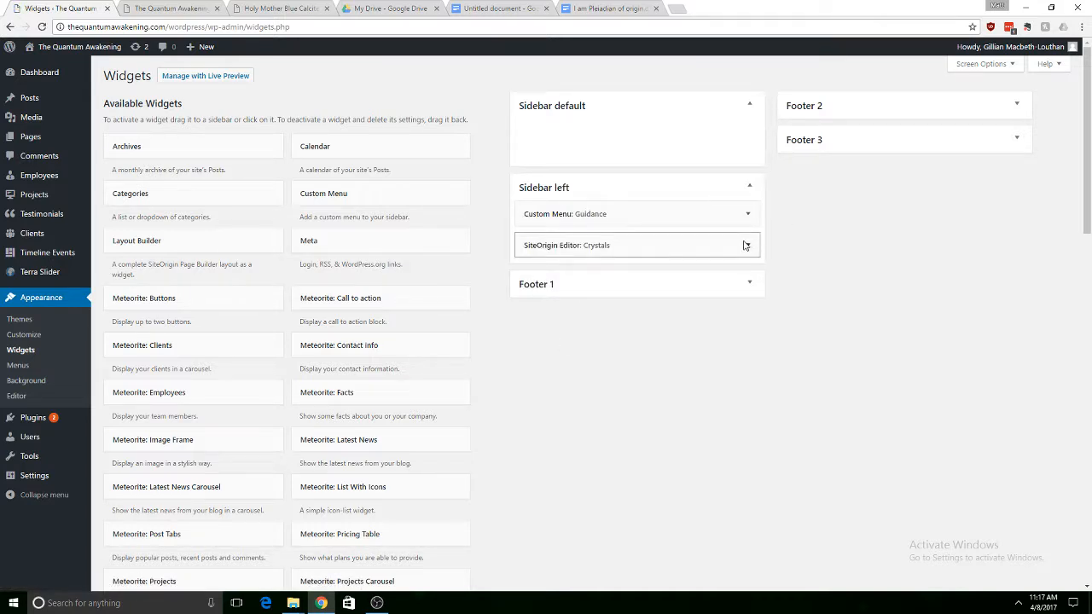
click(745, 246)
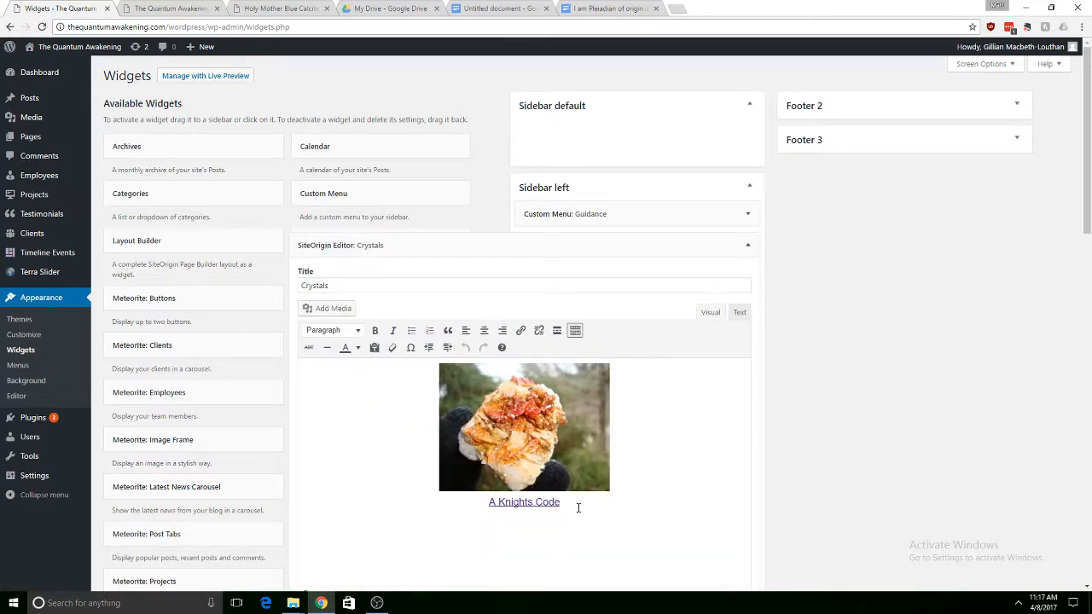
drag(579, 508, 424, 370)
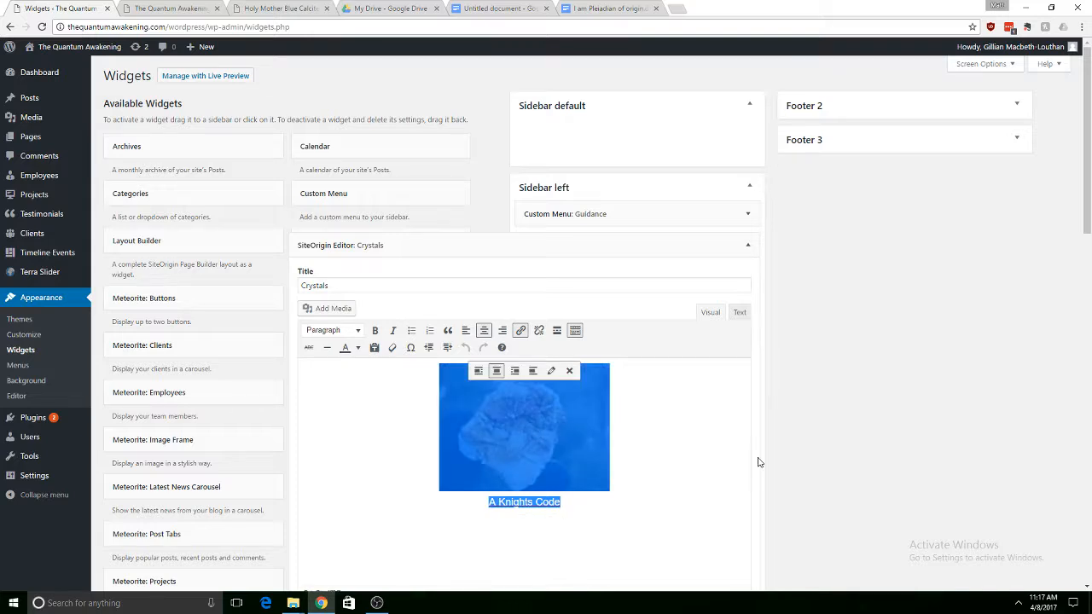
click(952, 323)
scroll(951, 319, down, 4)
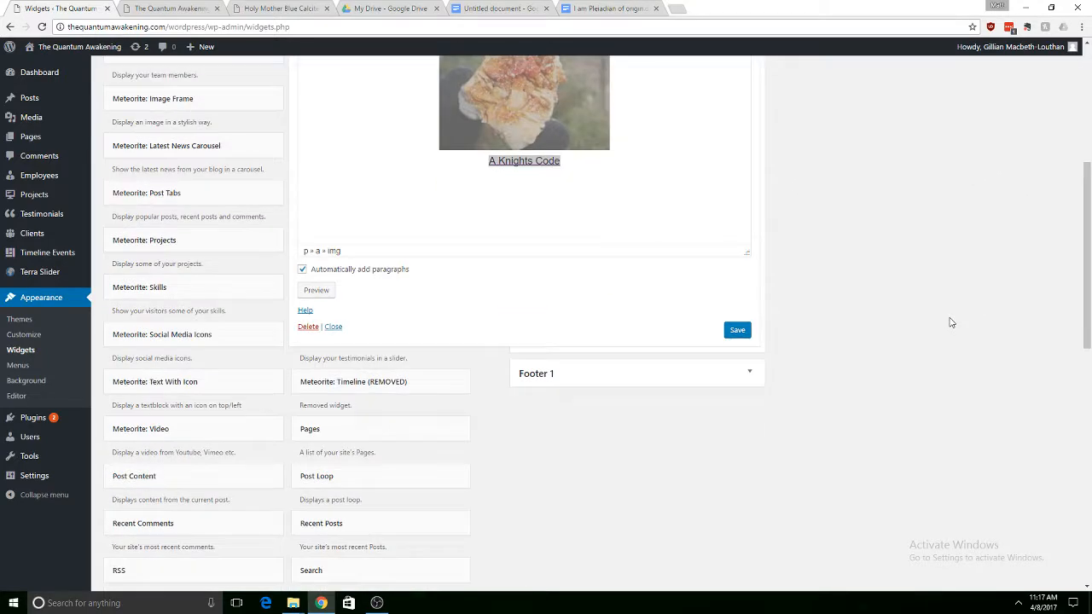
click(738, 331)
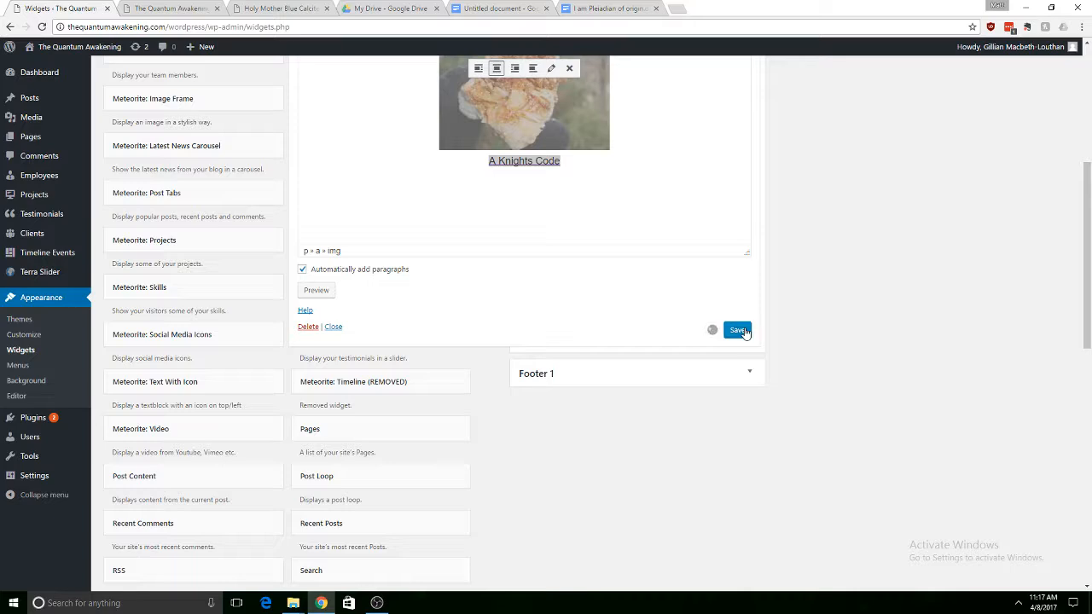
scroll(743, 288, up, 4)
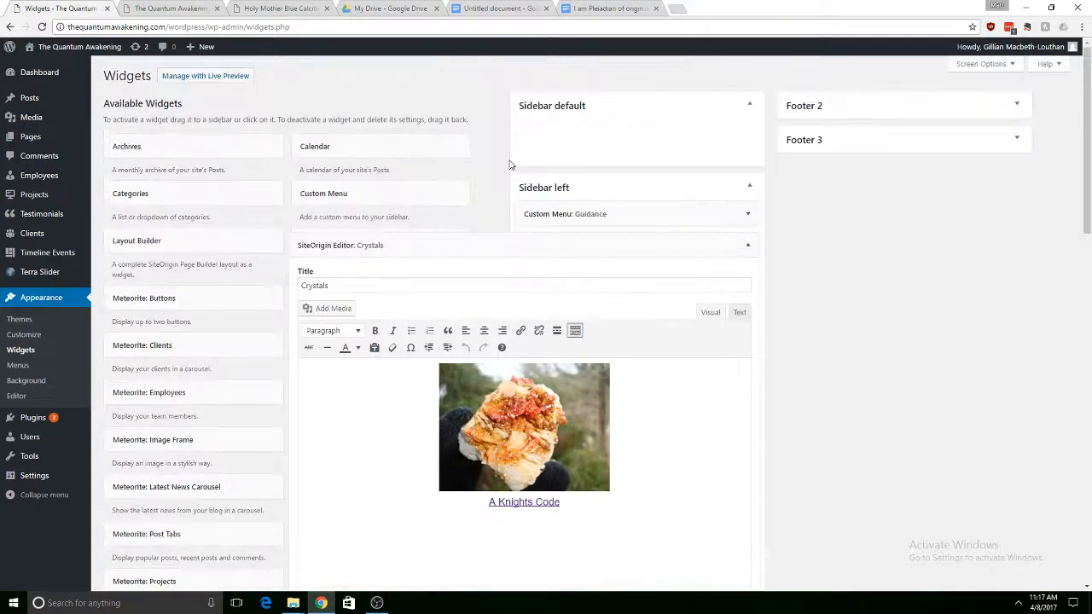
Check the Crystals section on The Quantum Awakening page and glance at the open Holy Mother Blue Calcite page.
click(151, 7)
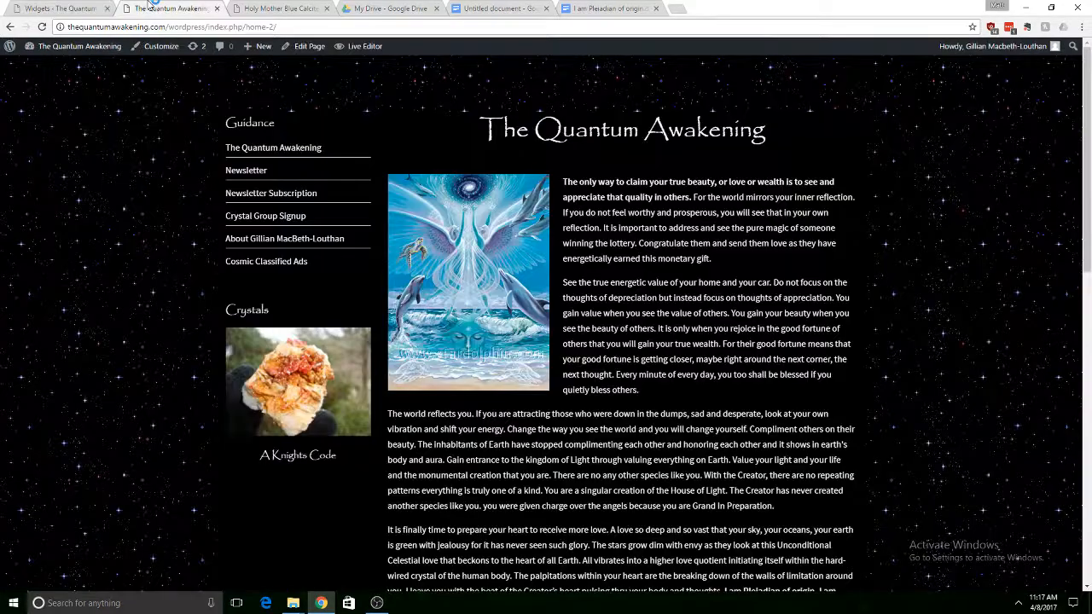
click(272, 10)
click(186, 10)
click(408, 8)
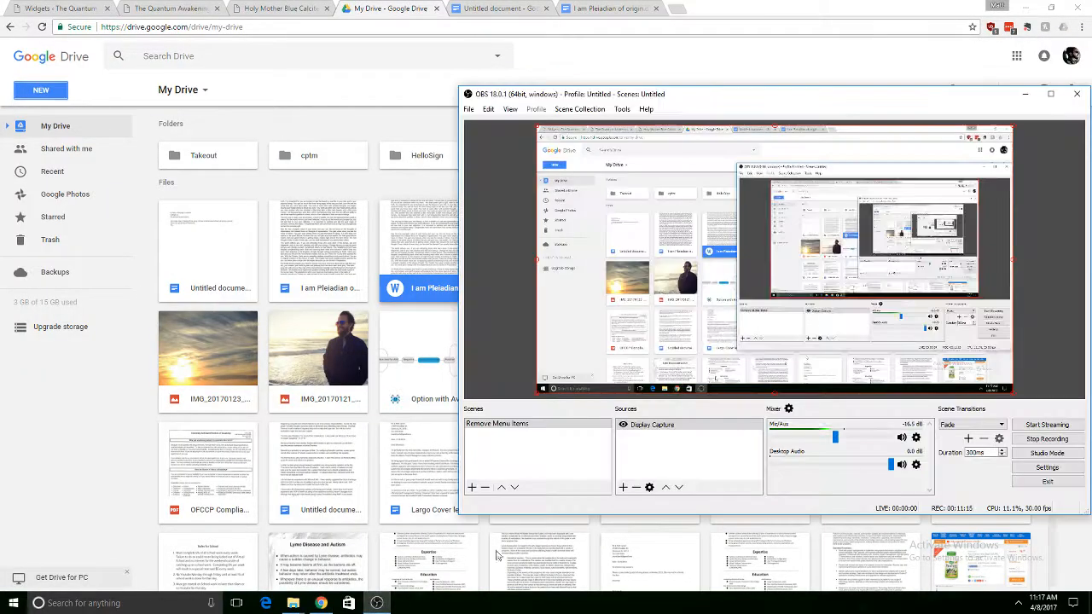
click(376, 603)
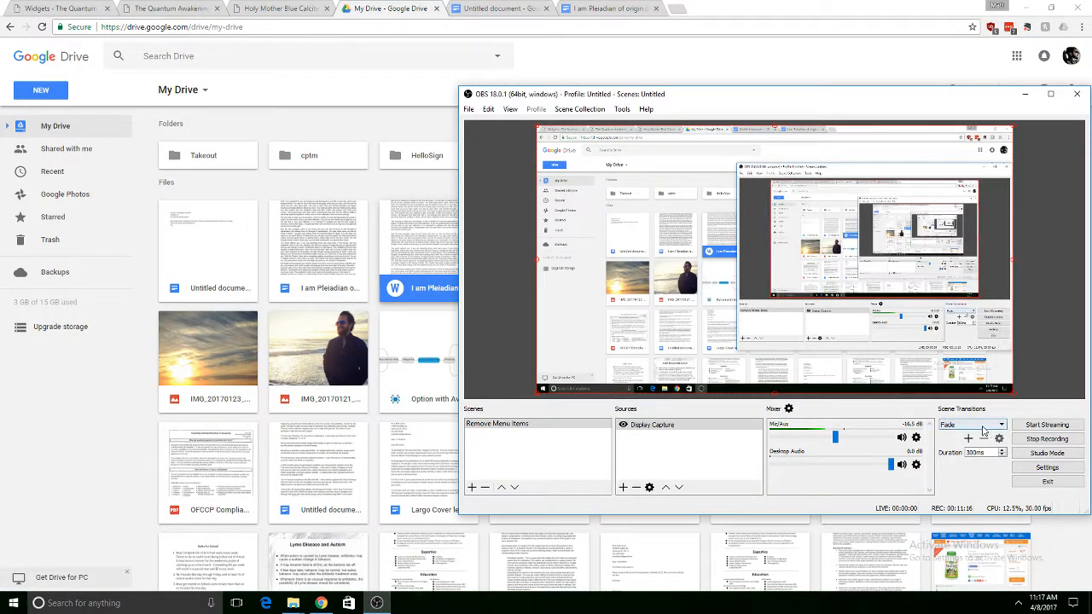